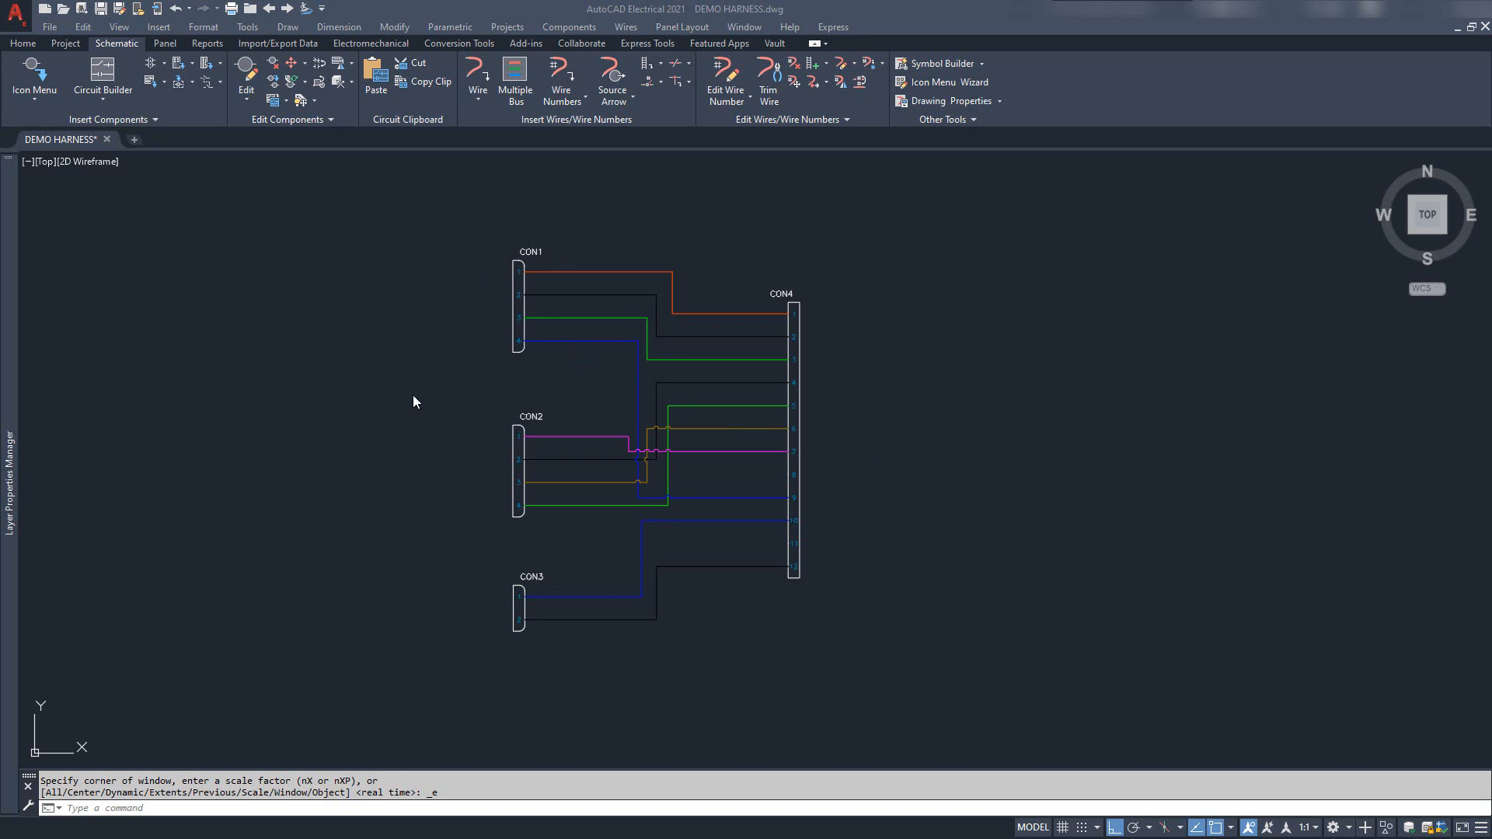
Examine the wiring from connectors CON1, CON2 and CON3 to CON4 in the DEMO HARNESS schematic
scroll(591, 426, up, 2)
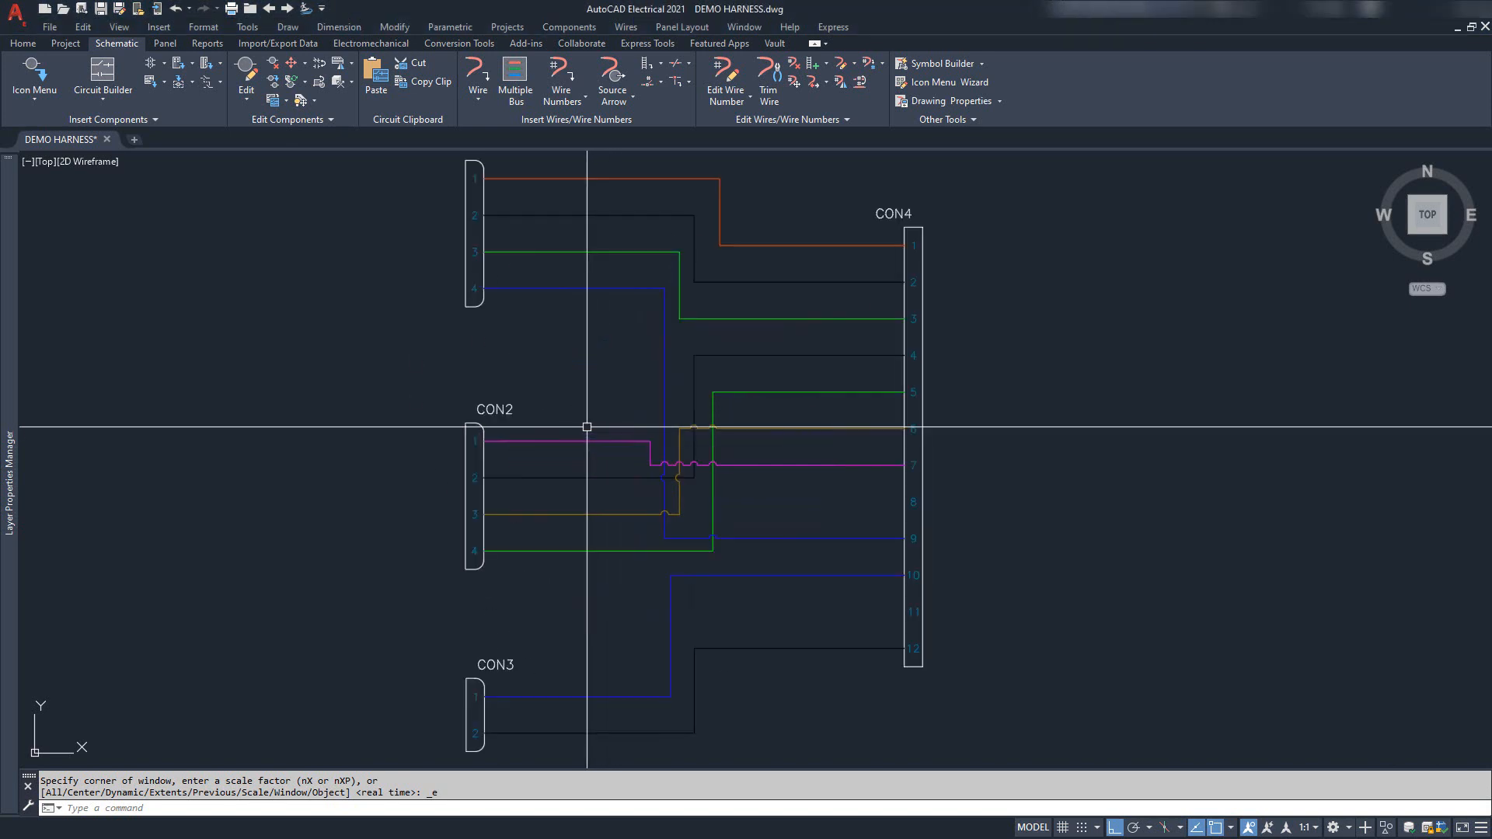
middle_drag(508, 244, 548, 300)
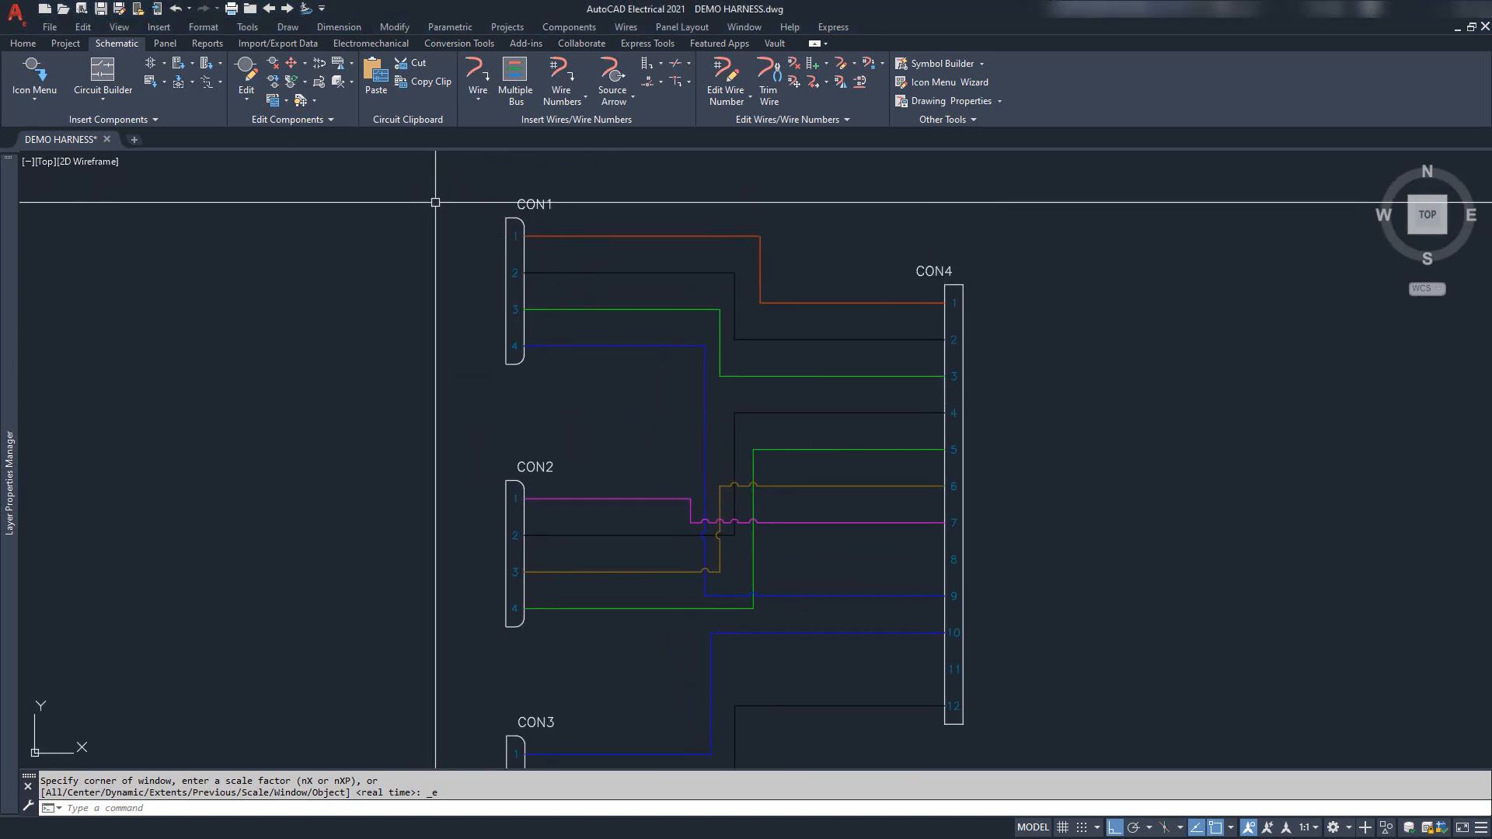
middle_drag(650, 640, 685, 608)
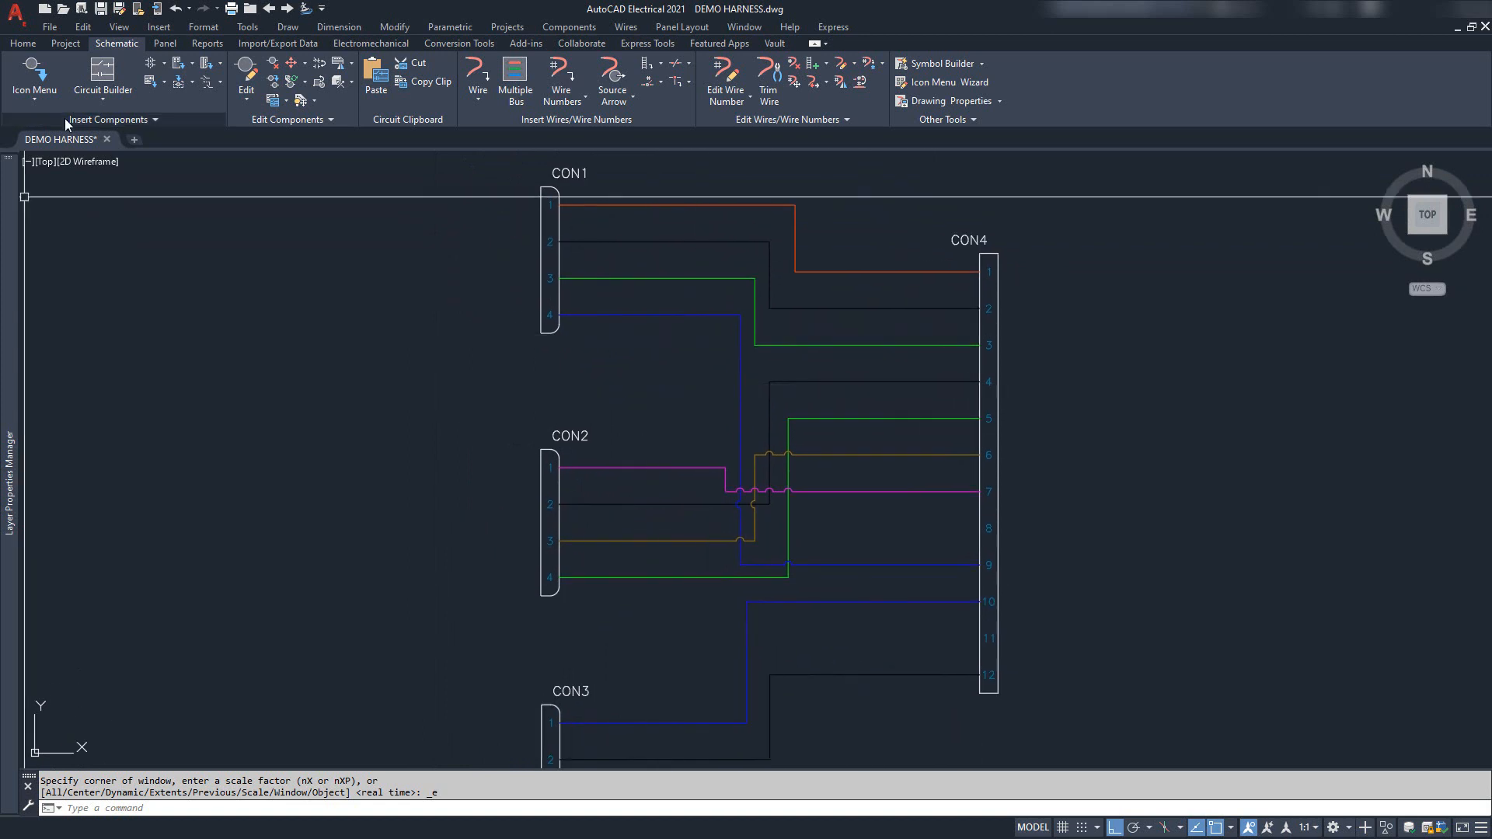
middle_drag(709, 442, 626, 412)
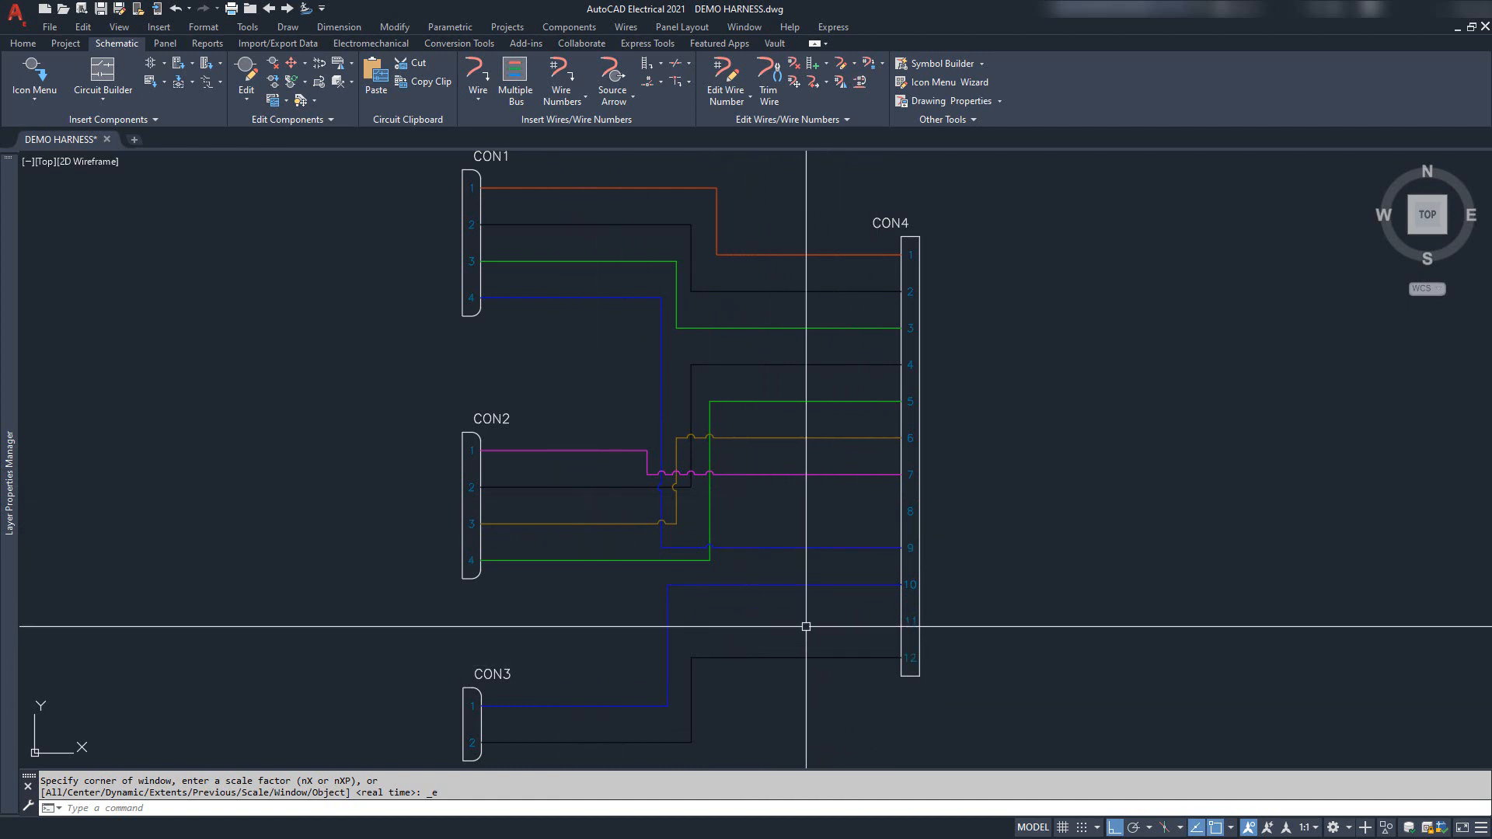
middle_drag(624, 309, 647, 335)
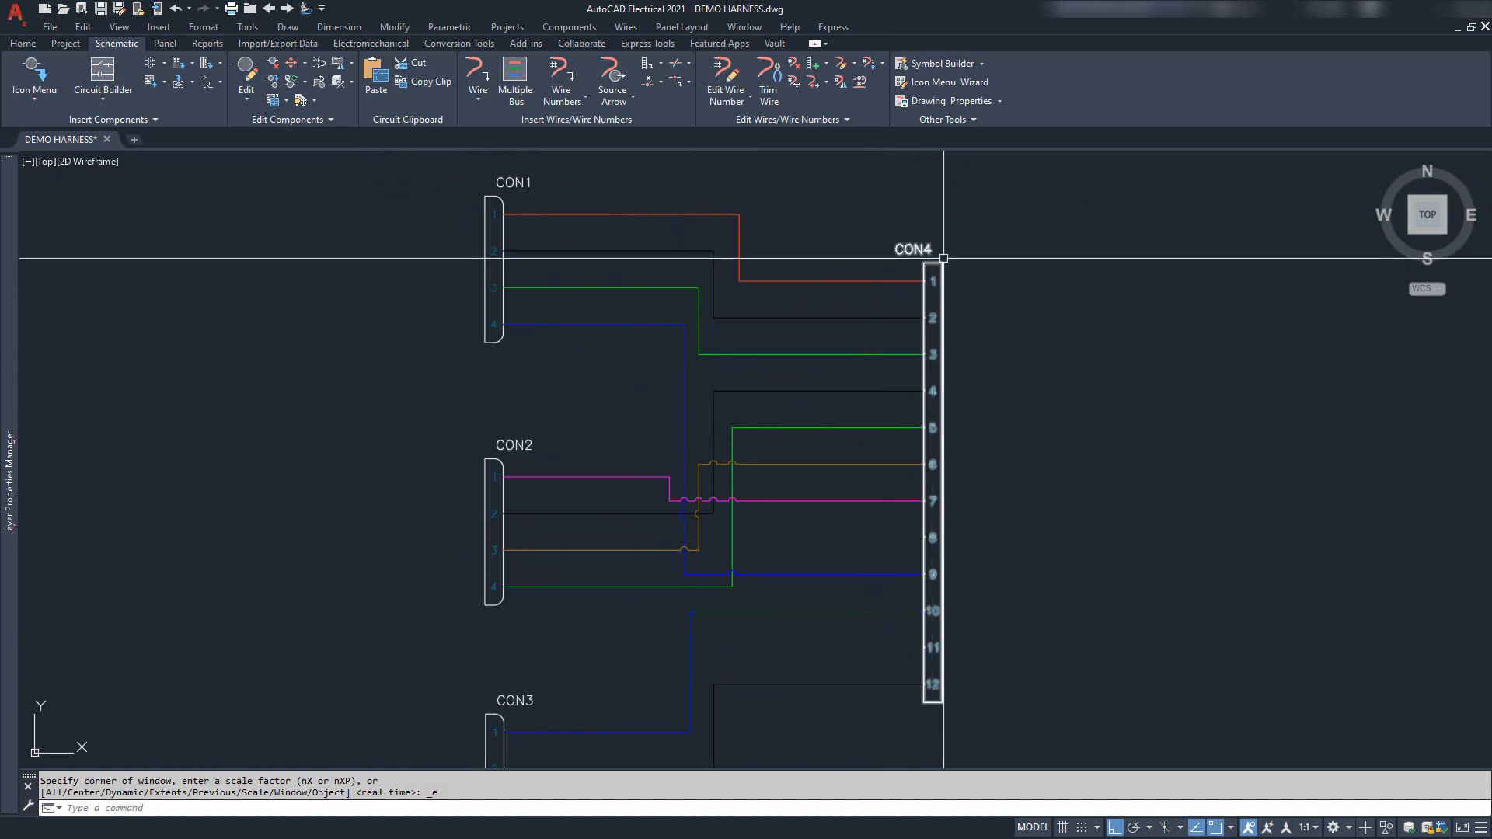
middle_drag(714, 527, 730, 491)
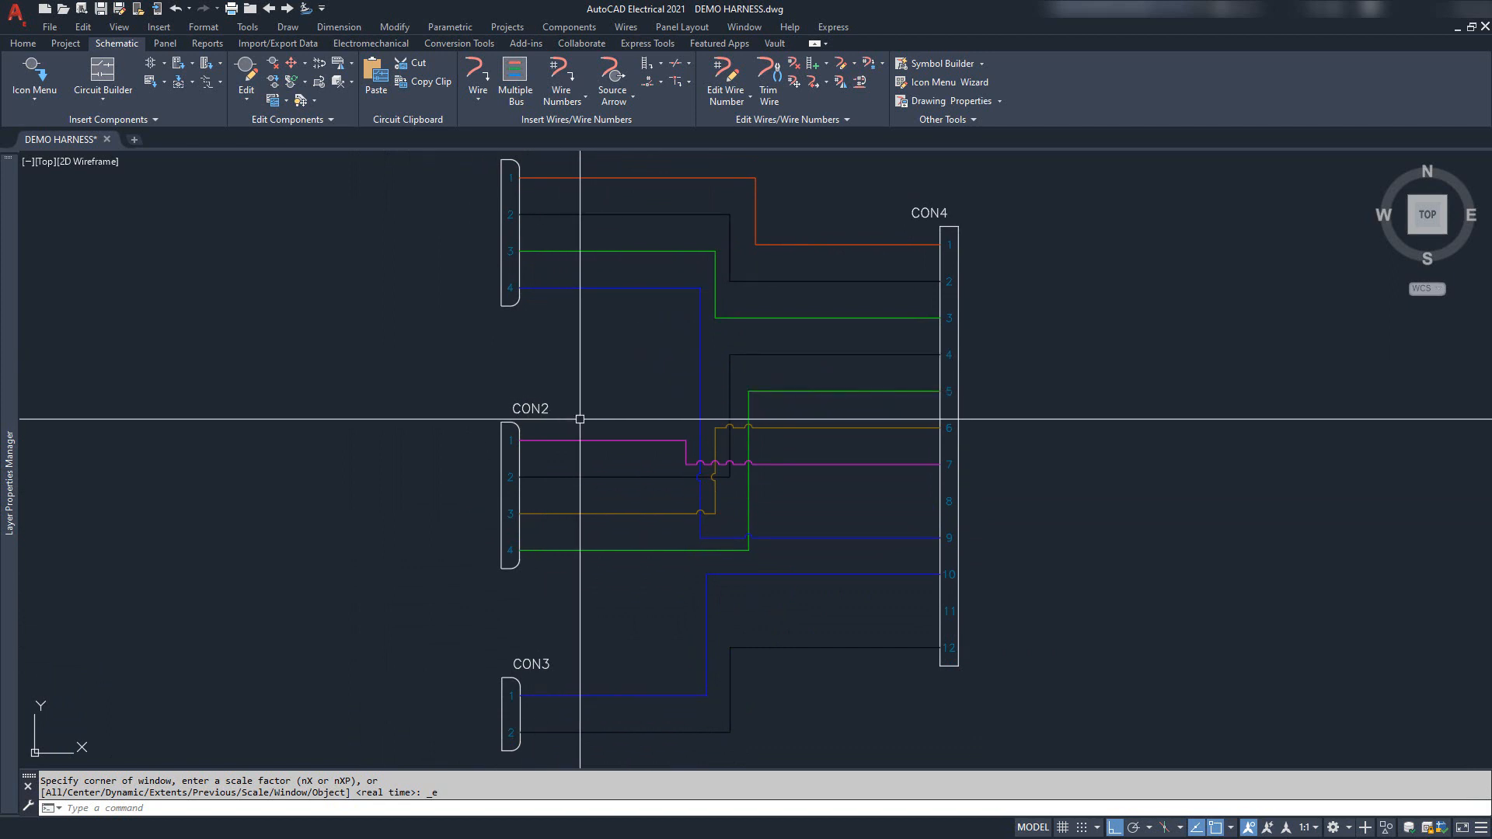
middle_drag(585, 239, 557, 300)
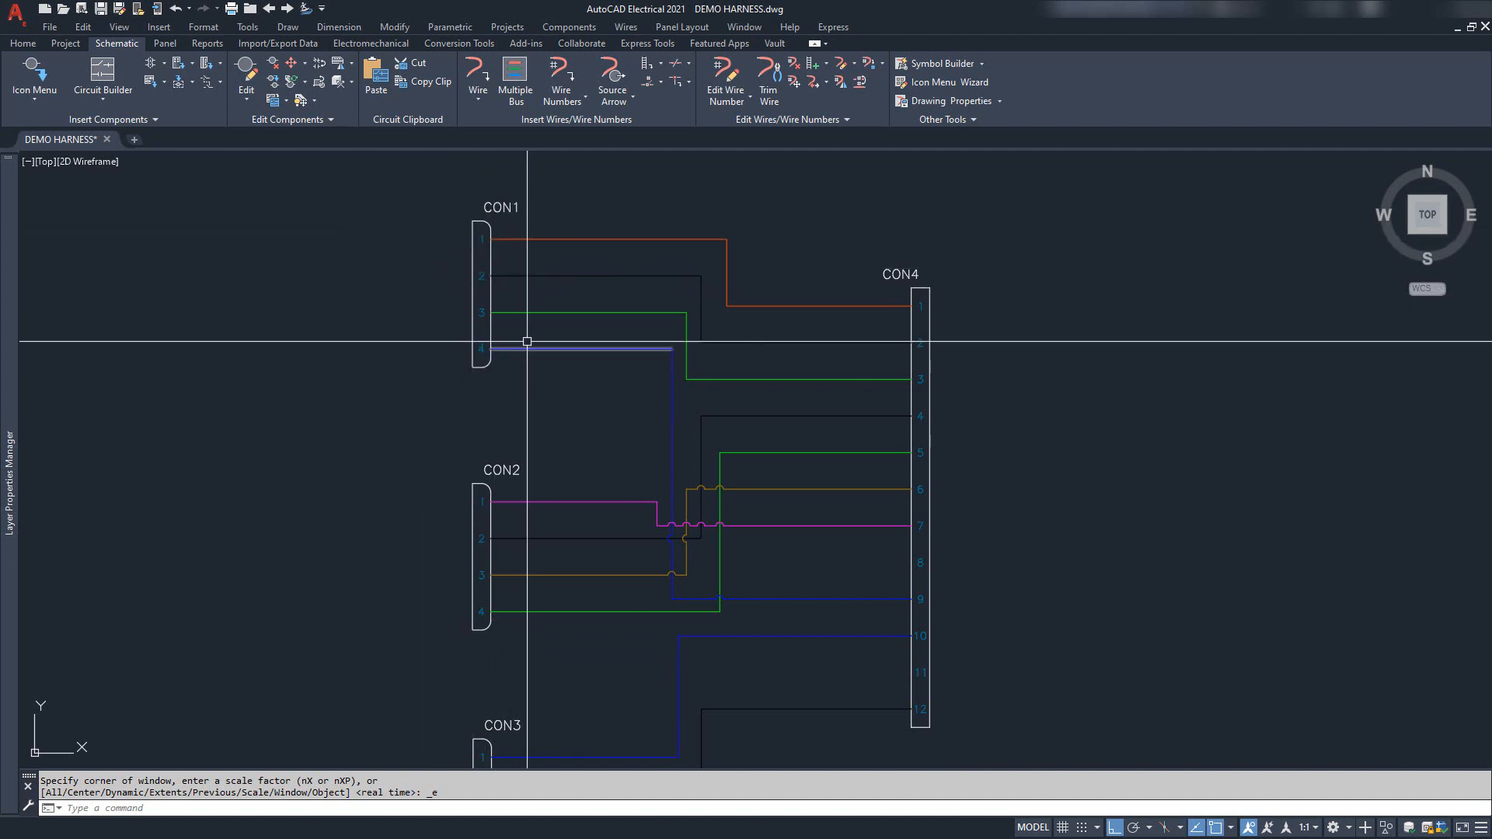
middle_drag(878, 572, 727, 457)
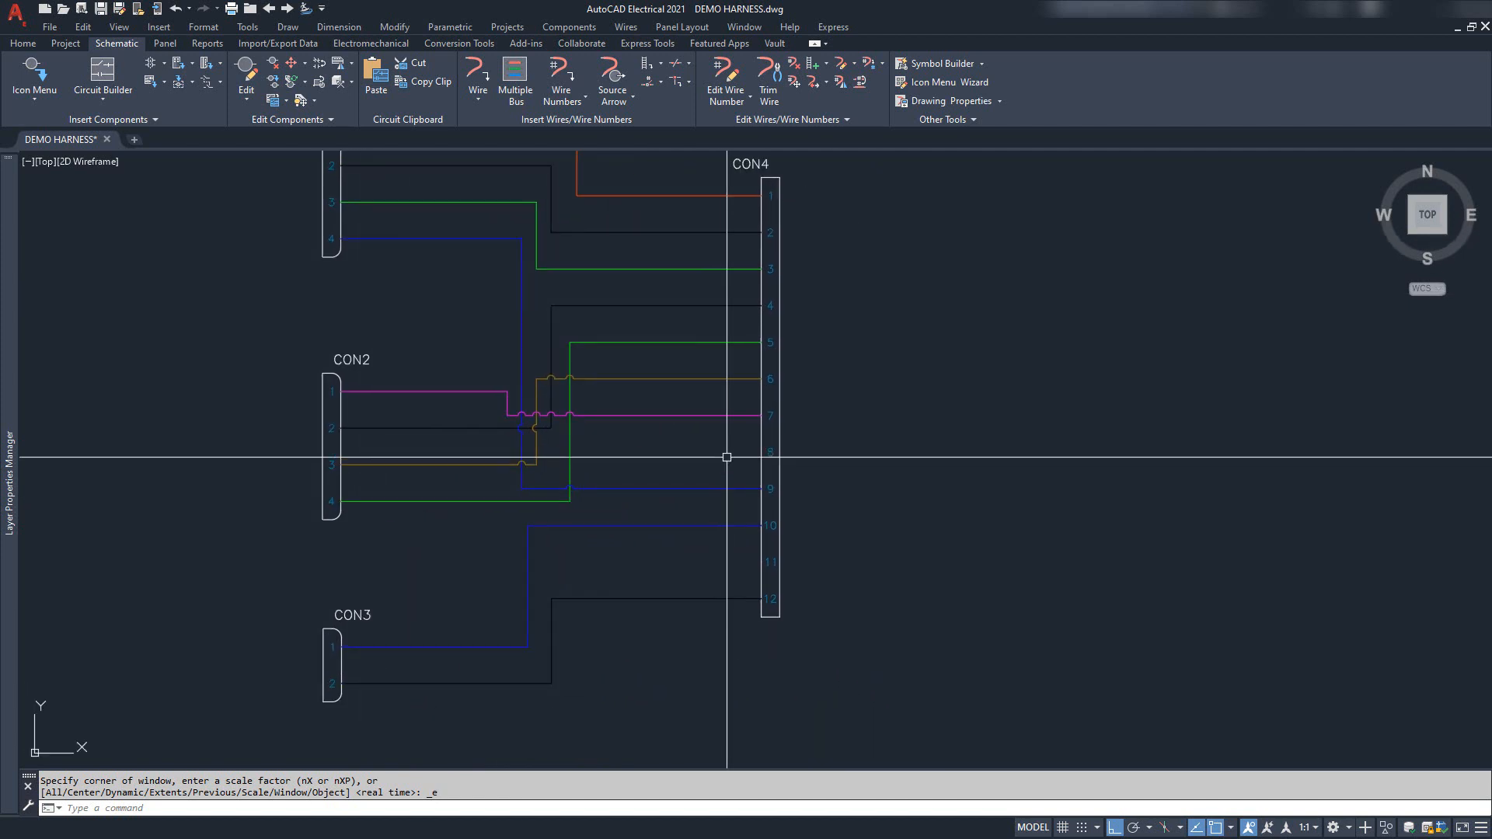
middle_drag(466, 223, 563, 274)
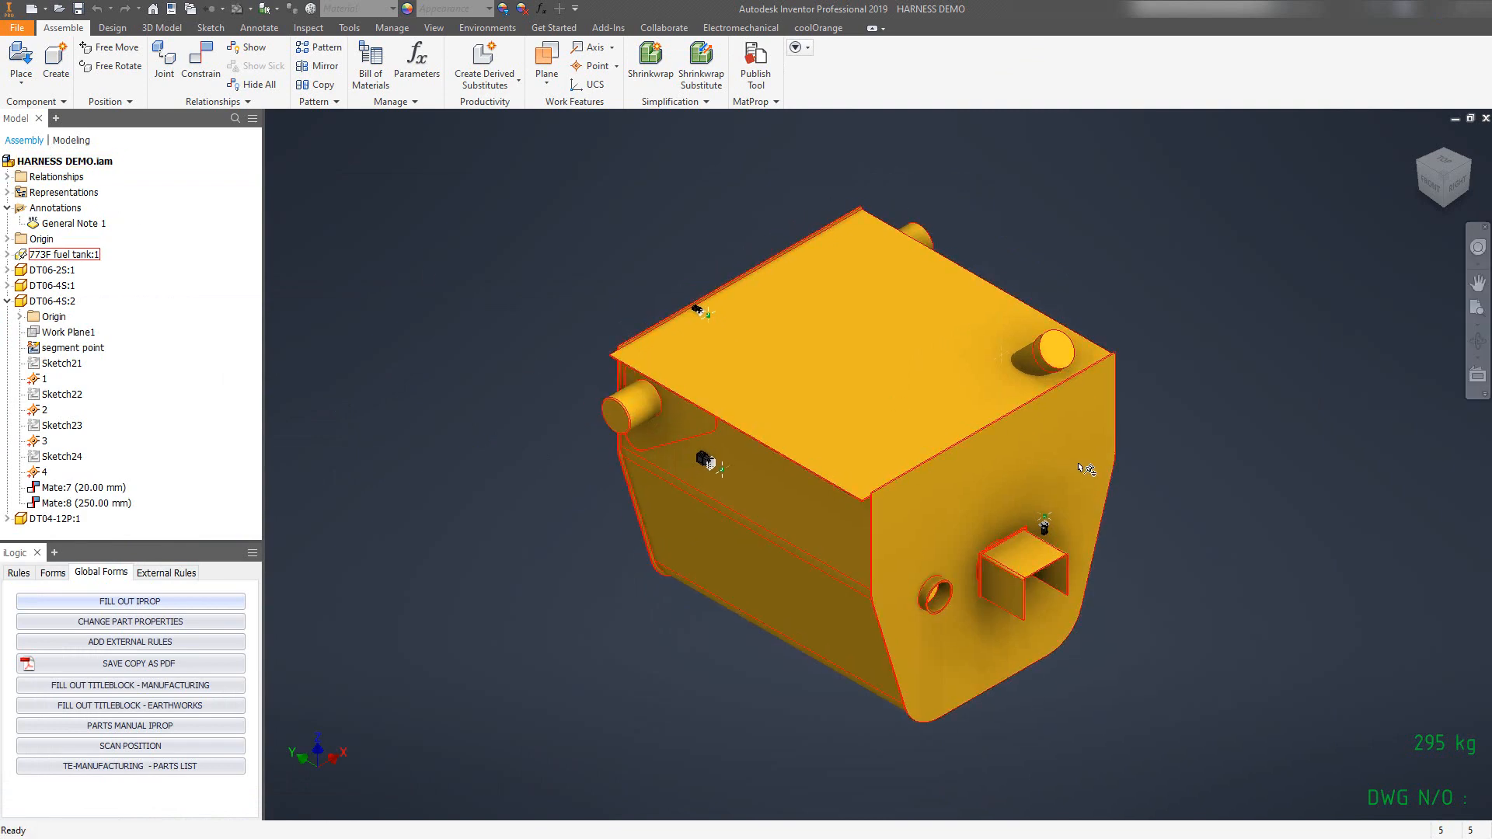
Switch to Inventor and examine the DT04-12P connector on the fuel tank in the HARNESS DEMO assembly
middle_drag(1014, 459, 990, 466)
shift+middle_drag(824, 513, 630, 516)
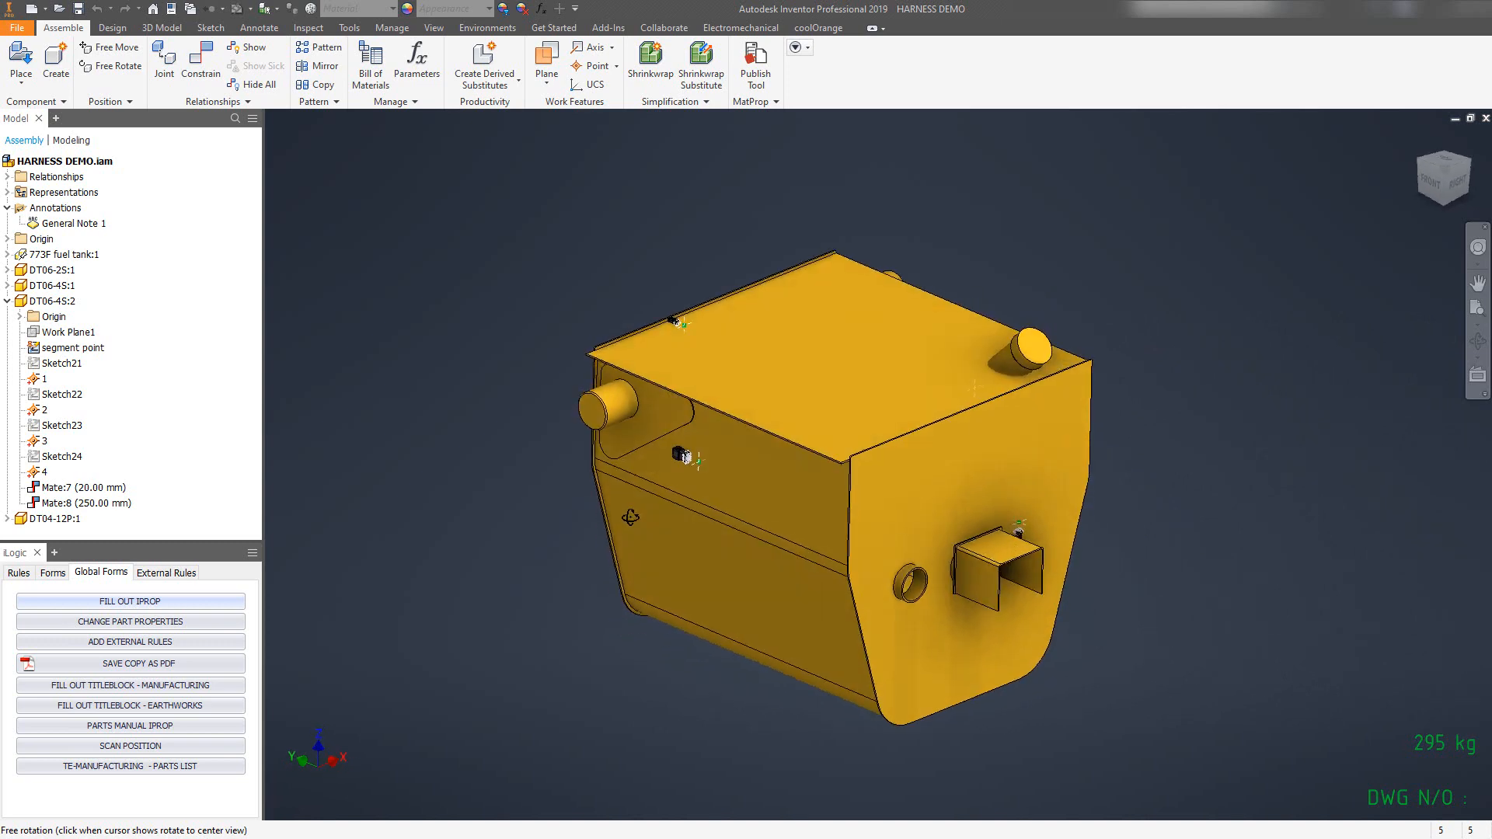
scroll(717, 459, up, 3)
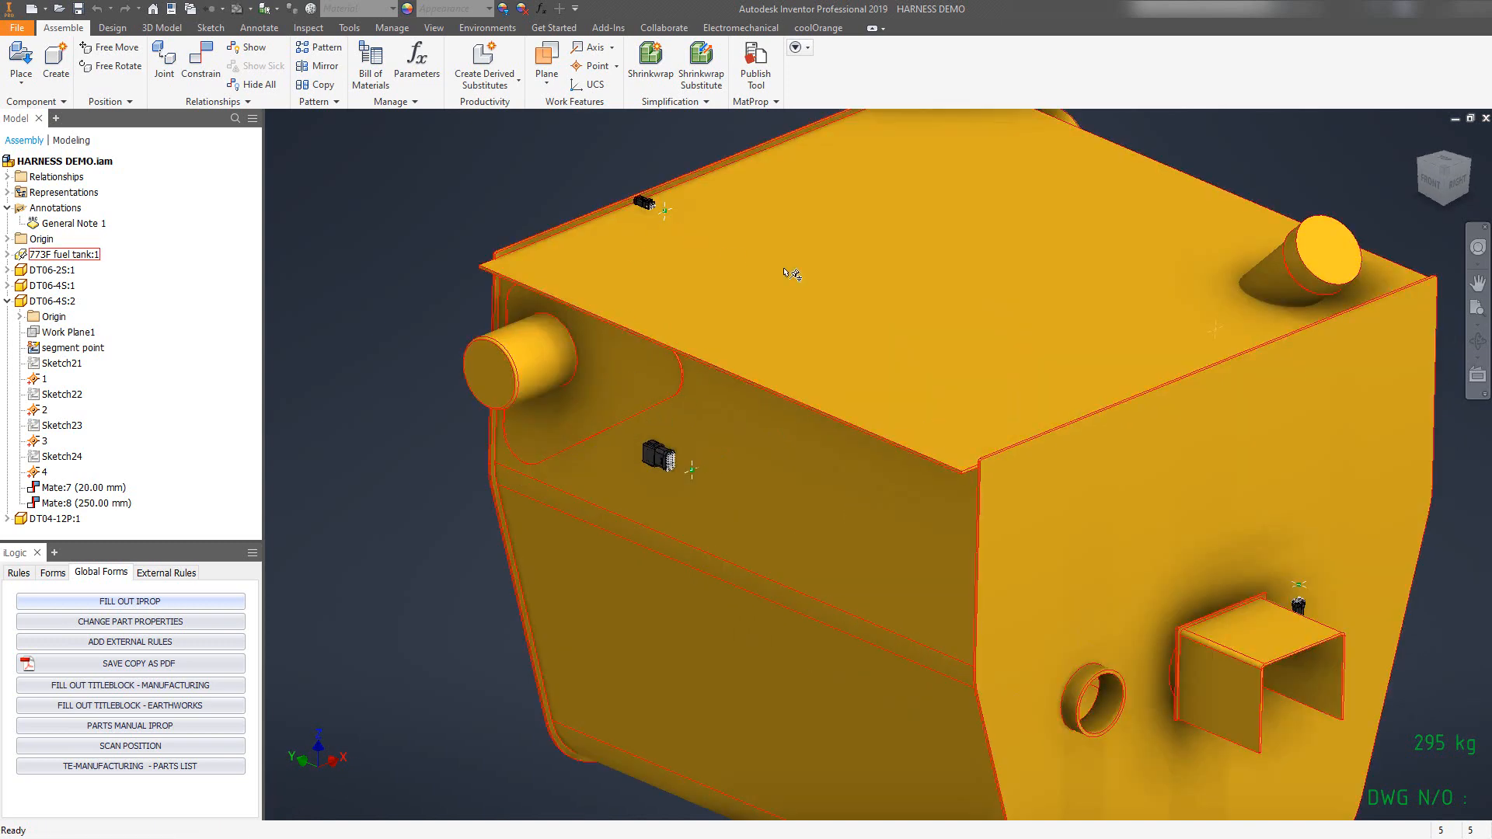
shift+middle_drag(791, 273, 563, 476)
scroll(564, 475, up, 5)
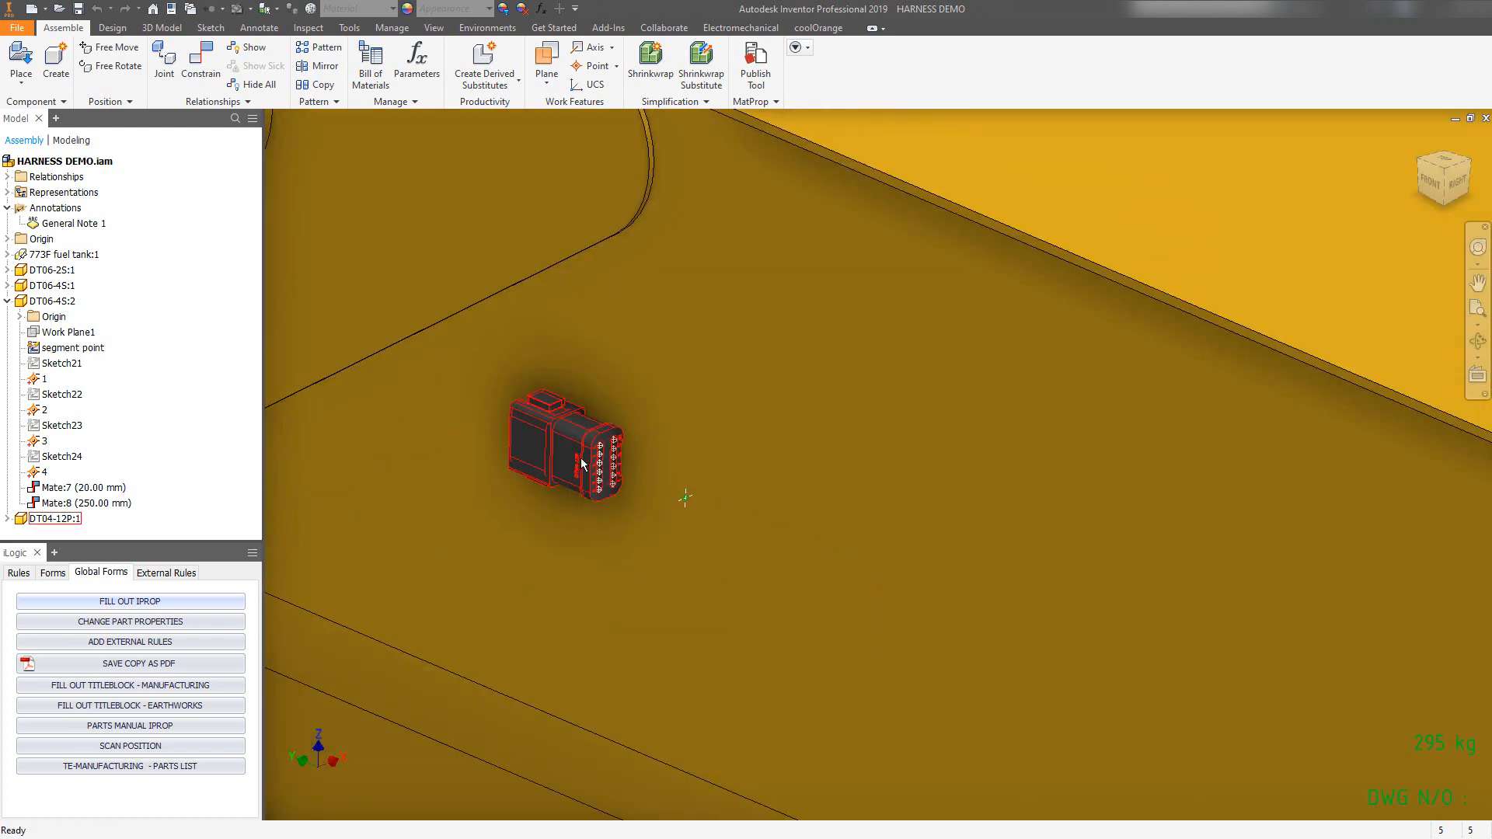
scroll(579, 469, up, 4)
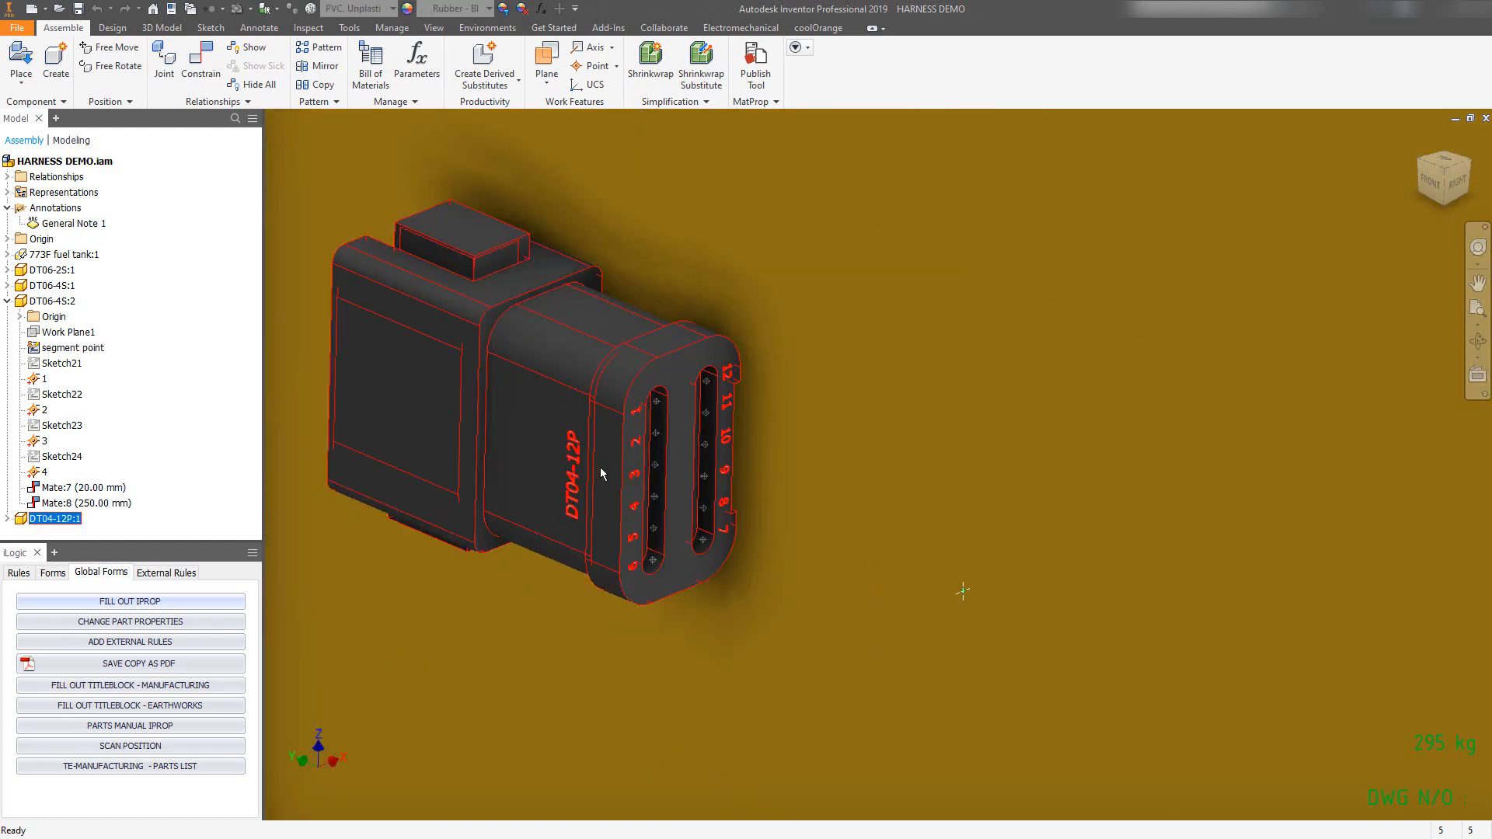
Inspect the DT06-2S connector on top of the fuel tank and the DT06-4S connector on its end face
scroll(600, 467, down, 7)
middle_drag(662, 519, 726, 703)
scroll(640, 250, up, 6)
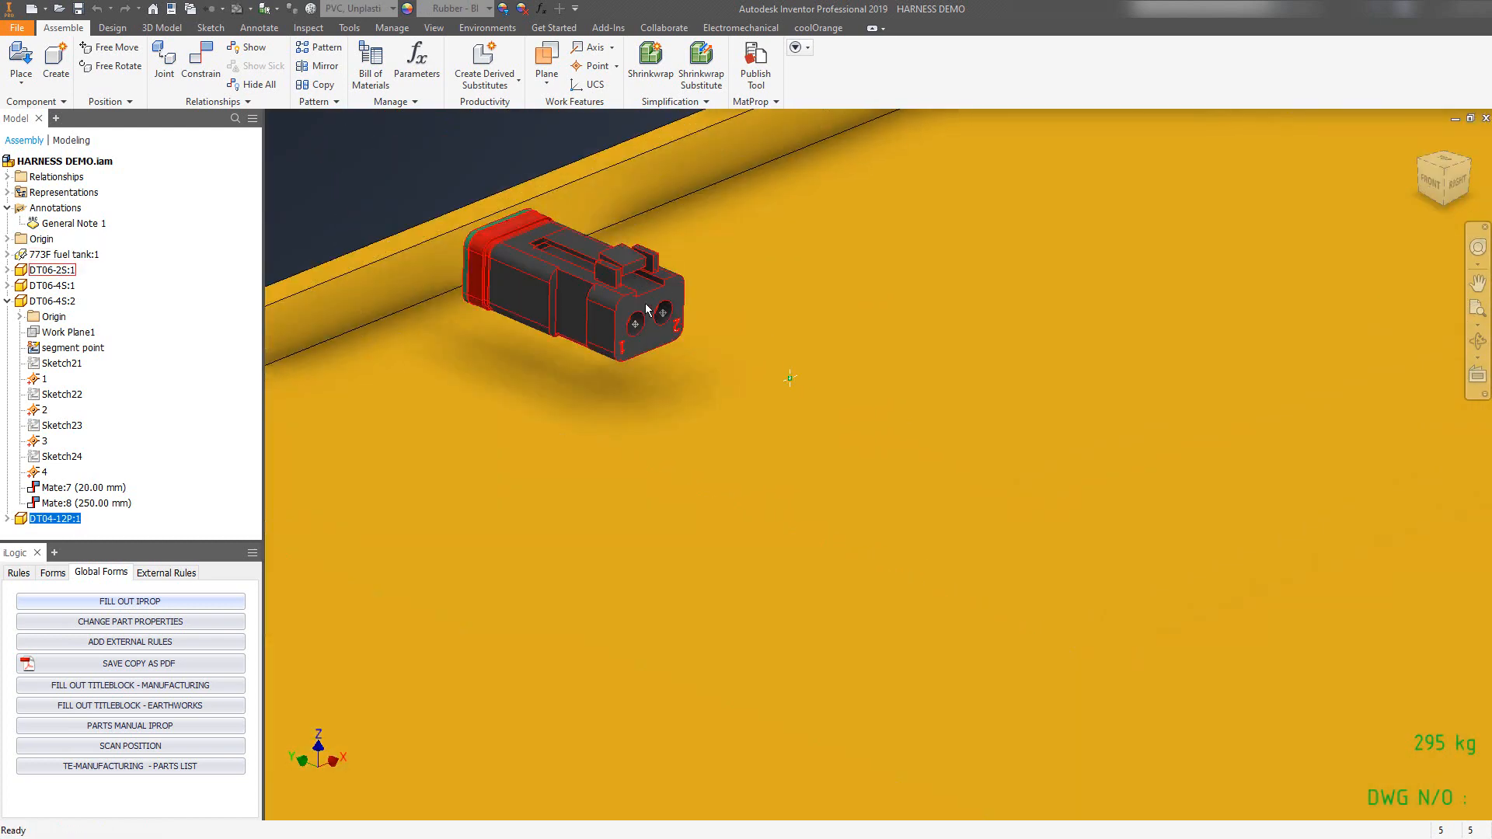
scroll(646, 310, down, 5)
scroll(870, 469, down, 4)
shift+middle_drag(946, 503, 668, 669)
scroll(666, 680, up, 6)
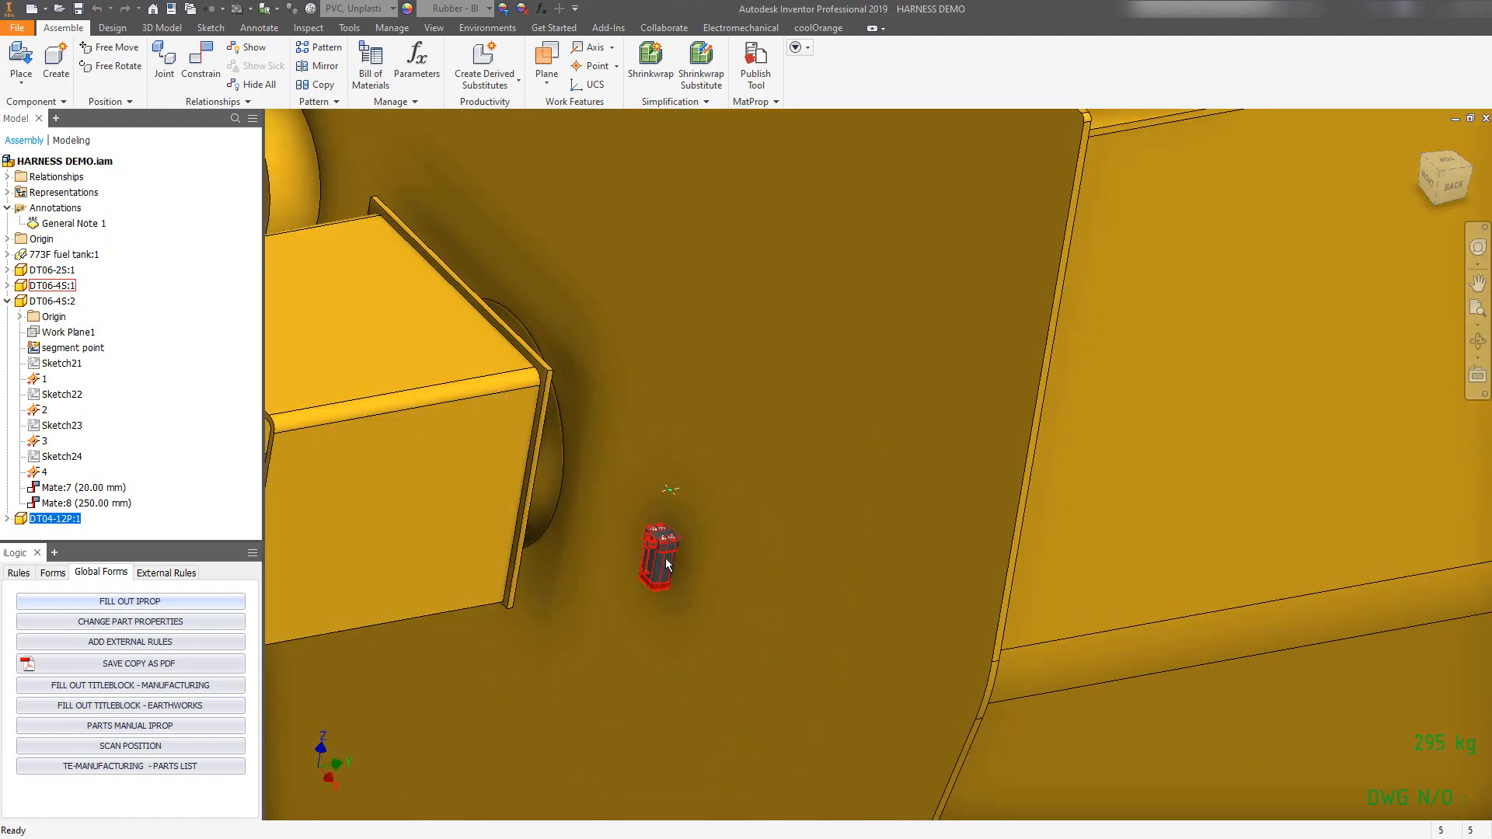
scroll(666, 558, down, 6)
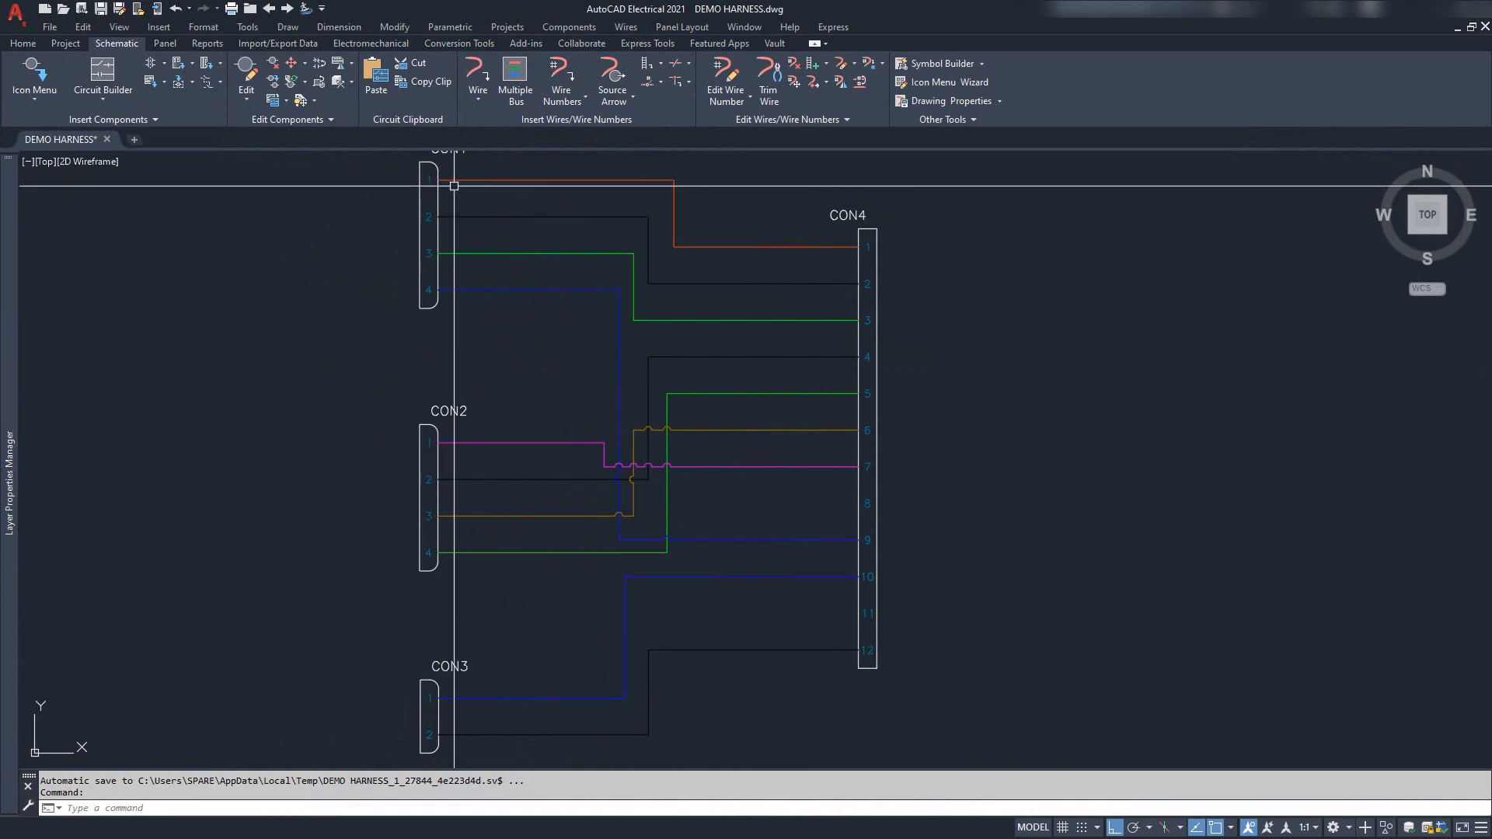
Switch to AutoCAD Electrical and review connectors CON1 to CON4 in the harness schematic
middle_drag(463, 299, 466, 355)
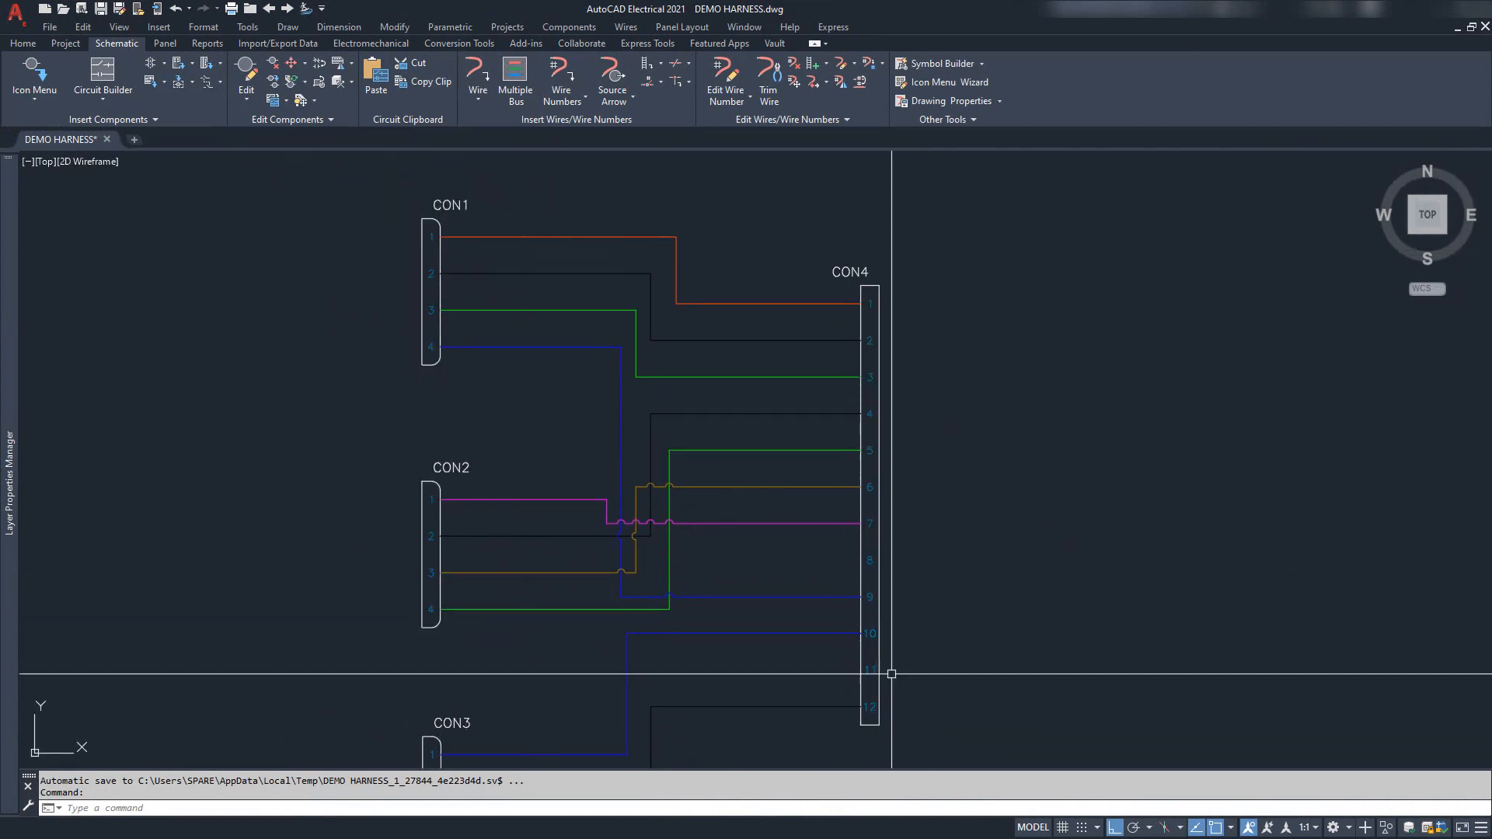
middle_drag(418, 753, 516, 493)
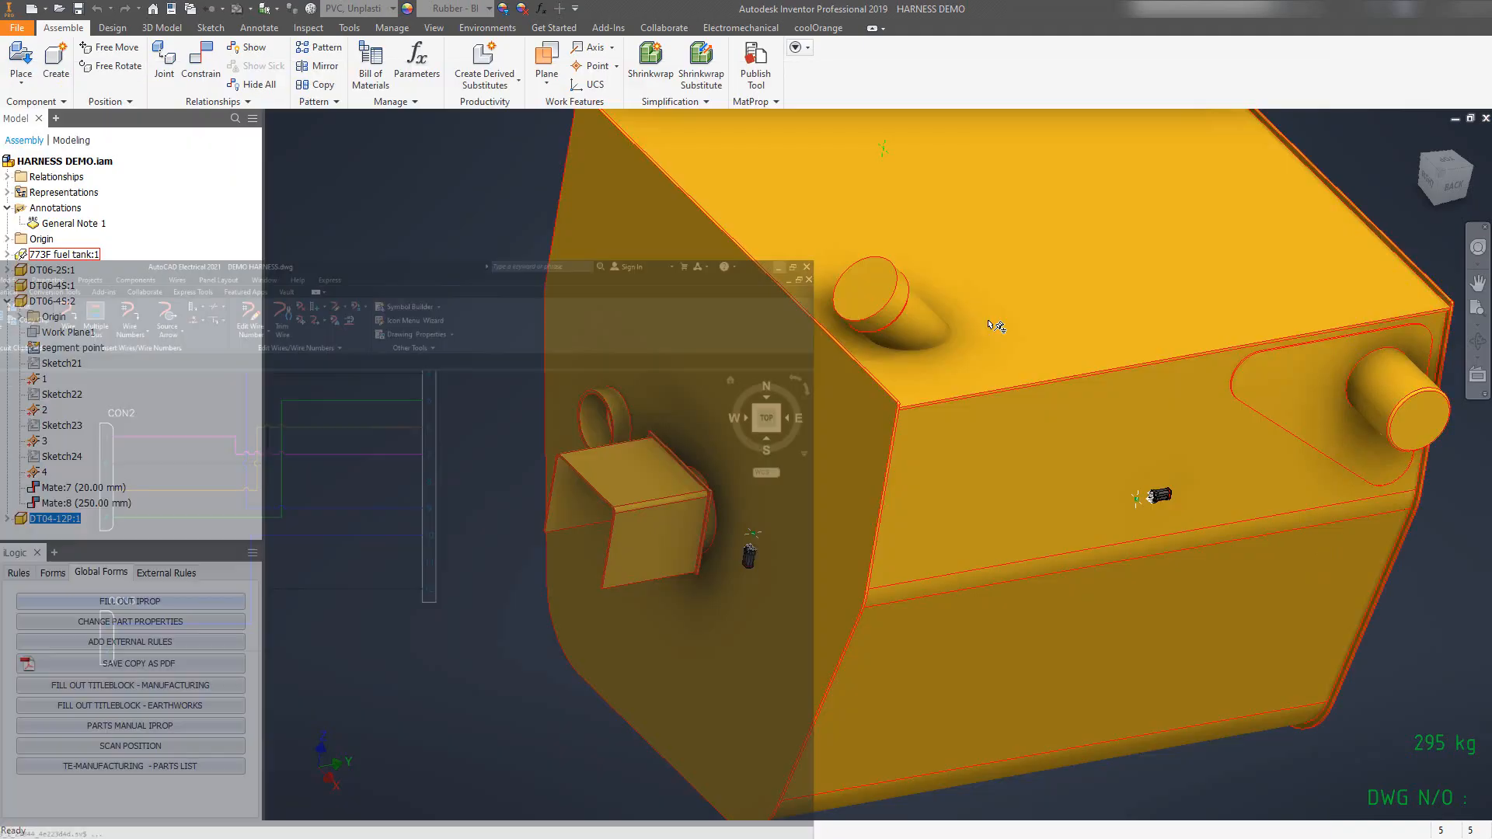
Return to the Inventor assembly, open the DT04-12P connector part and bring its numbered pin face into close view
drag(761, 474, 872, 526)
shift+middle_drag(872, 526, 863, 544)
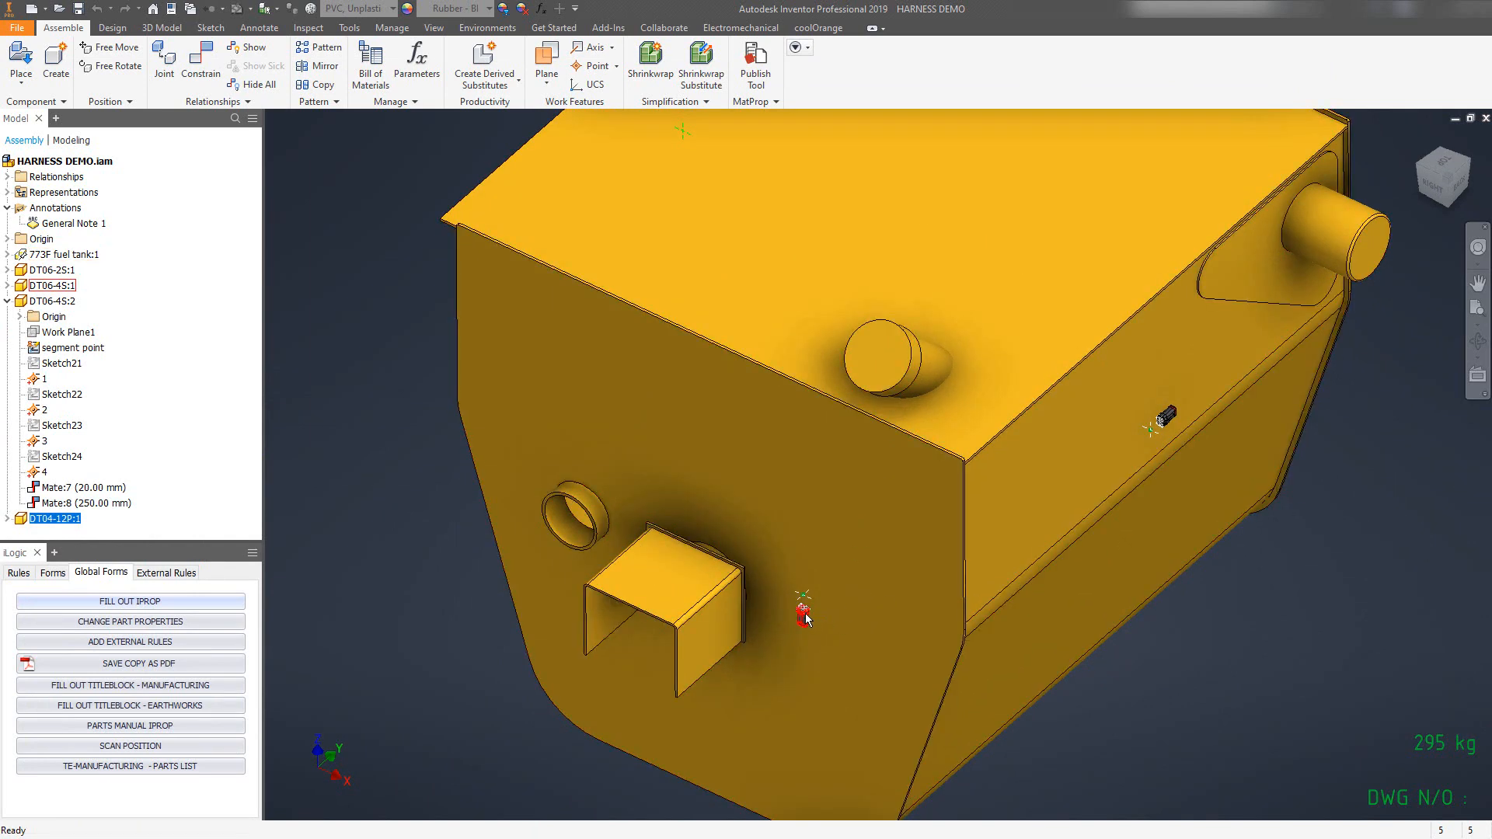
right_click(805, 618)
click(806, 571)
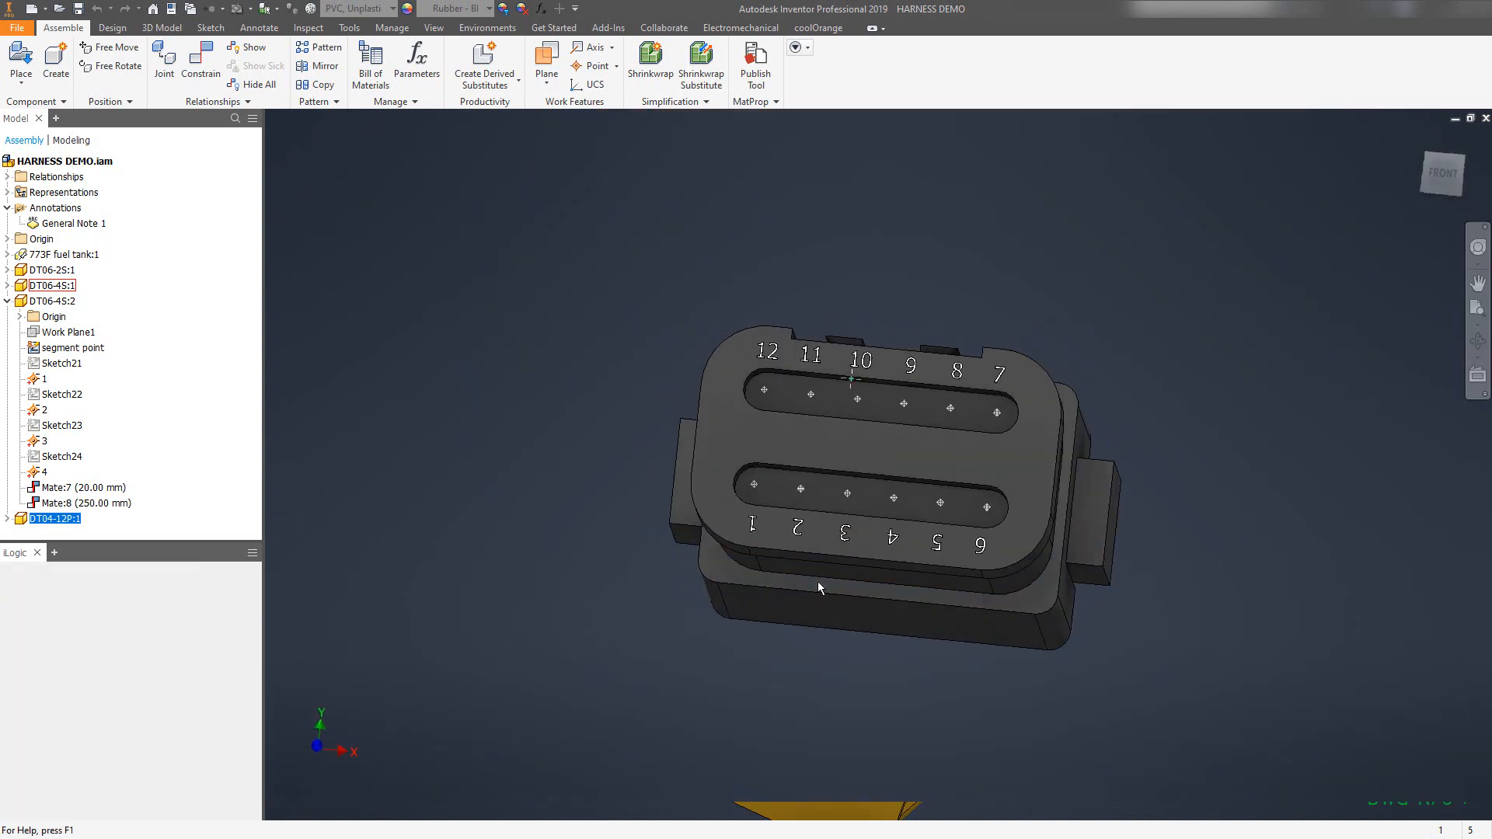
middle_drag(881, 523, 739, 360)
scroll(841, 469, down, 5)
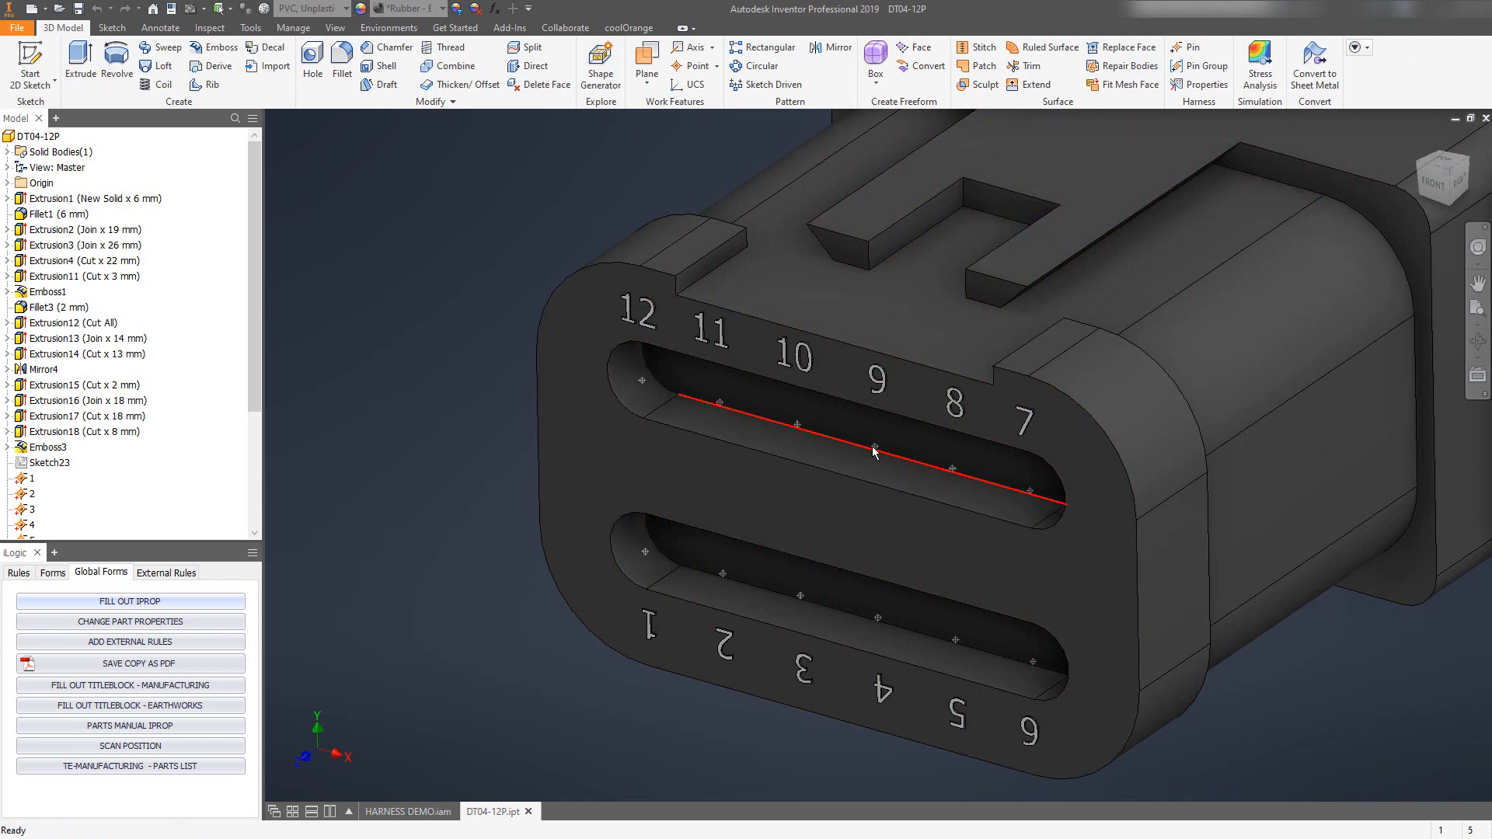
middle_drag(874, 450, 748, 464)
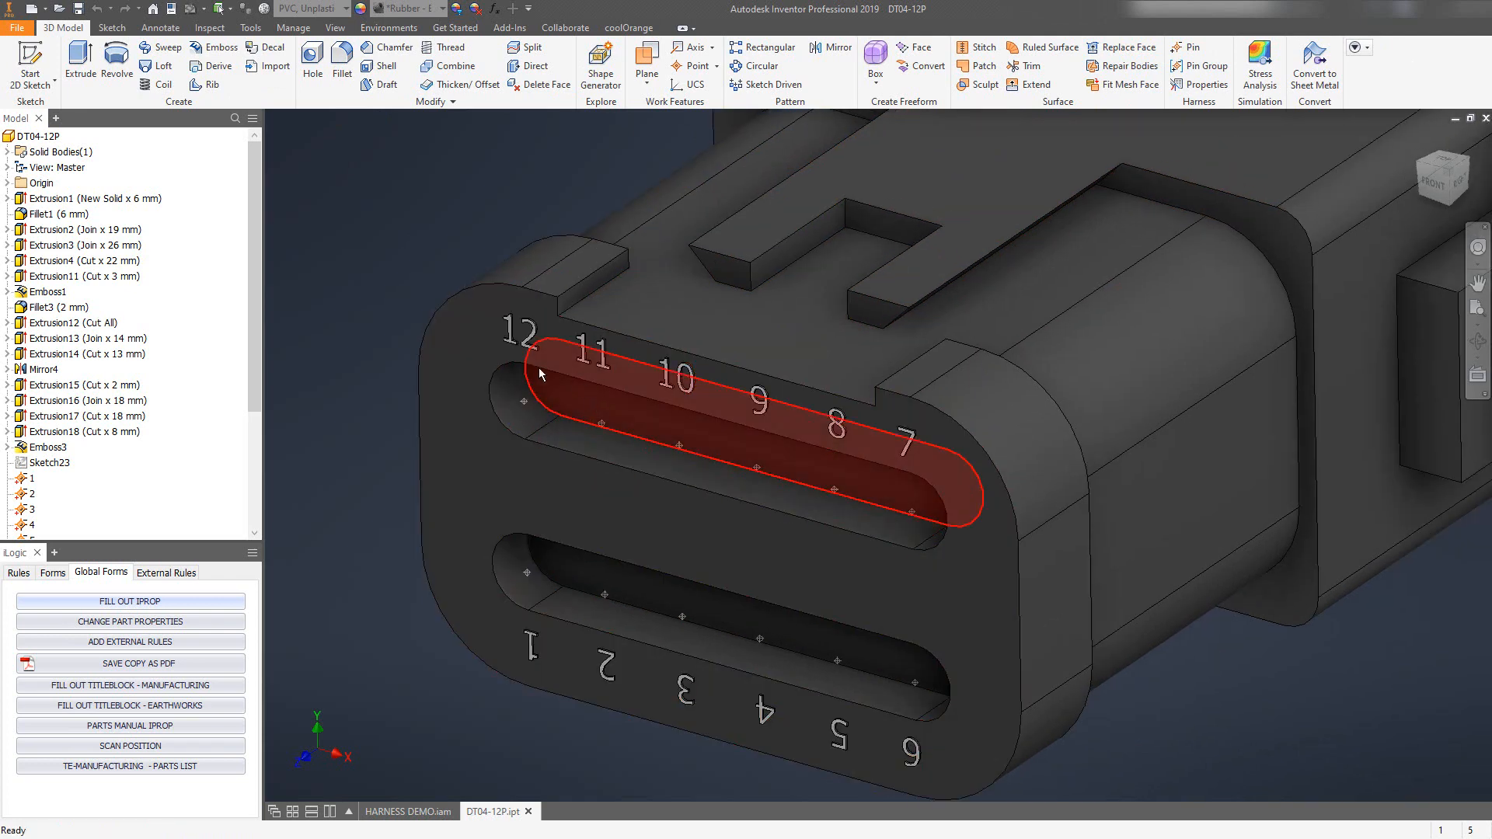
Check that the Harness tools are enabled for the part and review pins 1 to 12 in the model tree and on the connector
click(1358, 49)
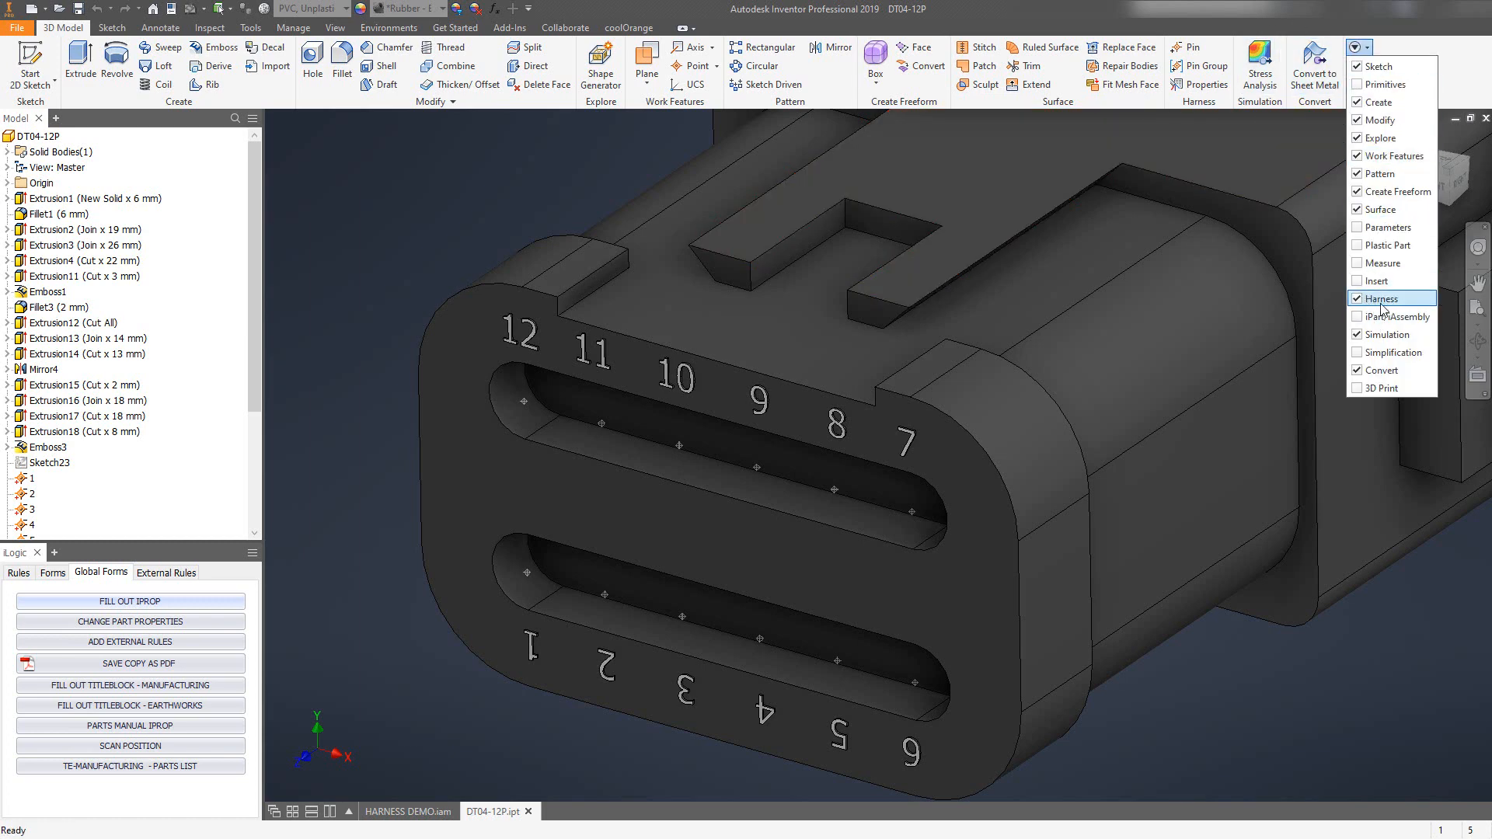
click(579, 157)
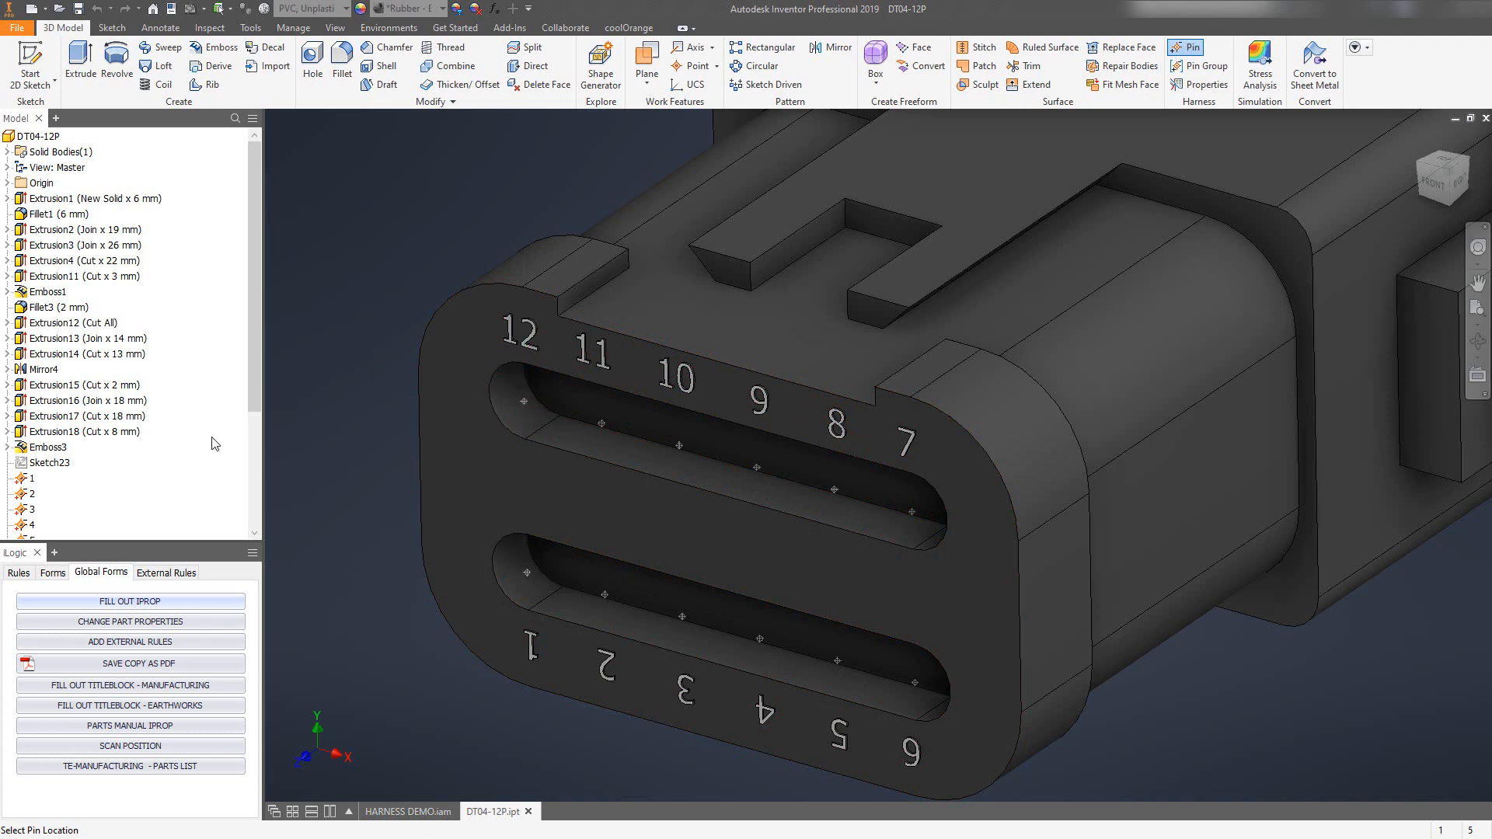
drag(259, 373, 258, 454)
key(Escape)
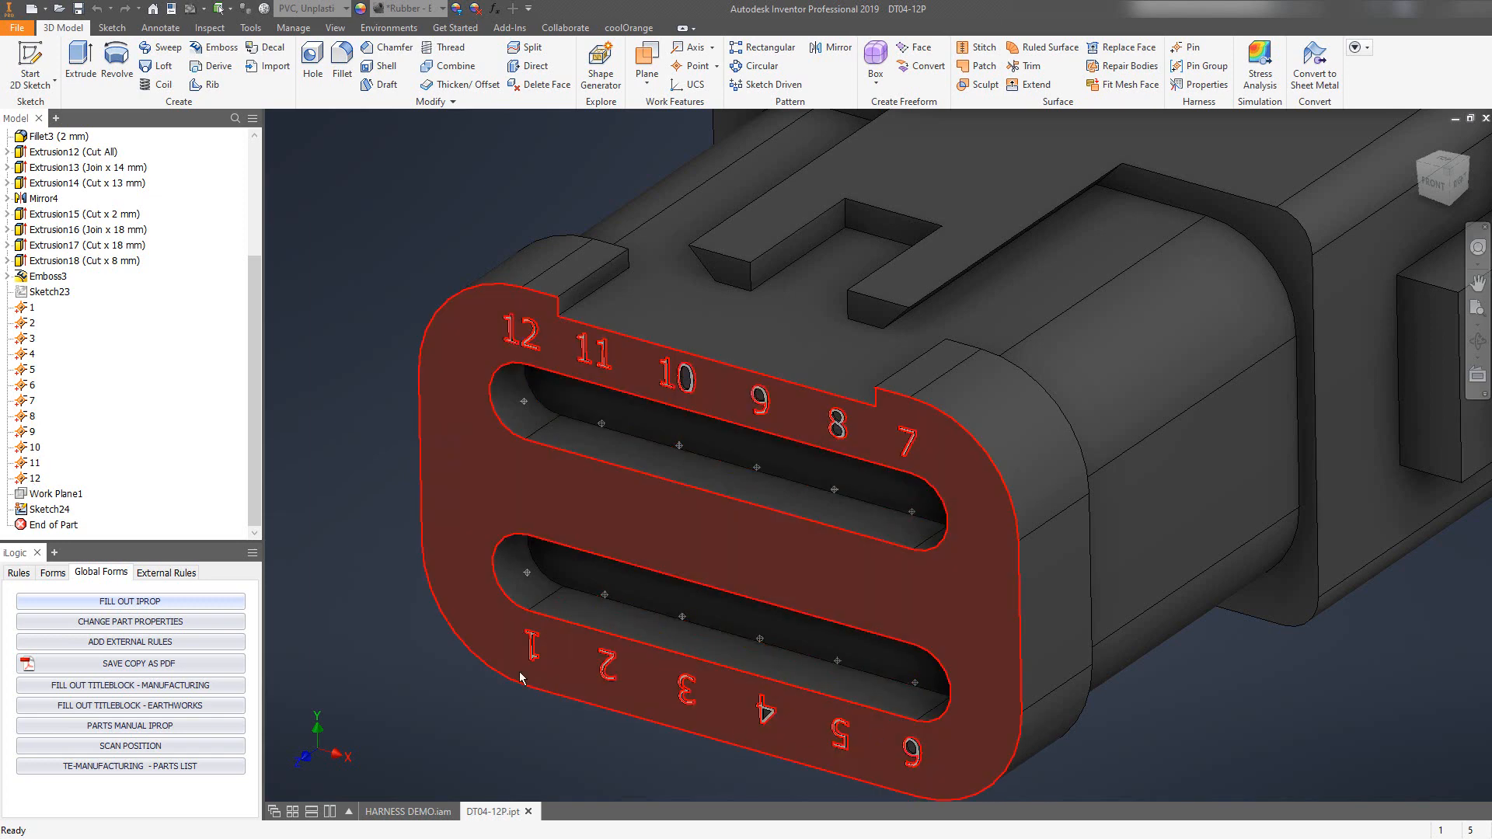
scroll(740, 468, up, 3)
shift+middle_drag(740, 468, 929, 422)
scroll(930, 423, up, 2)
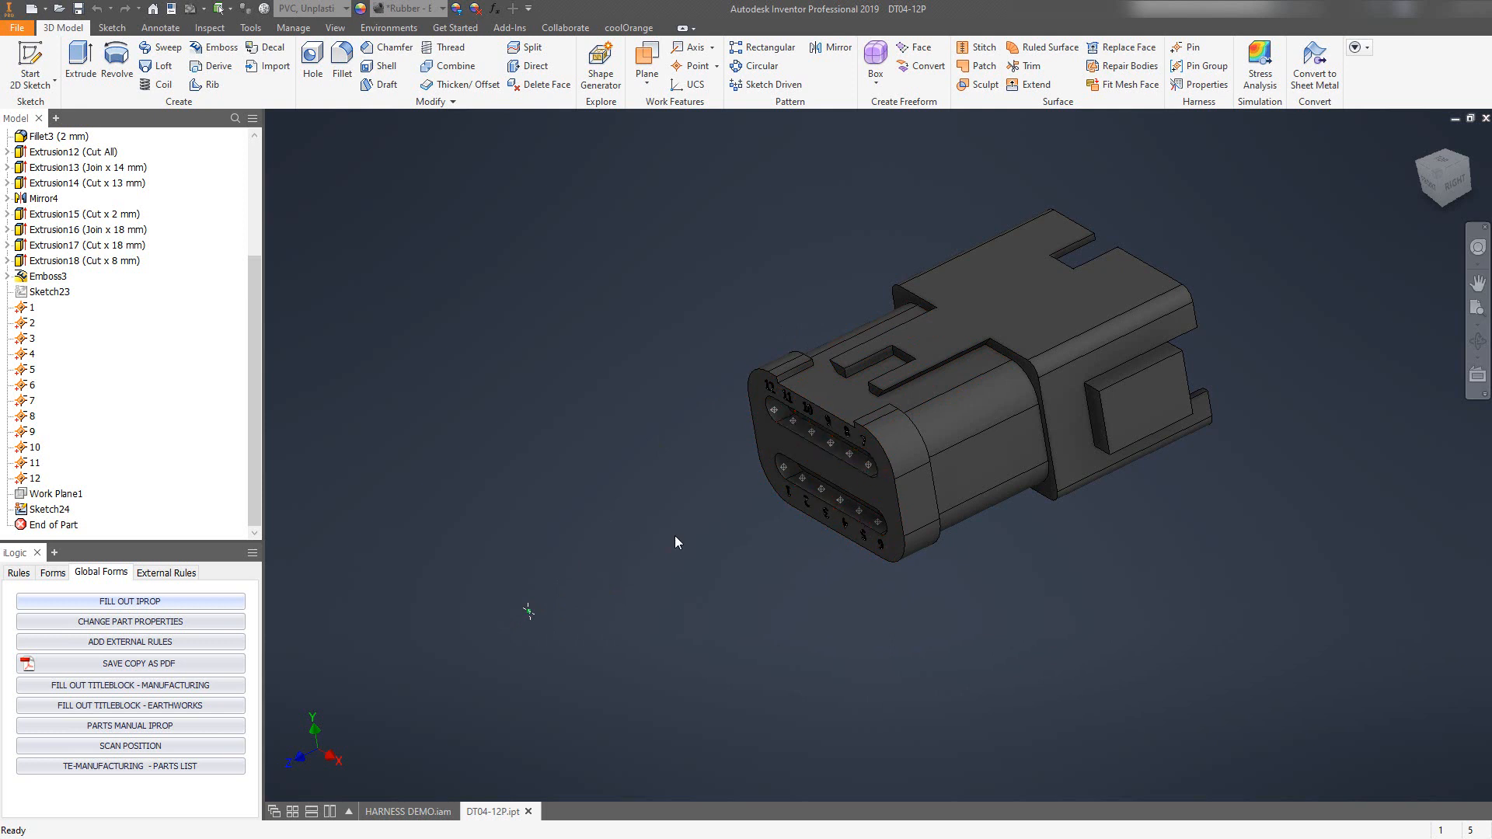
middle_drag(604, 347, 583, 368)
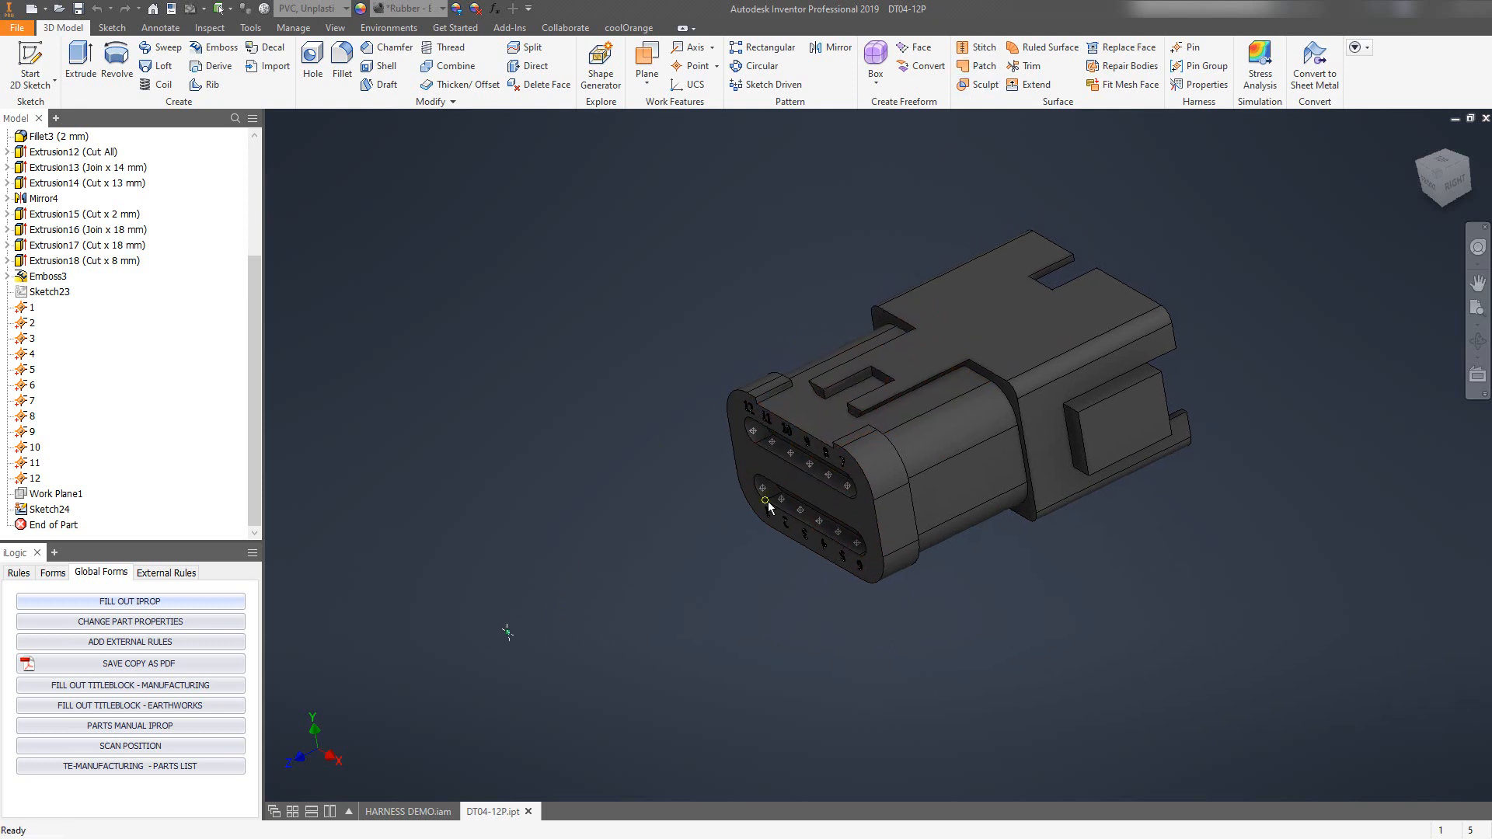
scroll(769, 507, down, 3)
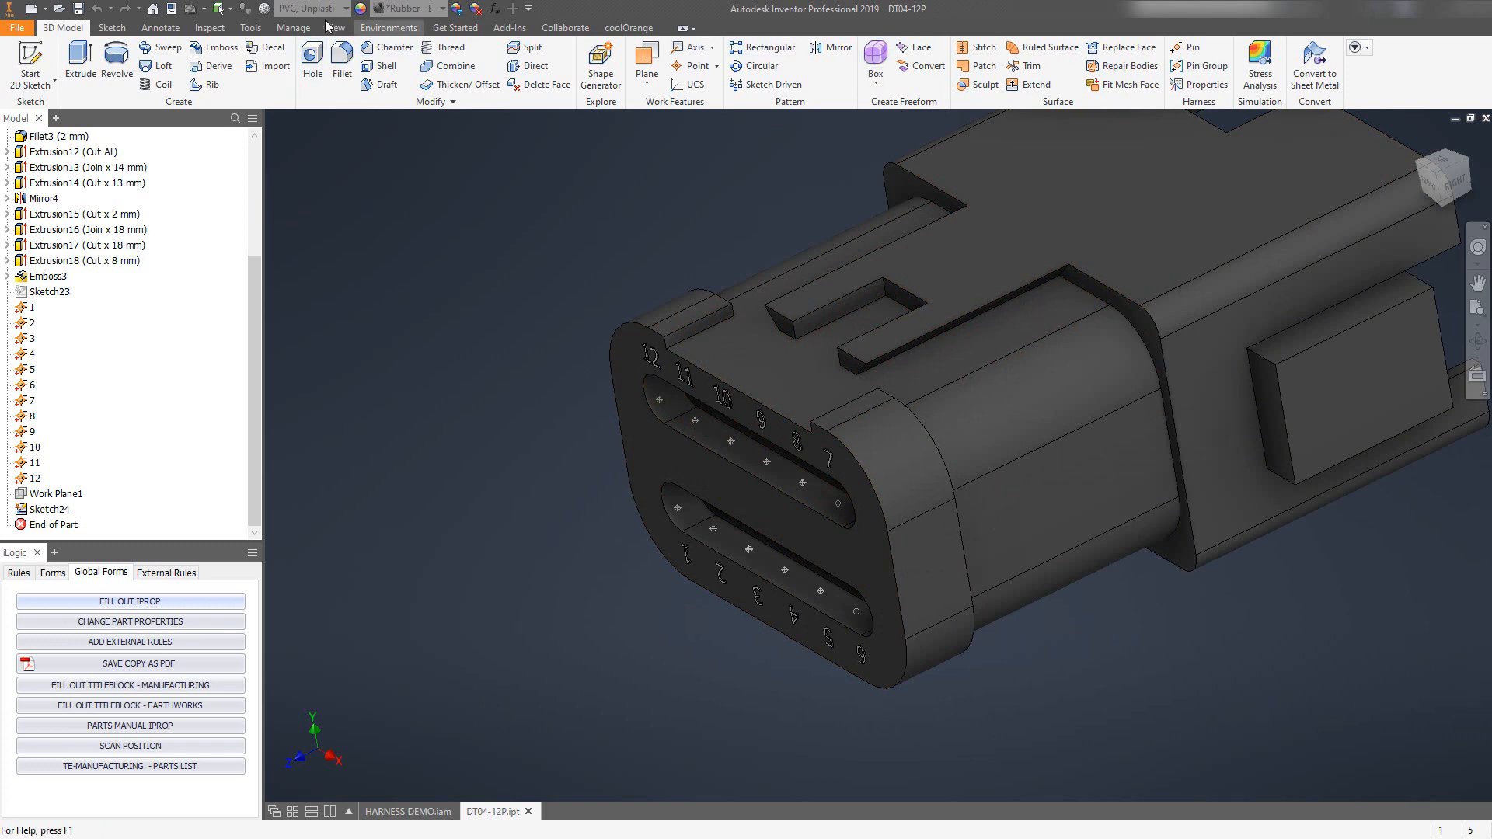
Author the part as a Discrete Wire connector with Insulation Displacement termination, a single outward direction and 10 mm embedded length
click(293, 27)
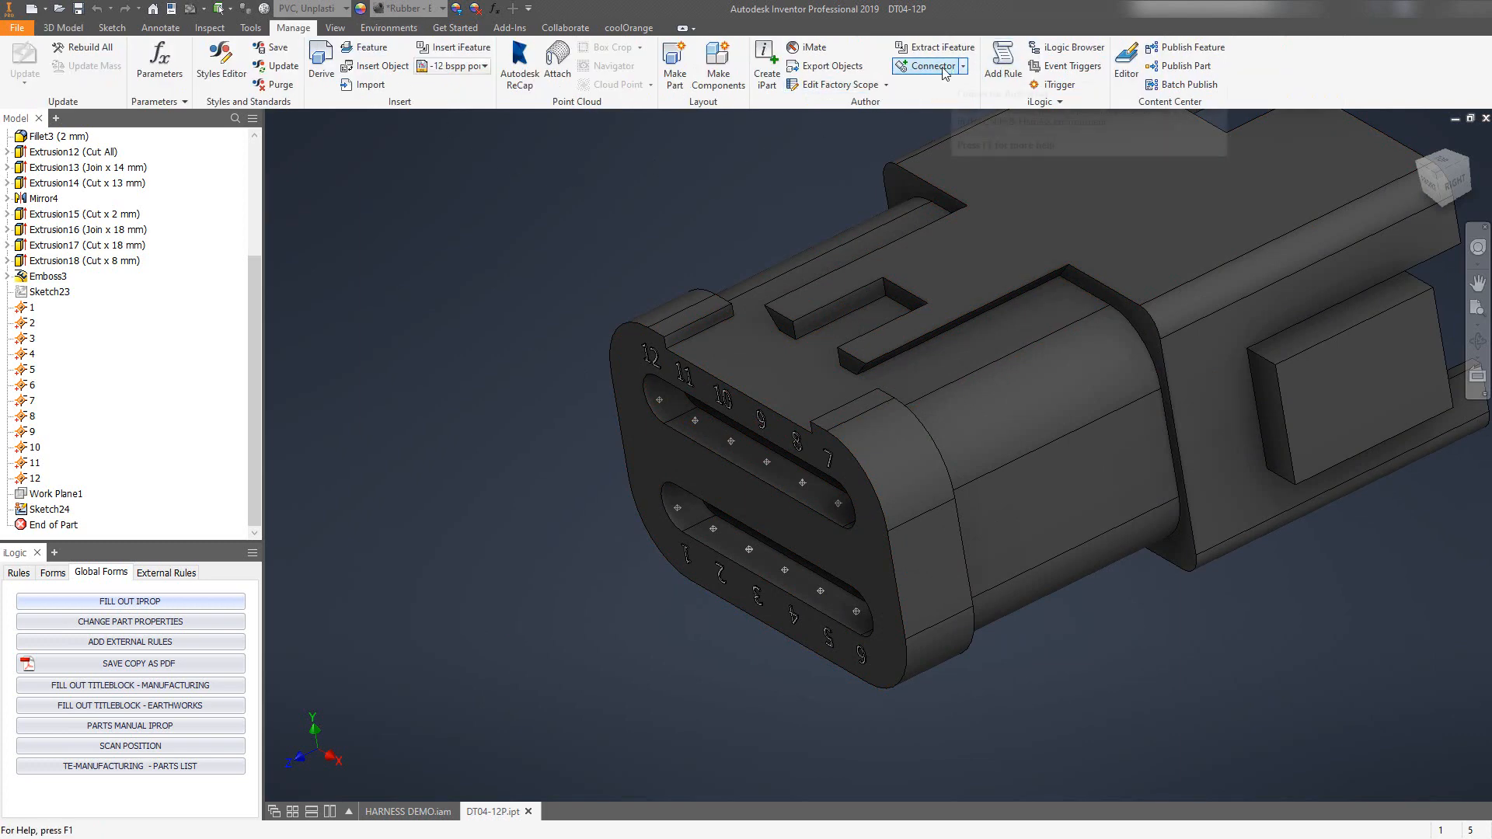
click(933, 68)
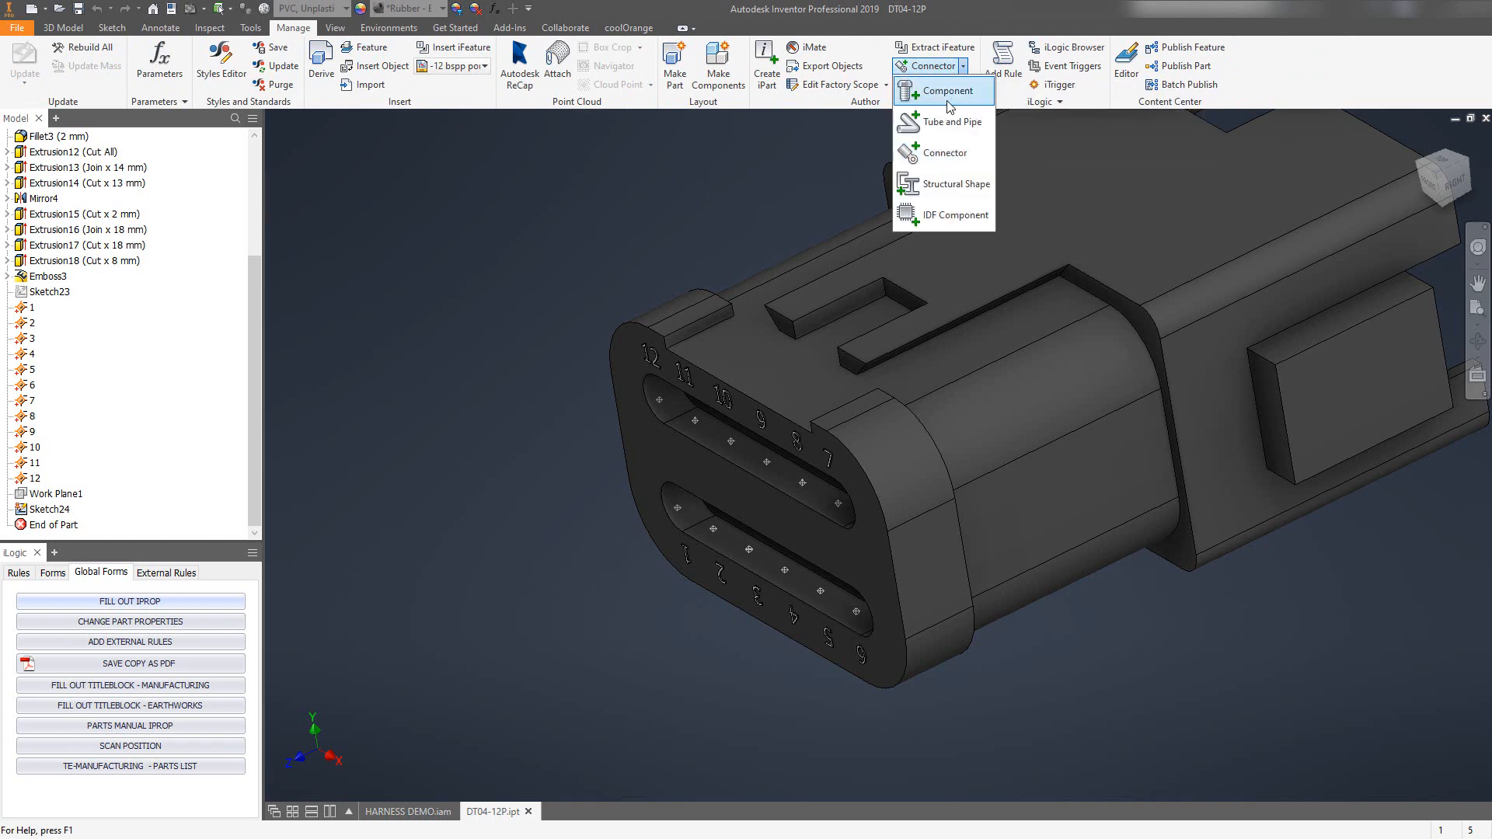
click(939, 153)
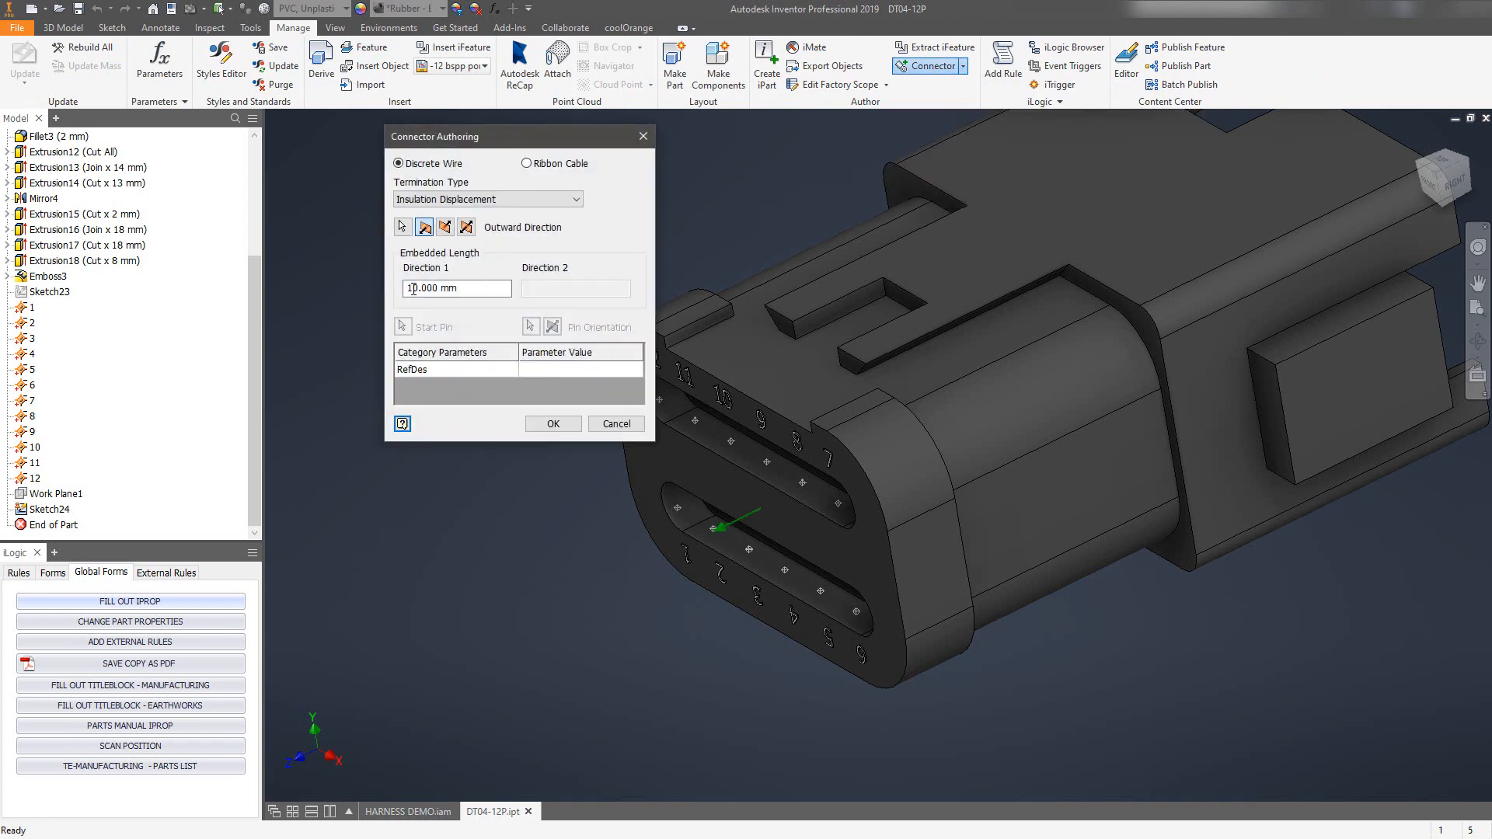
middle_drag(752, 502, 895, 513)
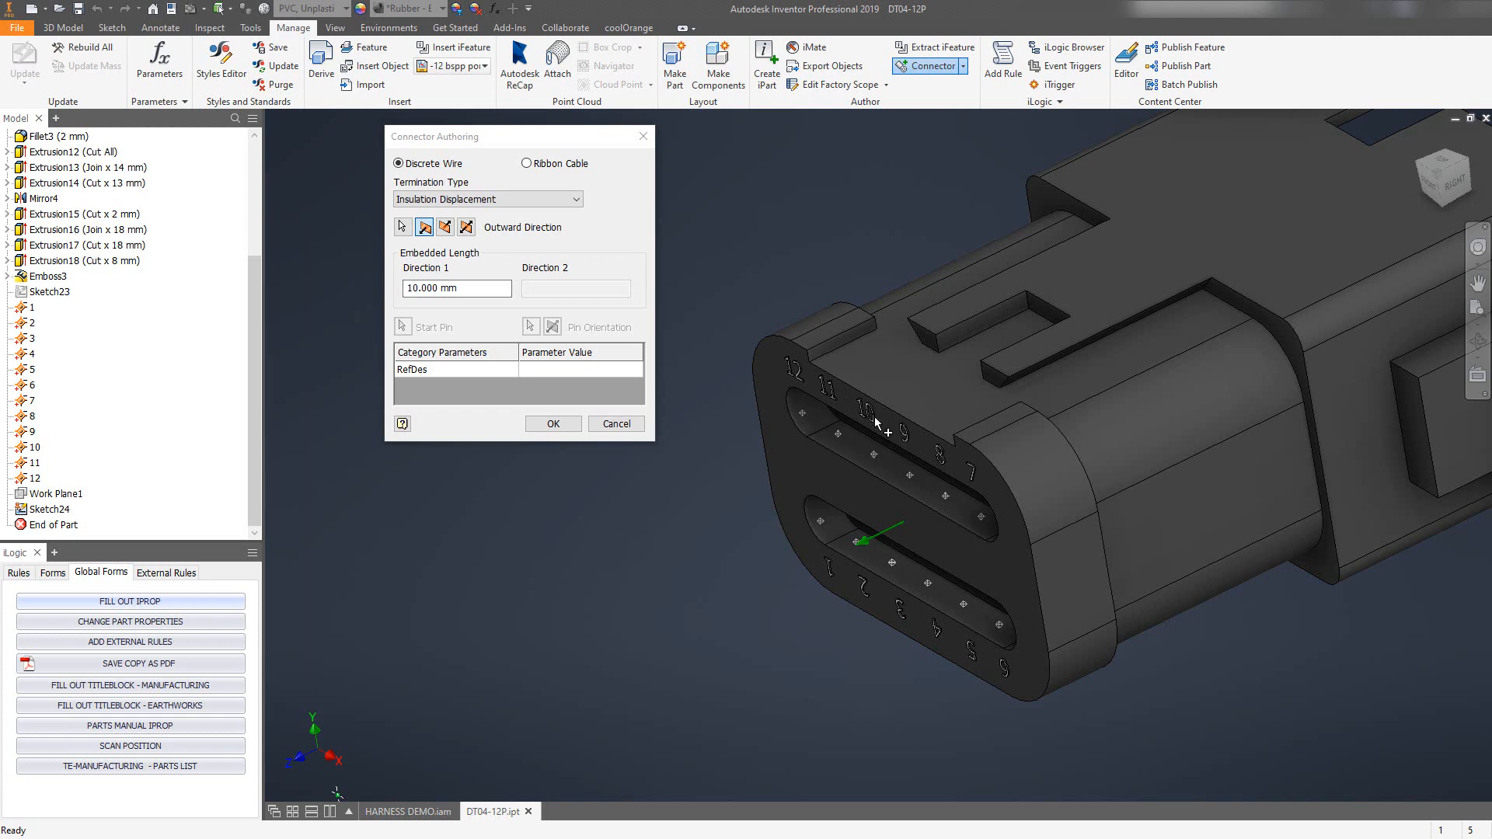
click(445, 227)
click(424, 227)
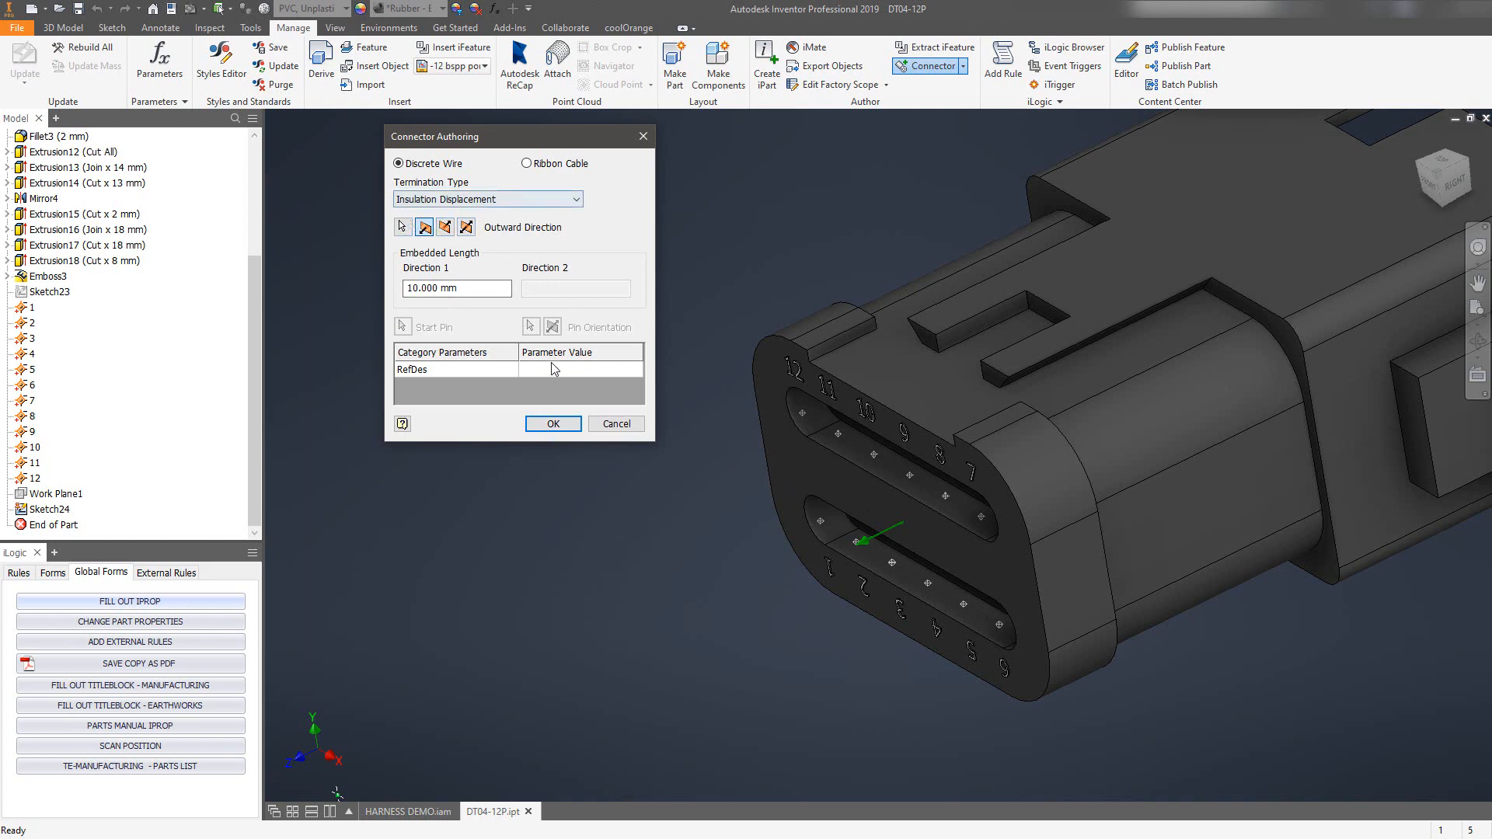
click(553, 424)
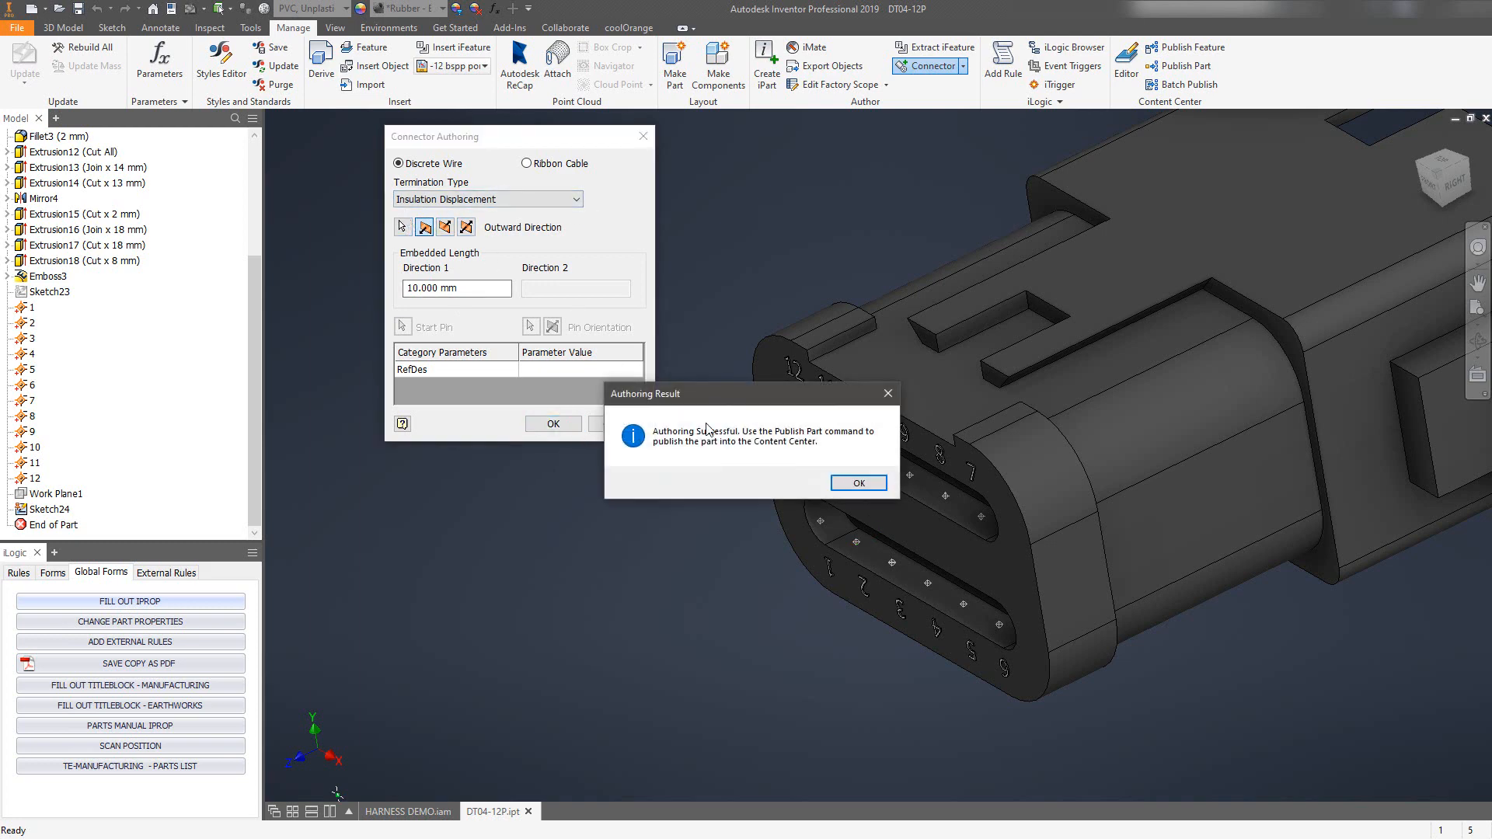
click(859, 483)
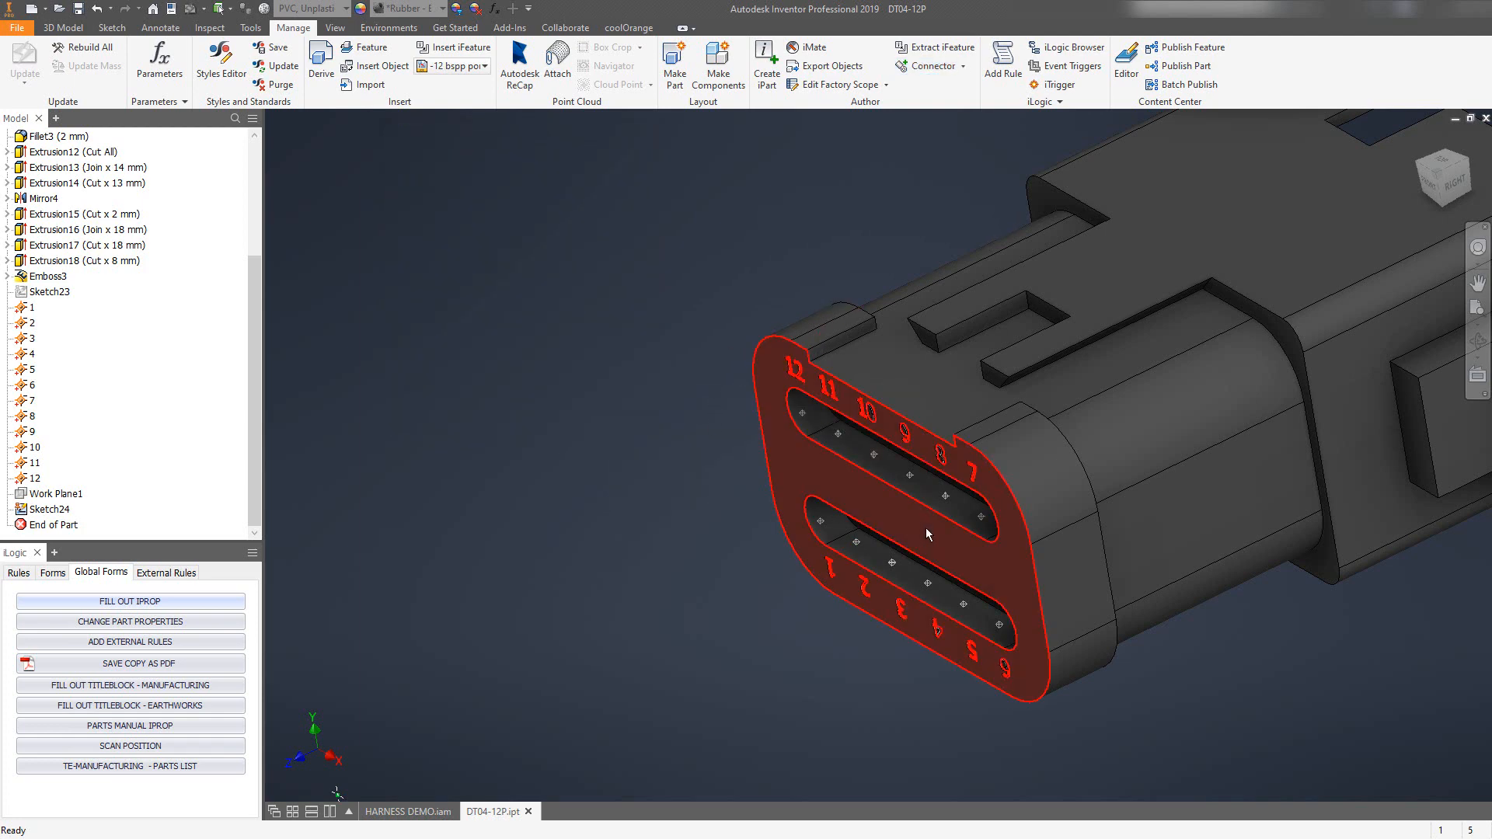
Return to the HARNESS DEMO assembly, view the whole fuel tank and create a harness assembly with the proposed file name and location
middle_drag(889, 302, 749, 328)
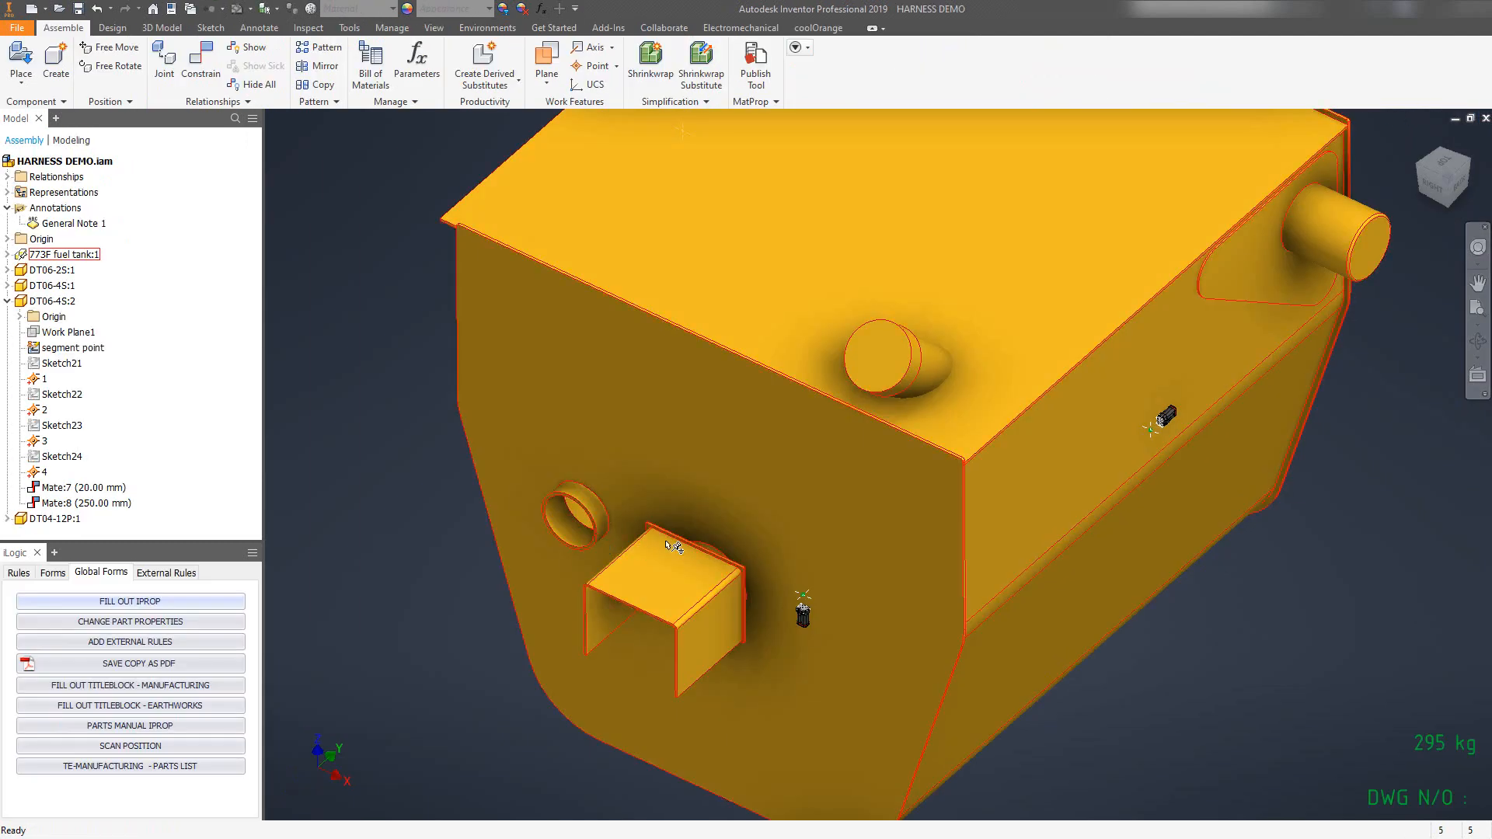
scroll(670, 536, down, 3)
key(F4)
drag(802, 501, 565, 612)
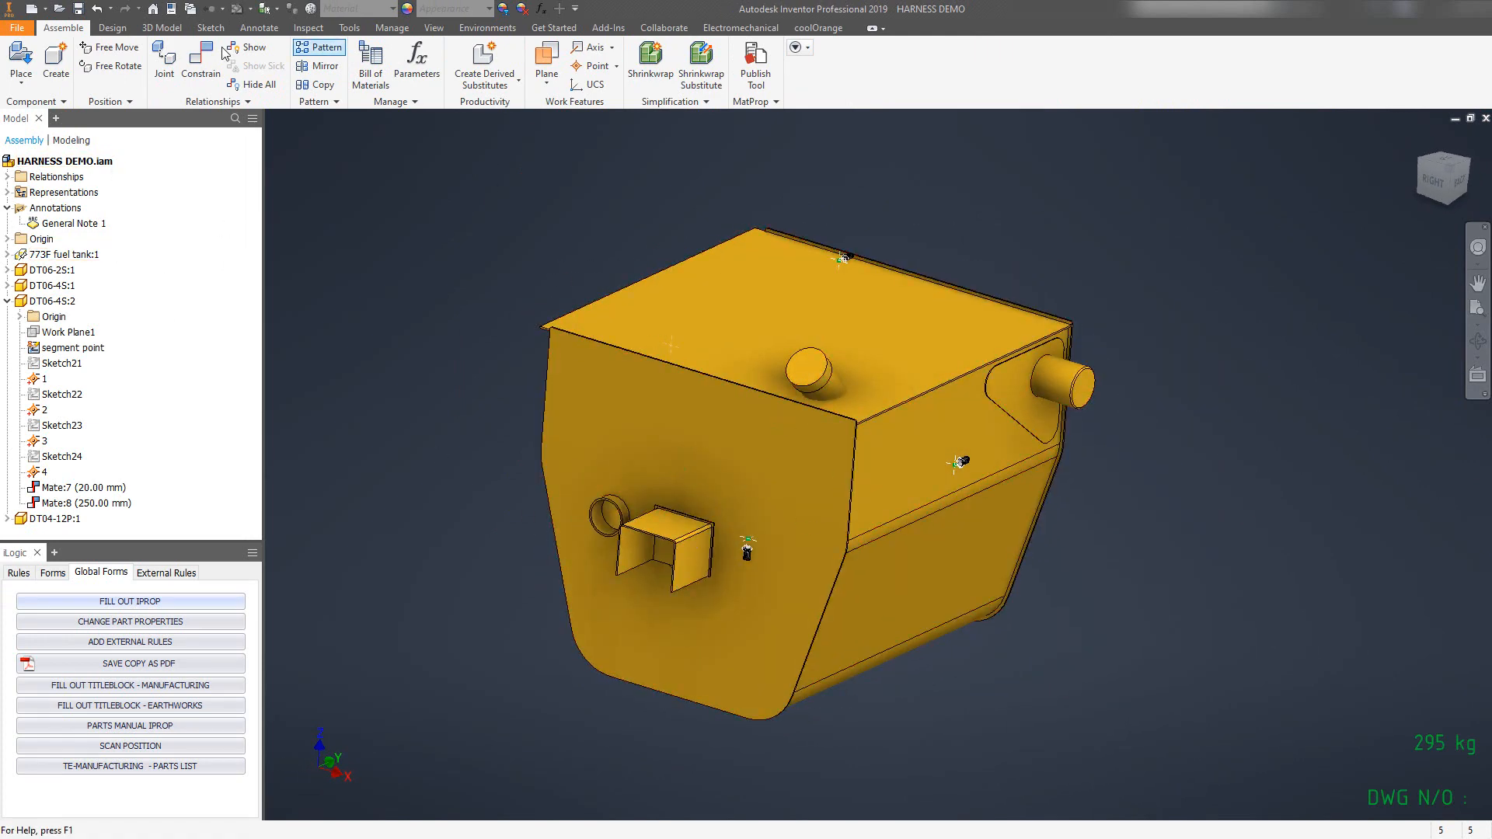
click(486, 28)
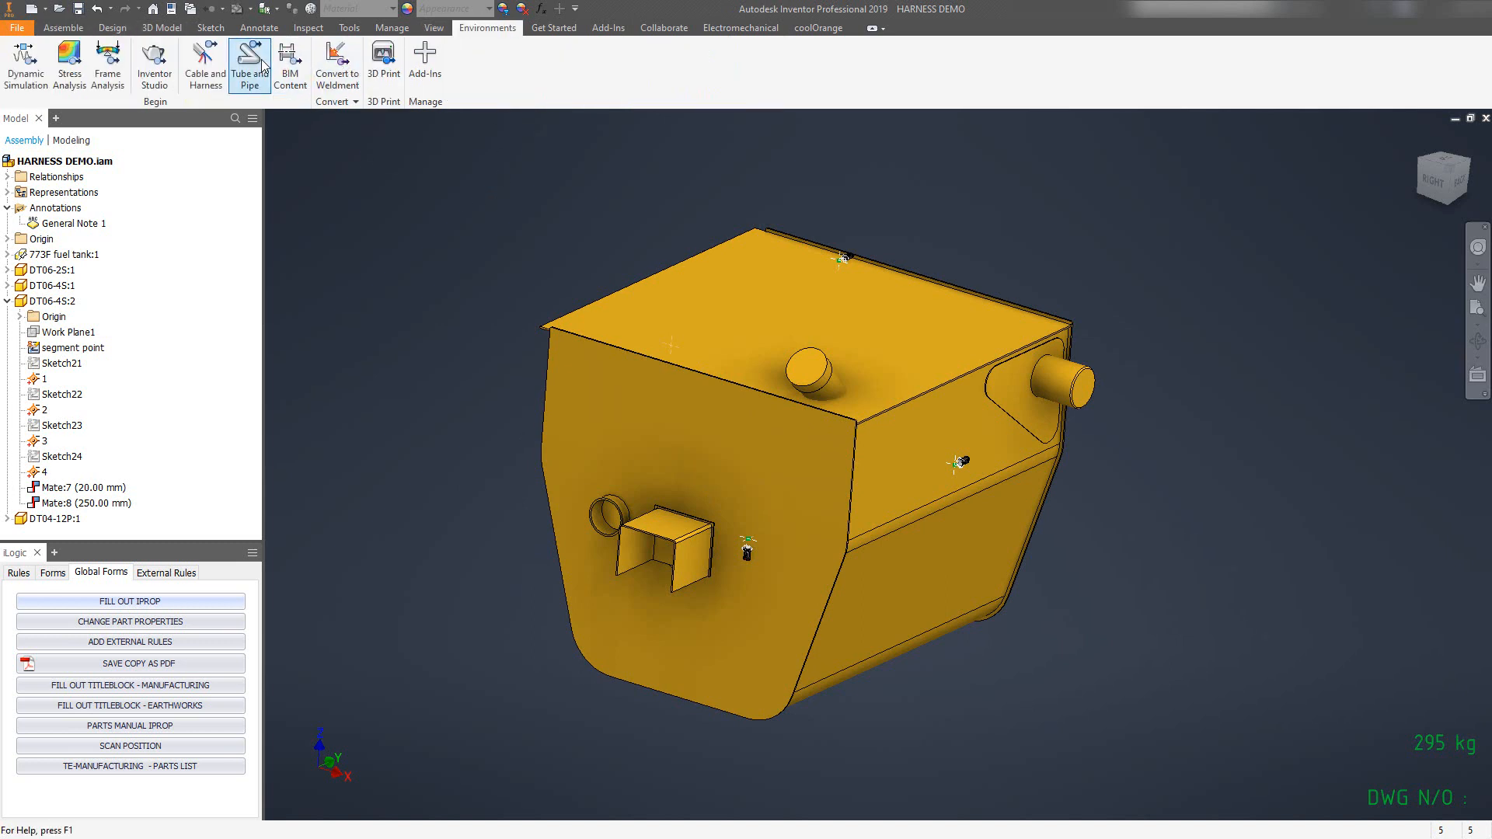
click(206, 66)
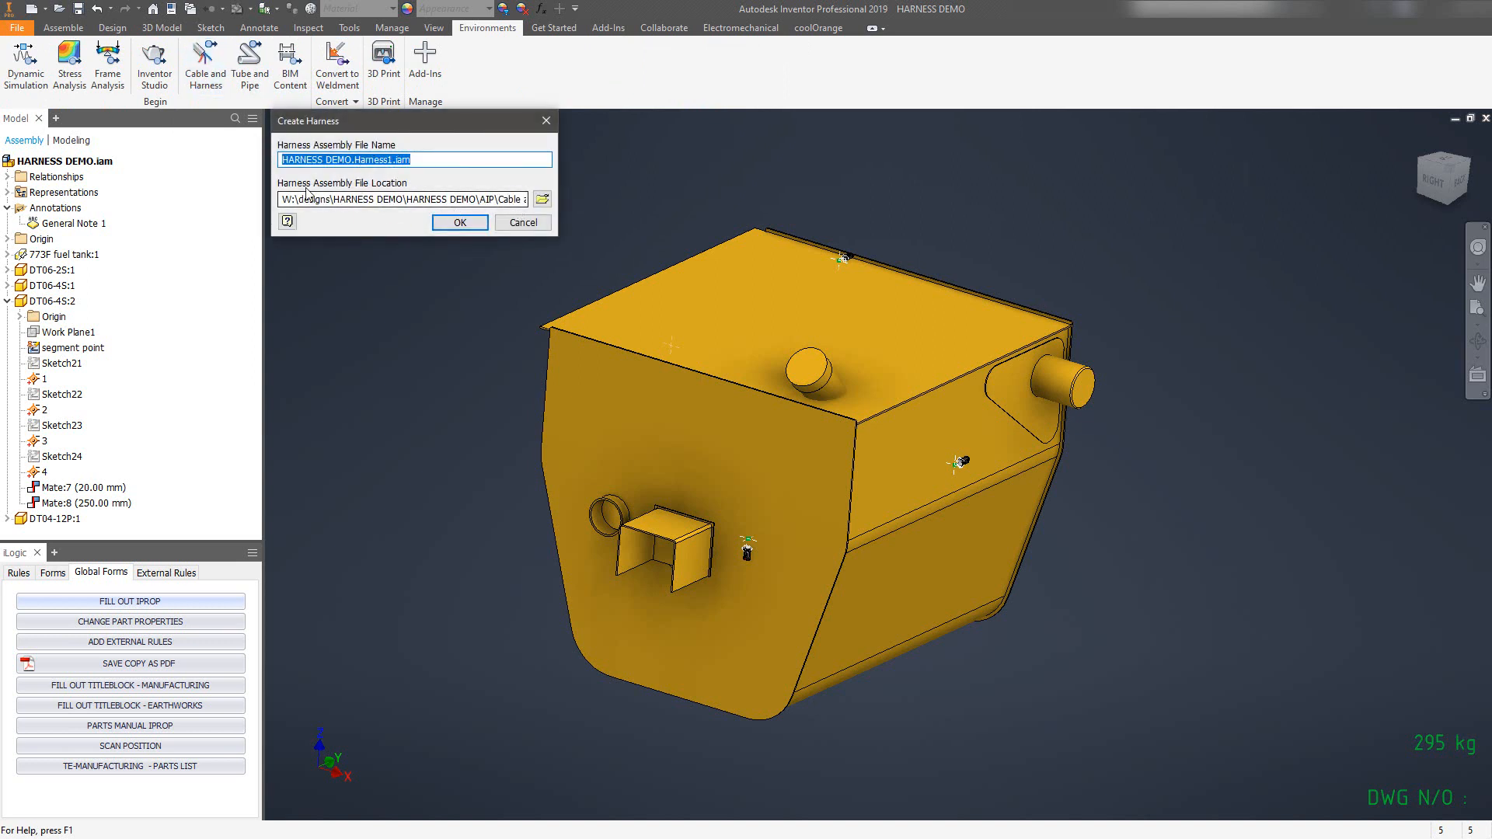
click(460, 222)
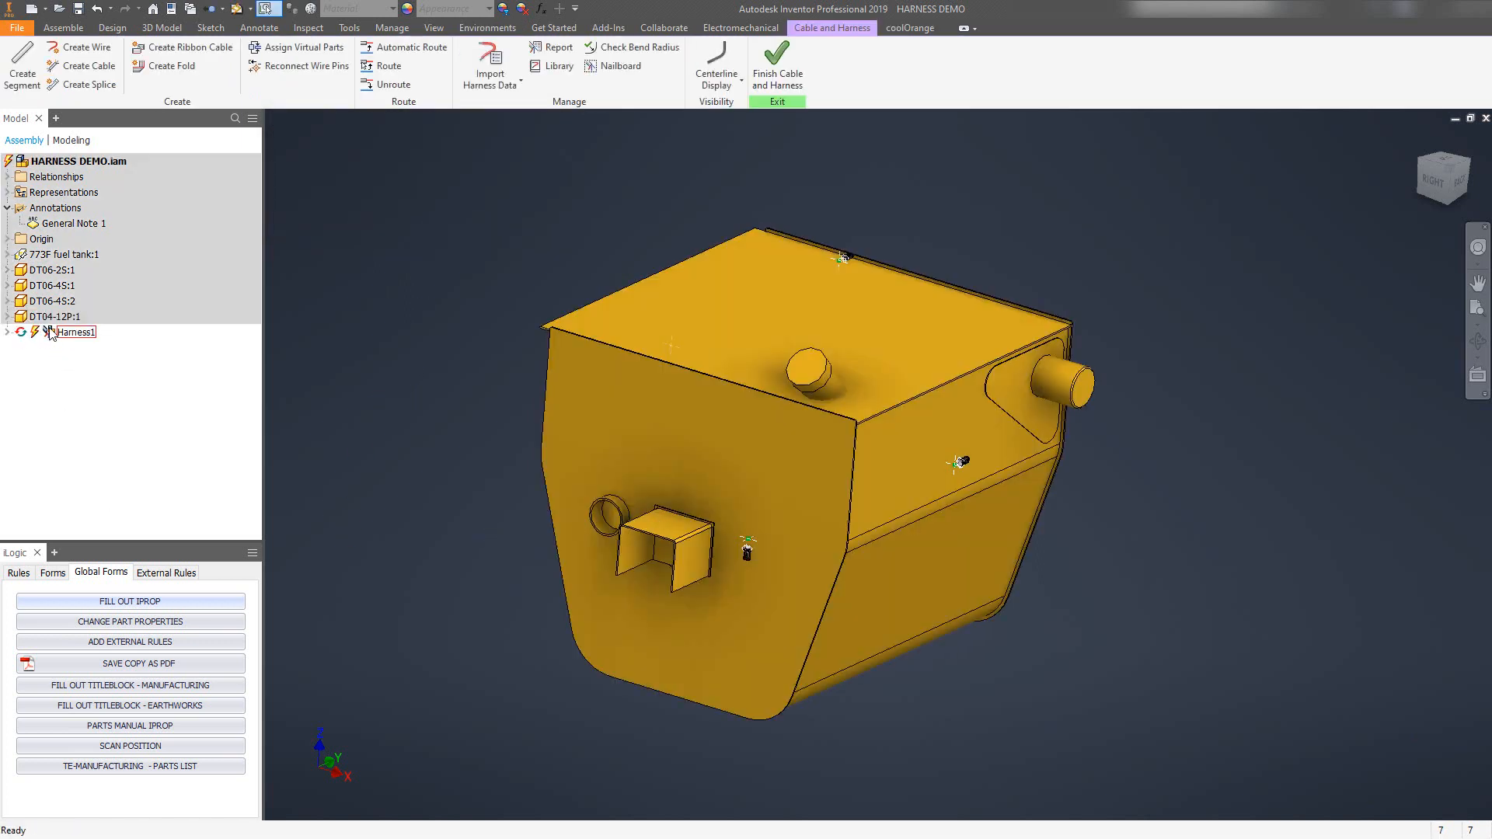
In Harness1's harness settings, round adjusted lengths up to 5.00 mm and apply the rounding to individual segments and exposed wire lengths
right_click(51, 332)
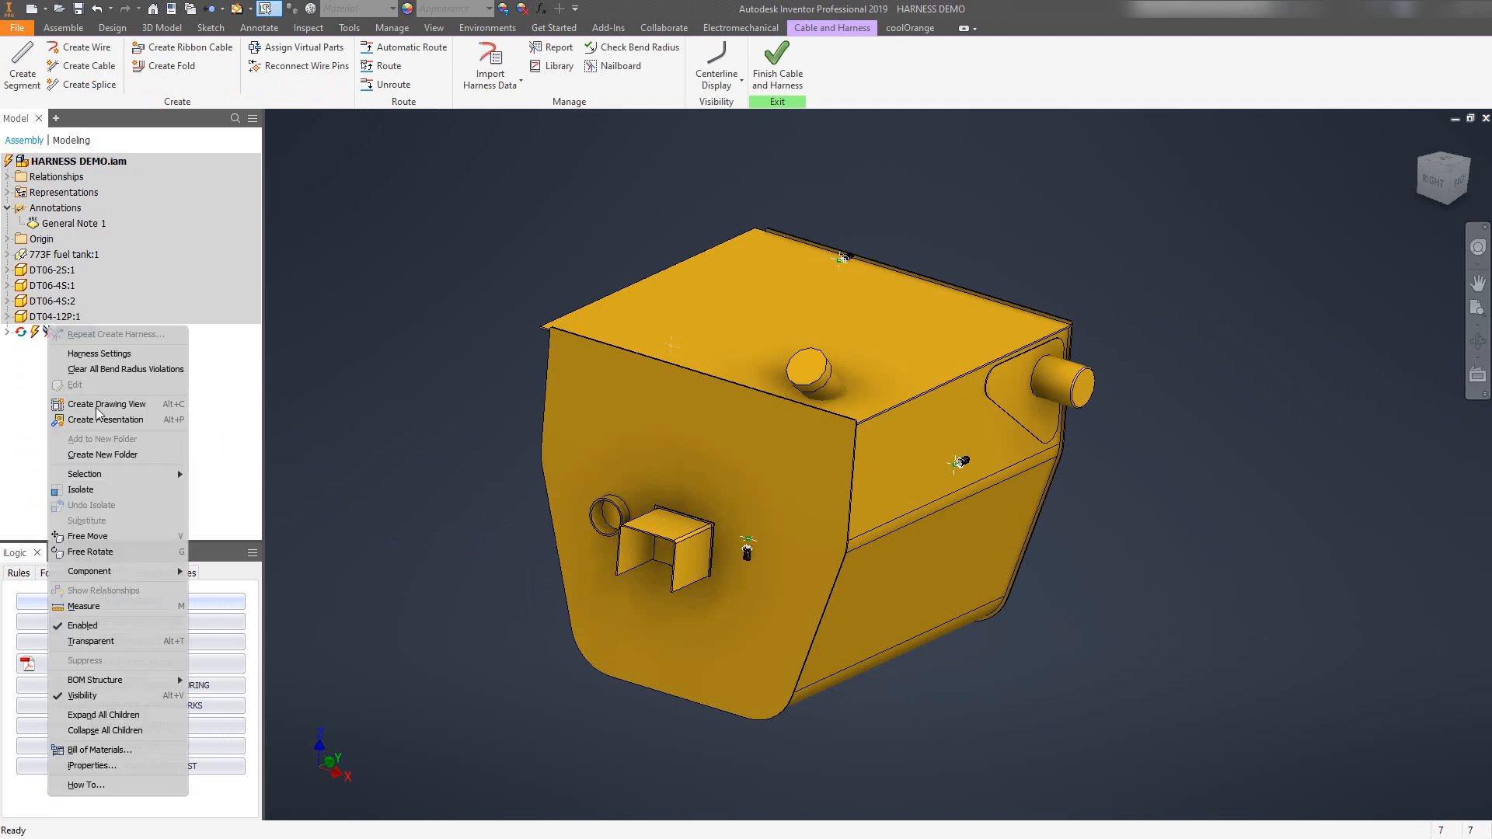
click(99, 353)
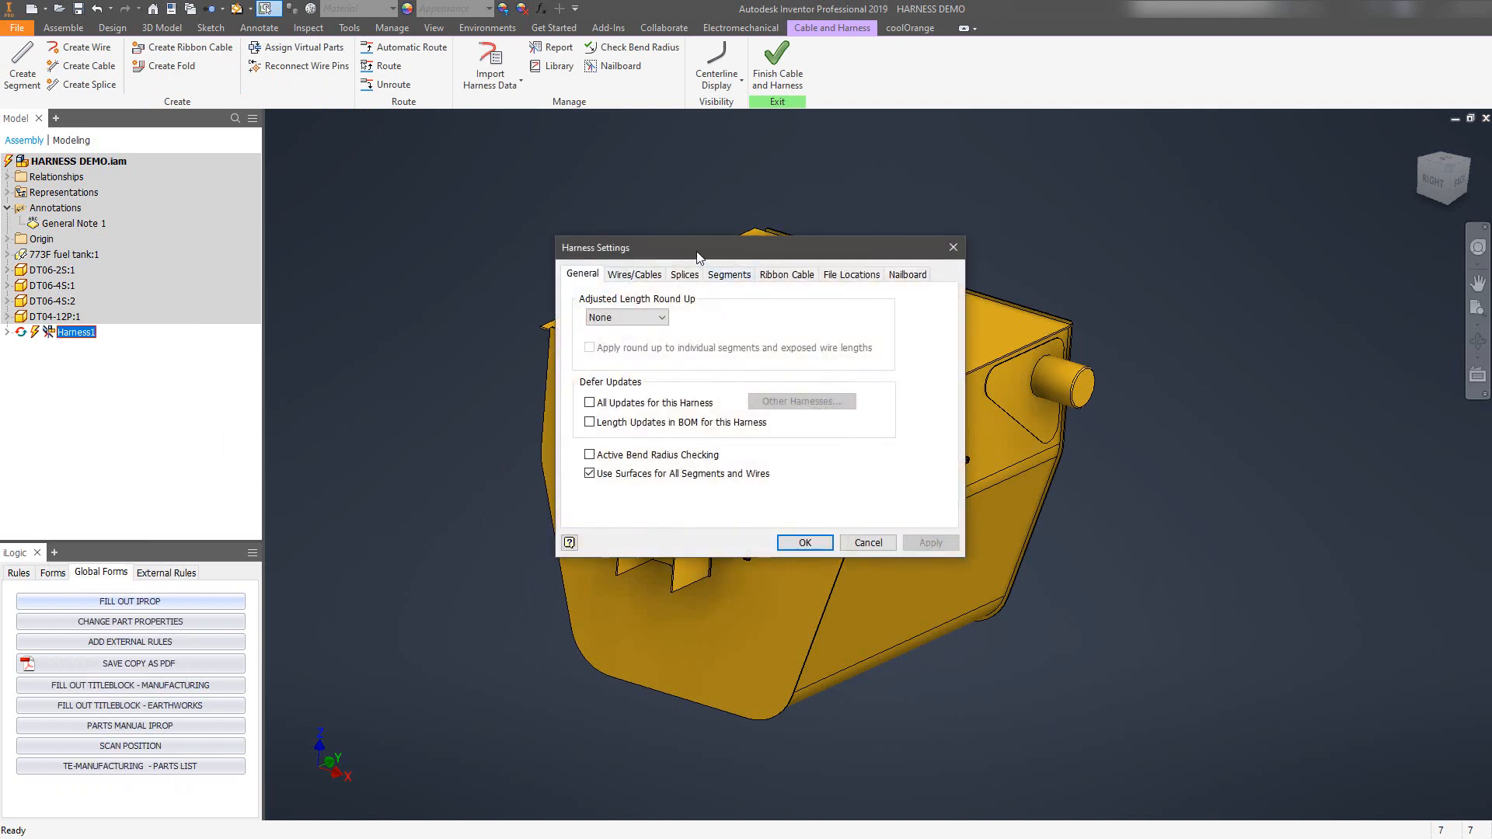
drag(697, 248, 533, 211)
click(468, 281)
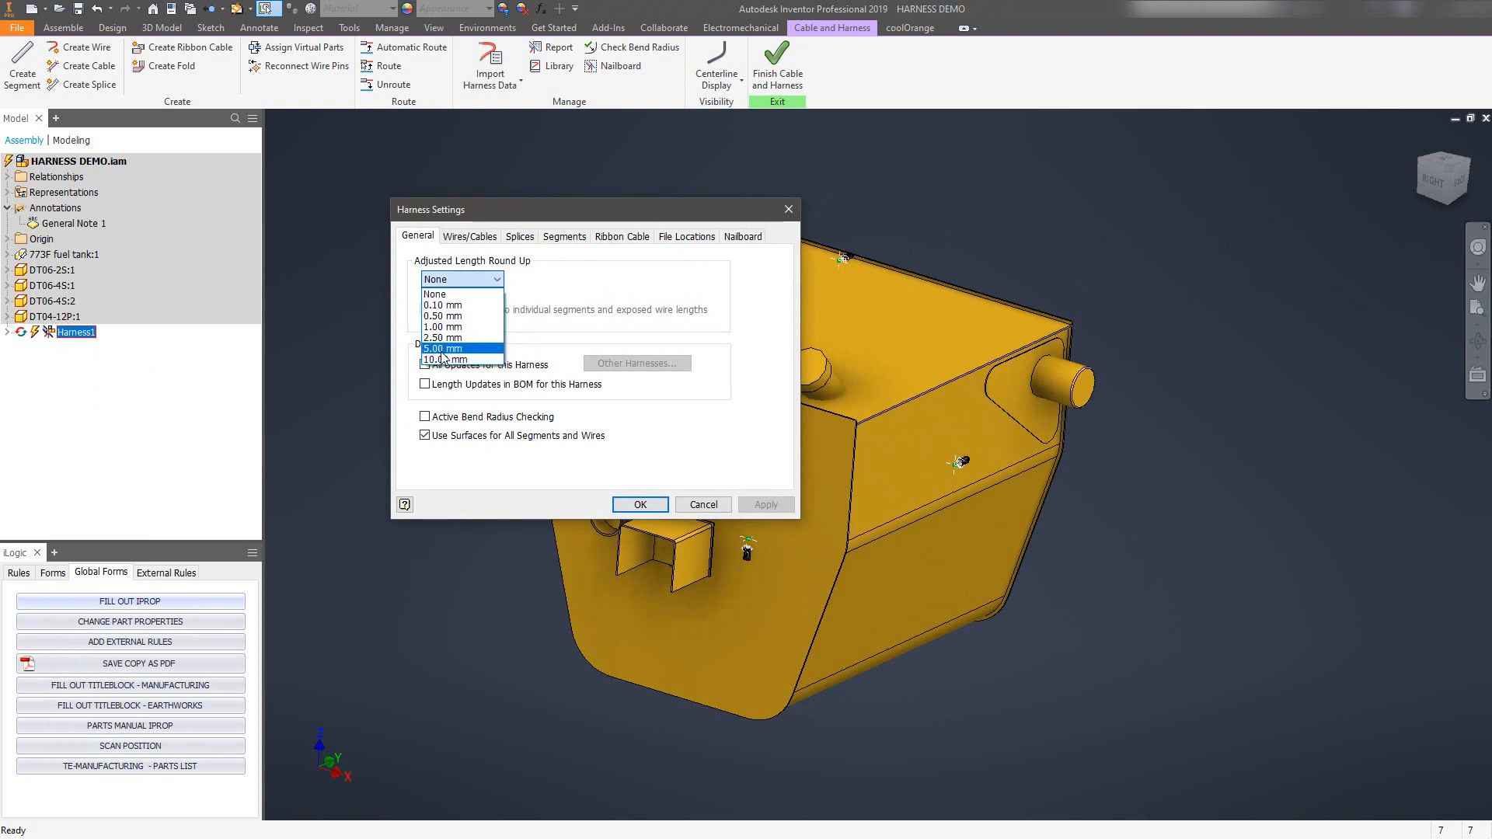
click(436, 349)
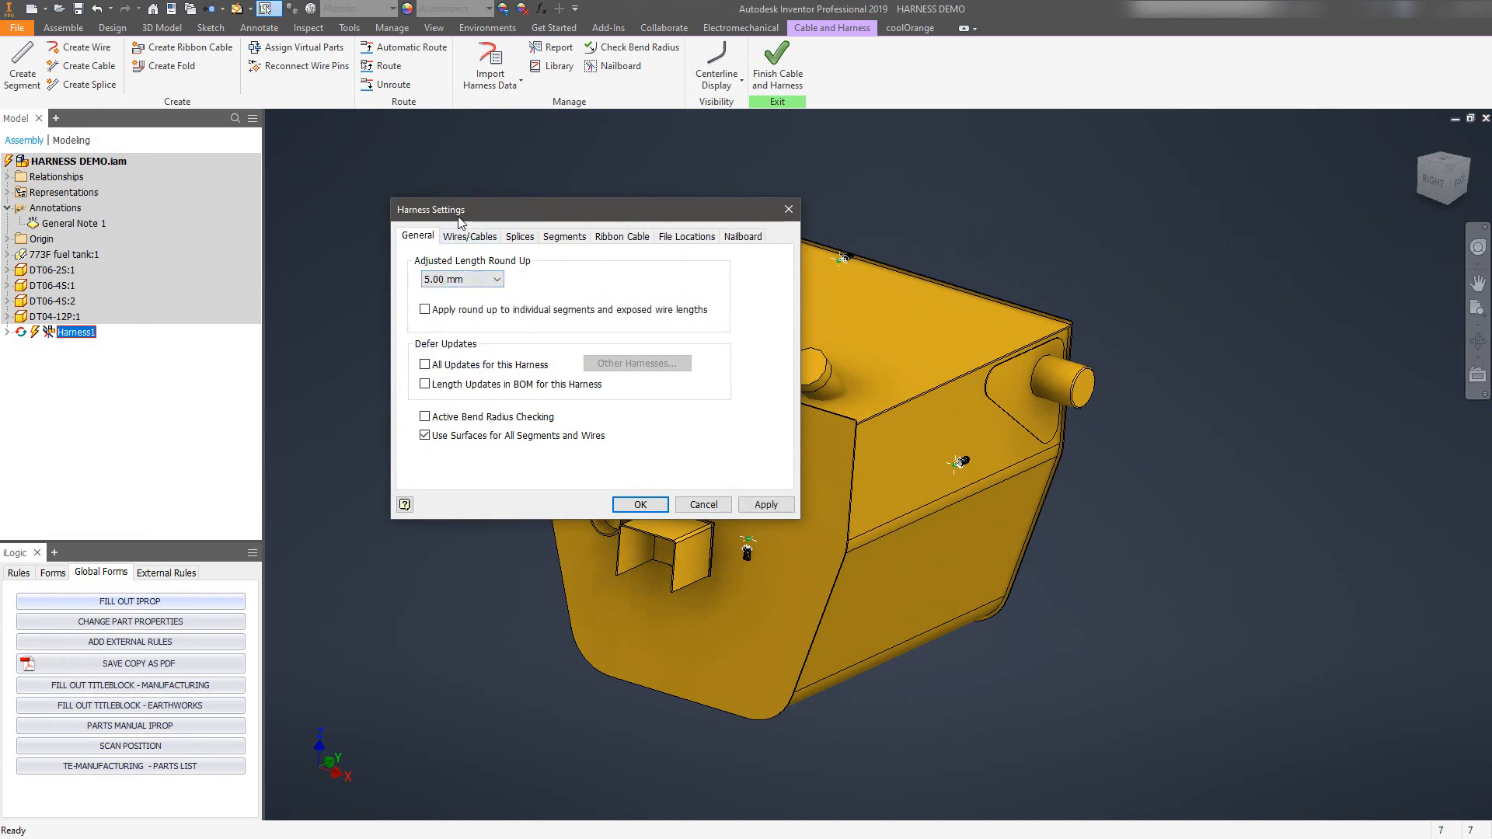
drag(466, 216, 433, 207)
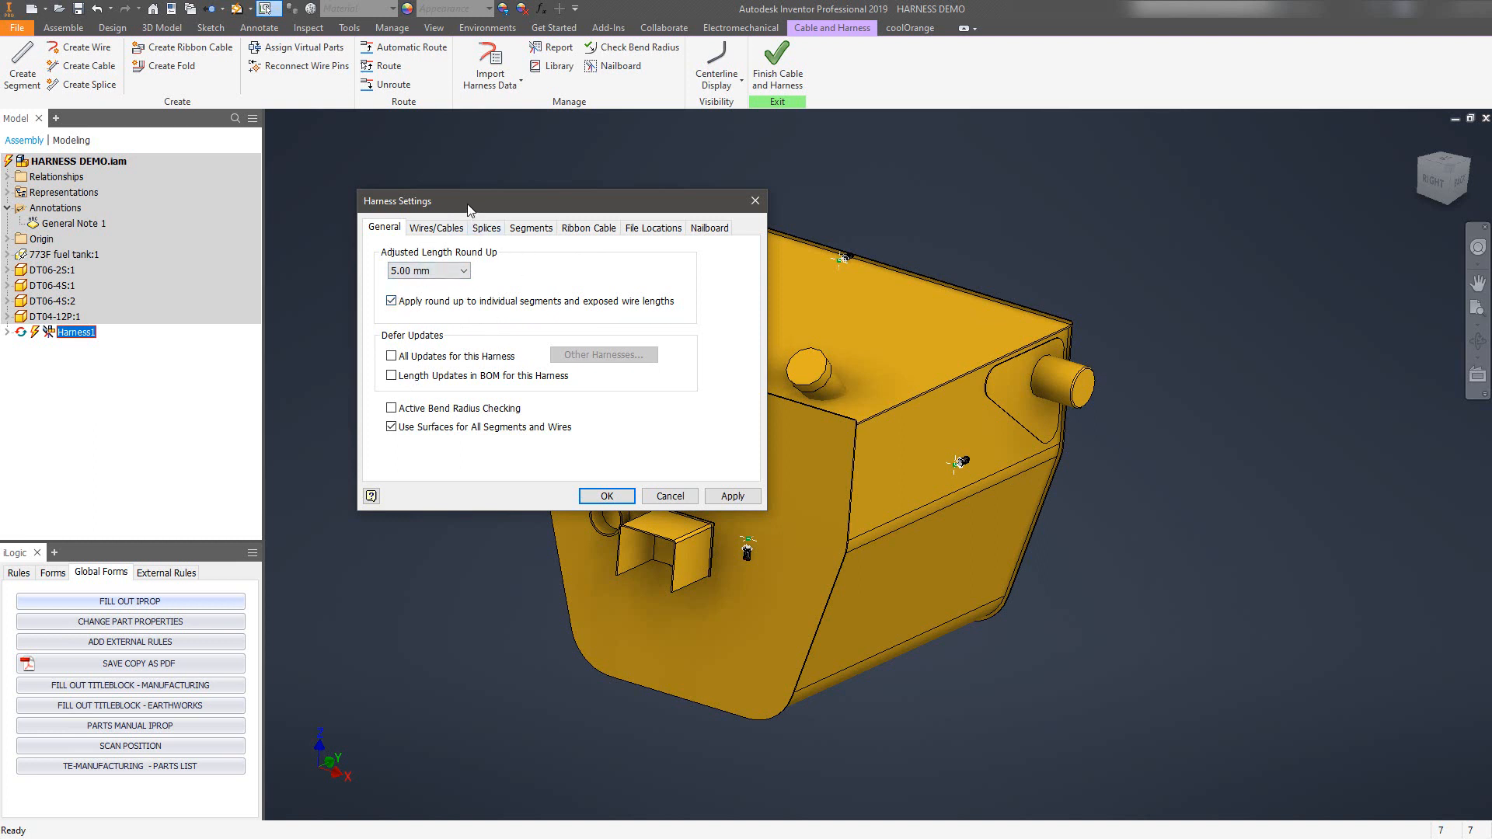
drag(467, 201, 415, 192)
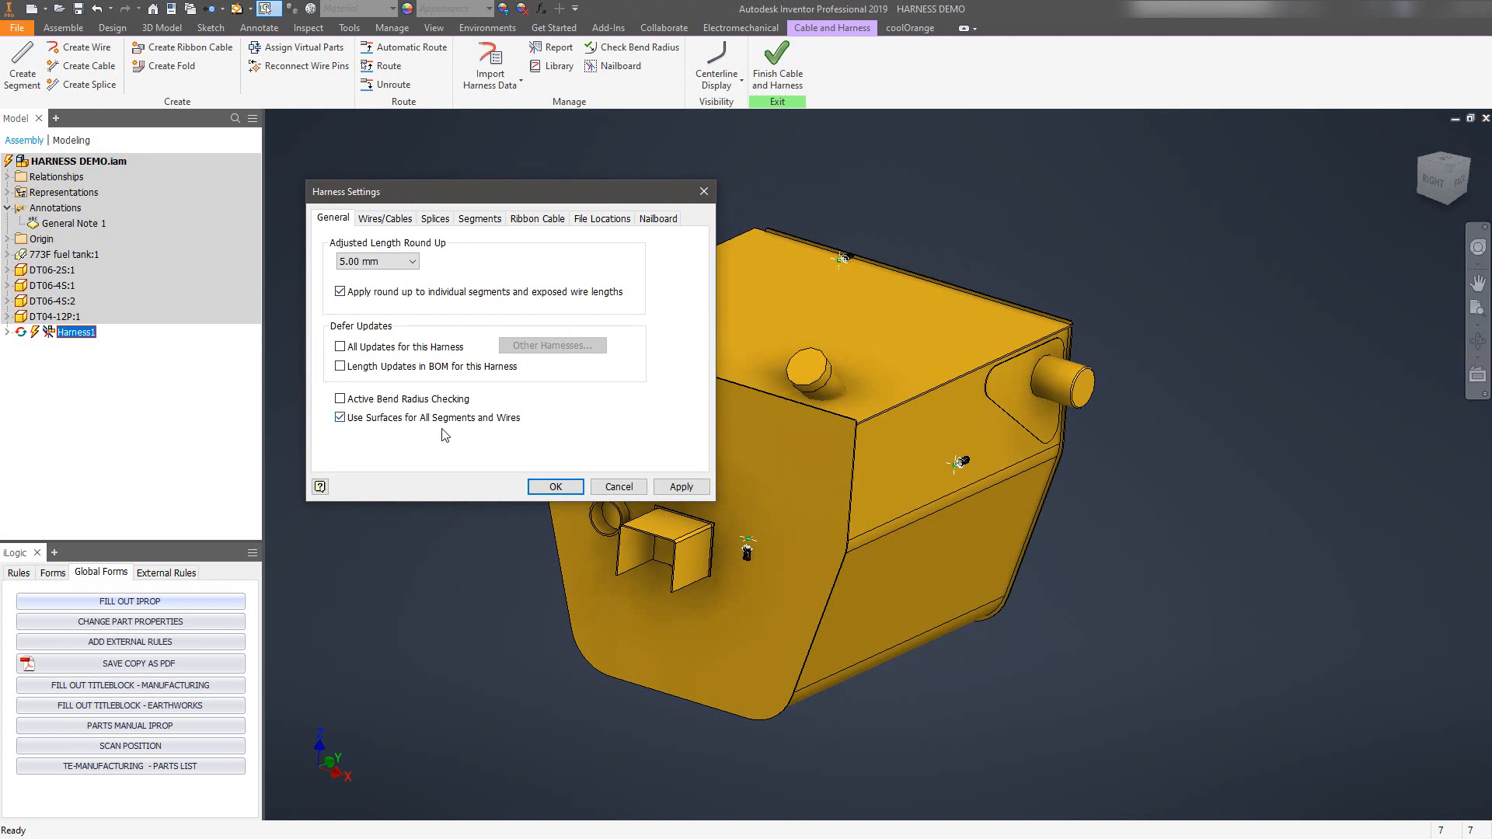
Set wires and cables to rendered display with natural curvature, and set the default splice offset to 10 mm
click(383, 221)
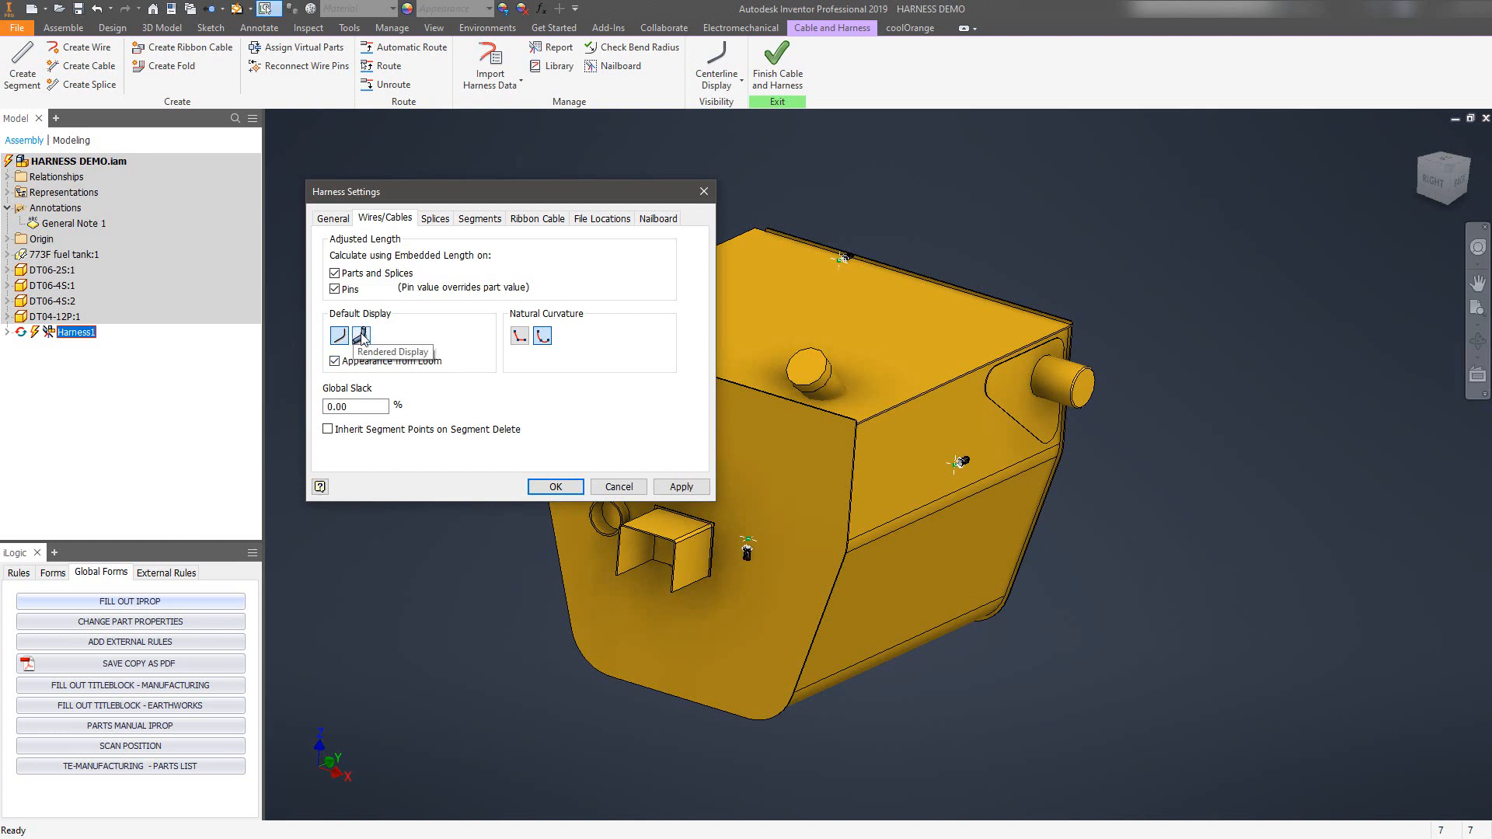
click(362, 336)
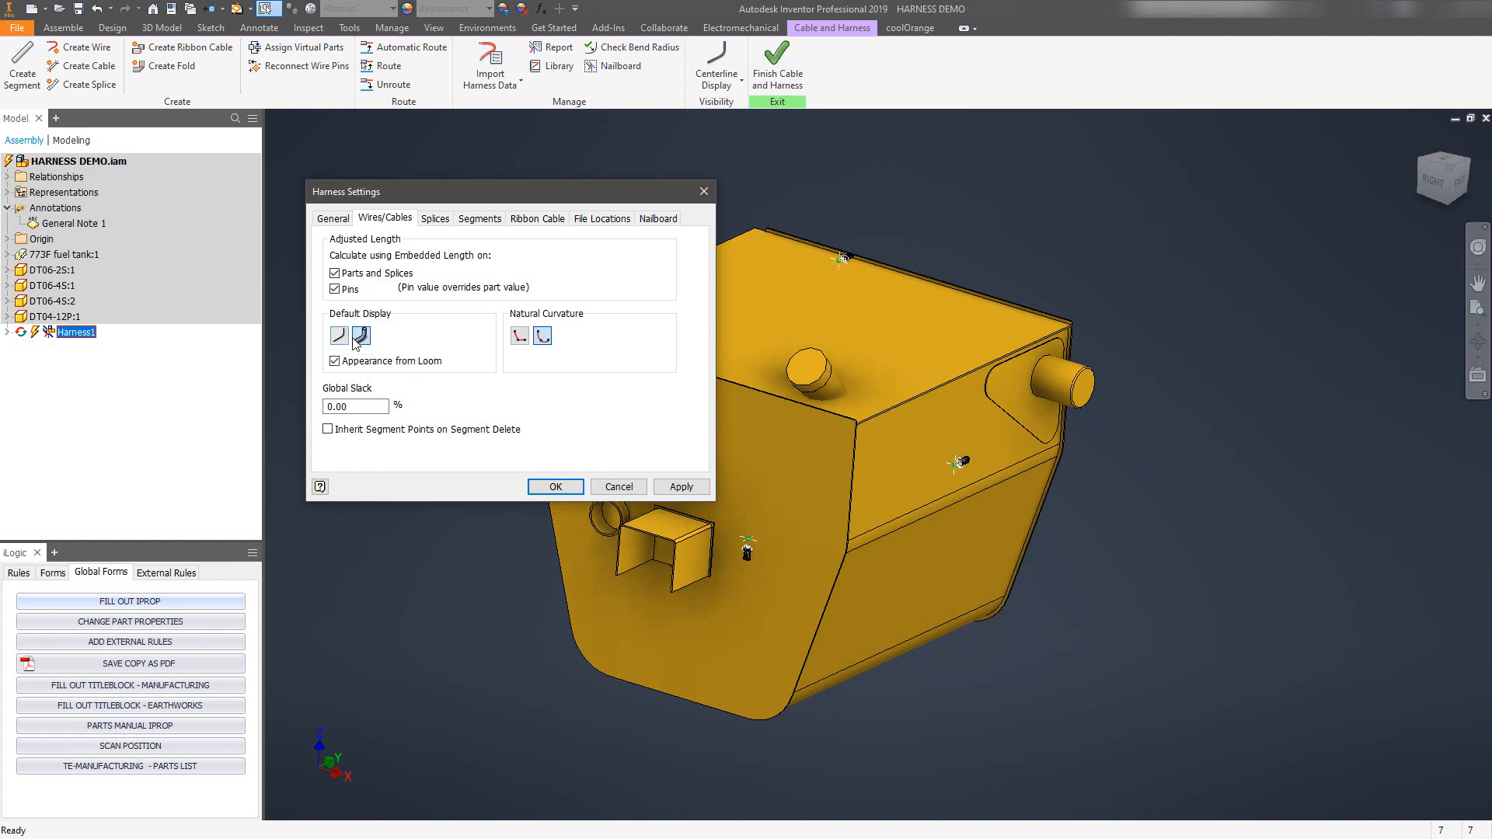
click(542, 337)
click(439, 220)
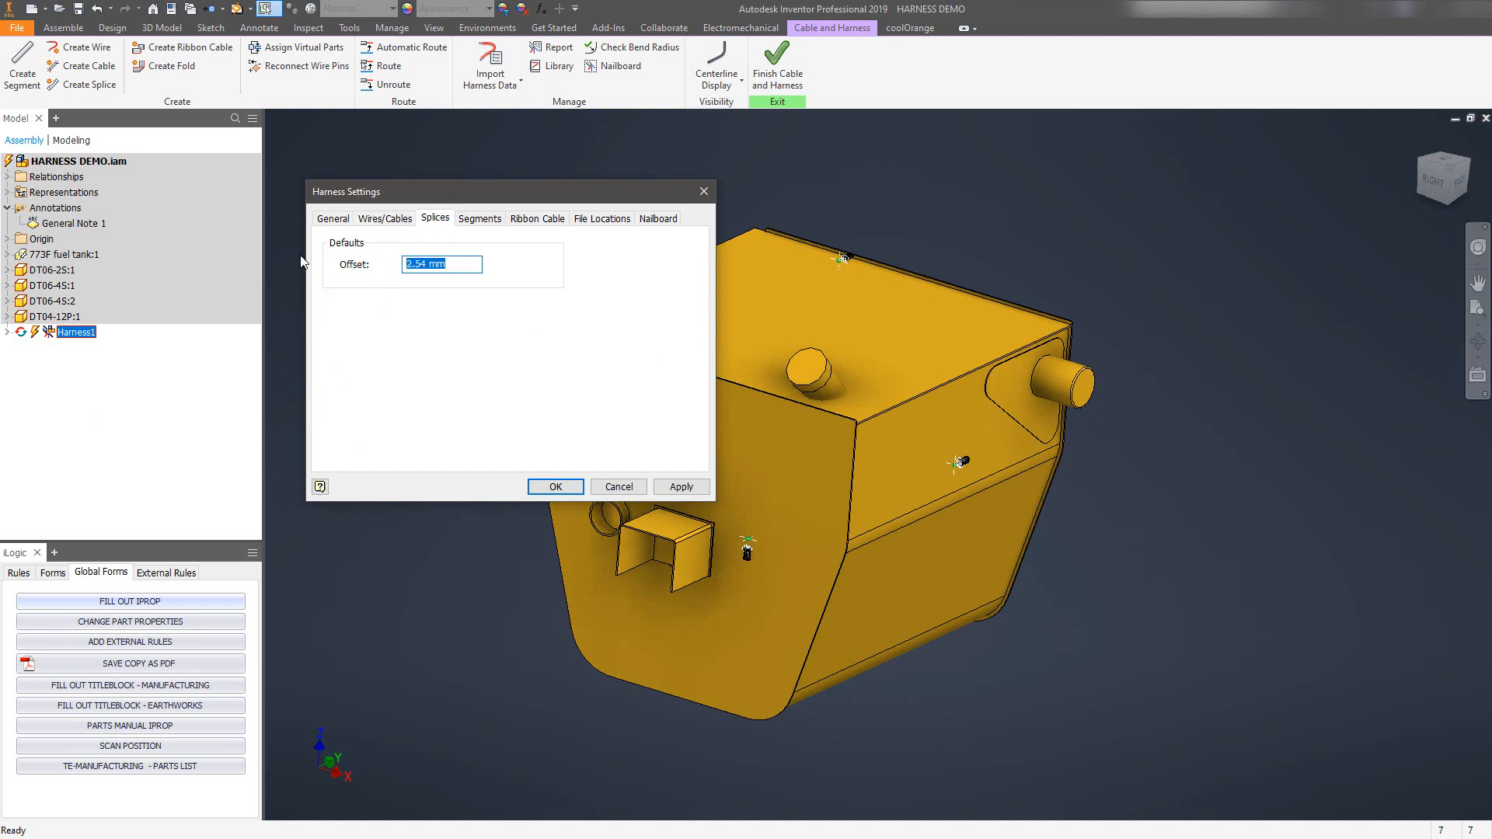
text(10)
click(556, 487)
Reopen Harness1's harness settings, keep rendered display for segments and set the default segment offset to 10 mm
right_click(65, 333)
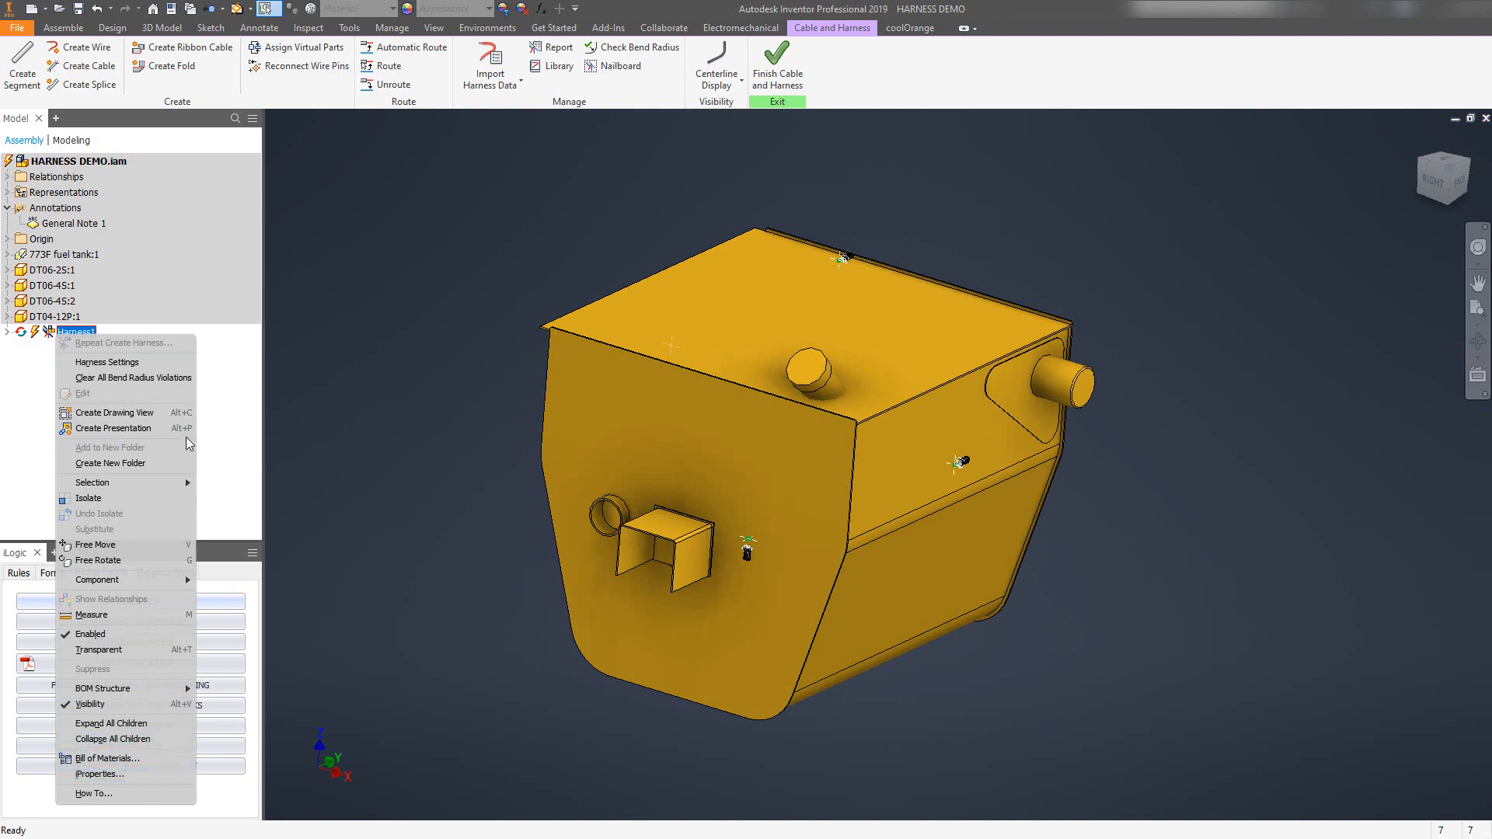
click(115, 362)
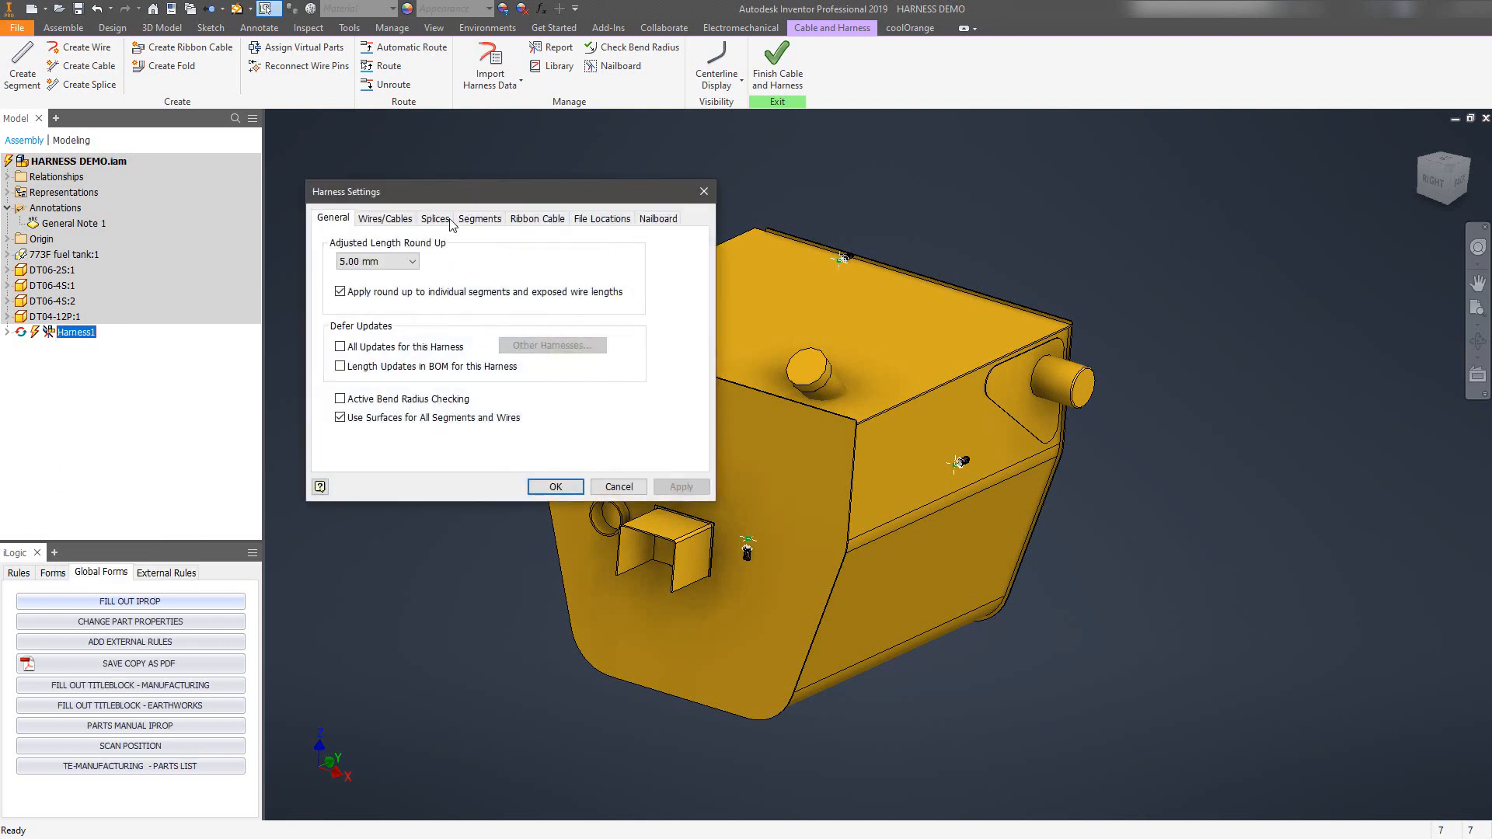
click(480, 221)
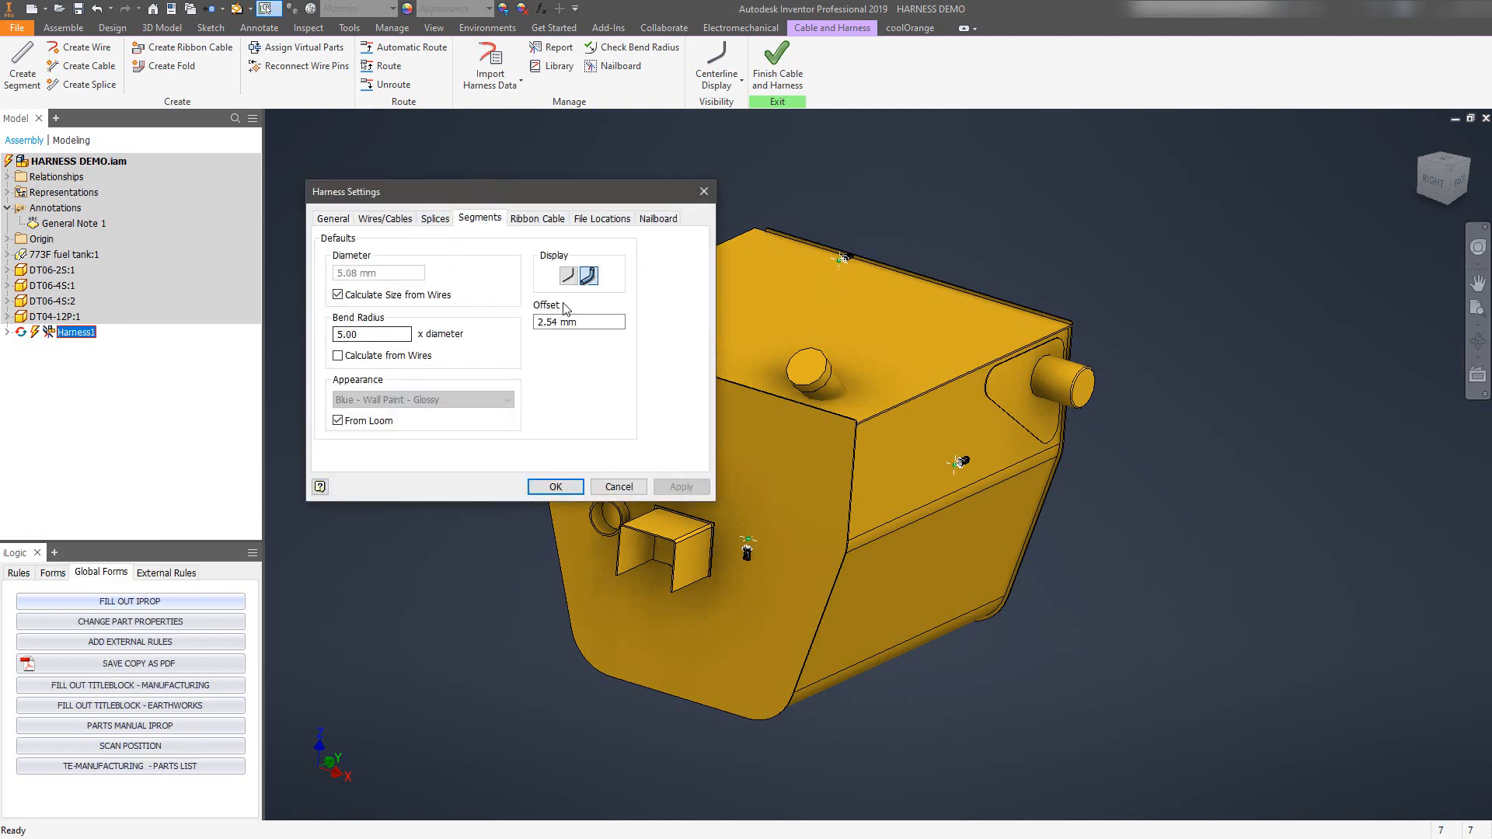
click(590, 275)
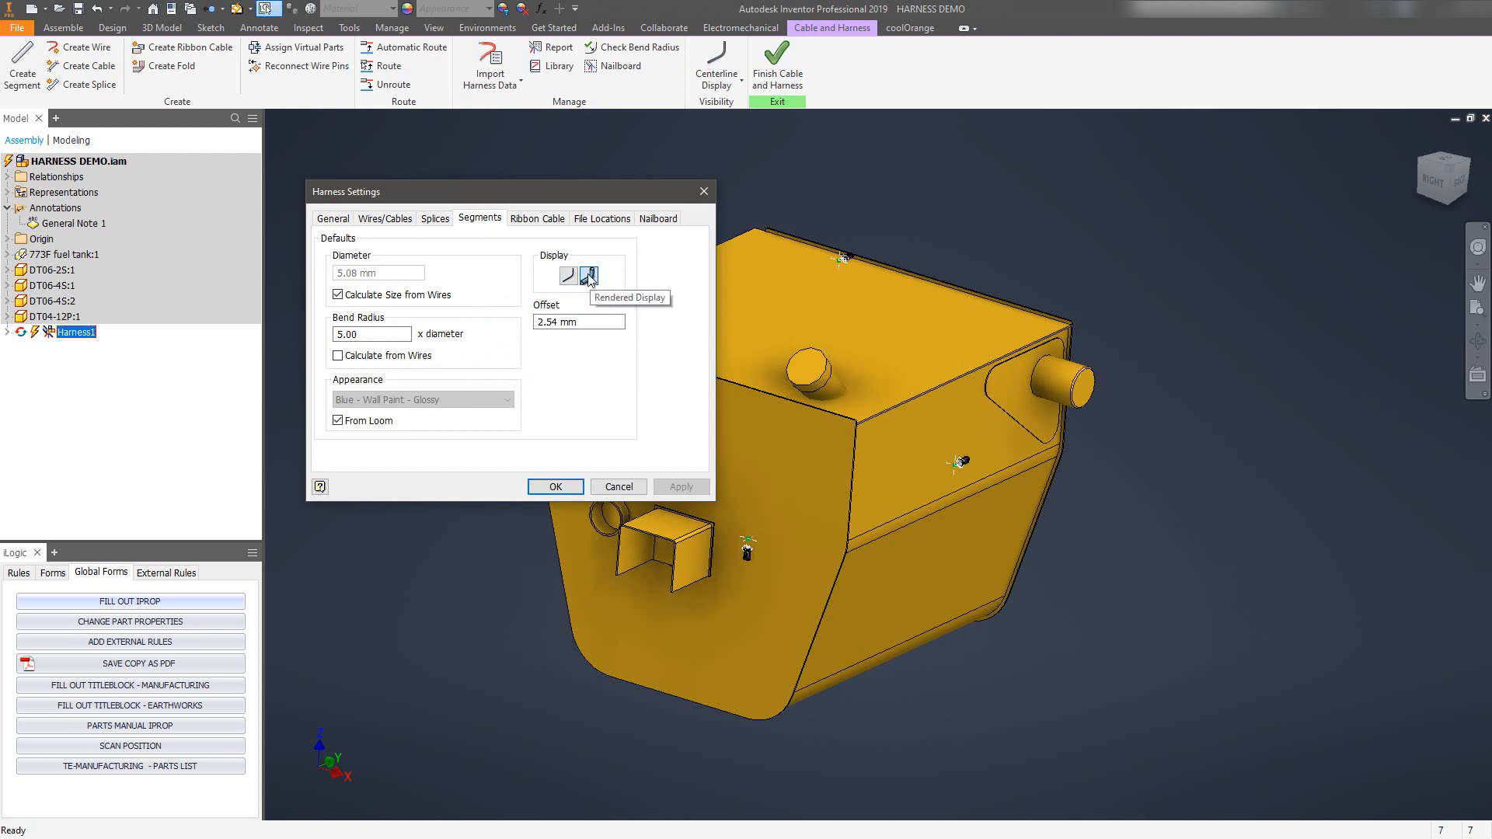
key(Tab)
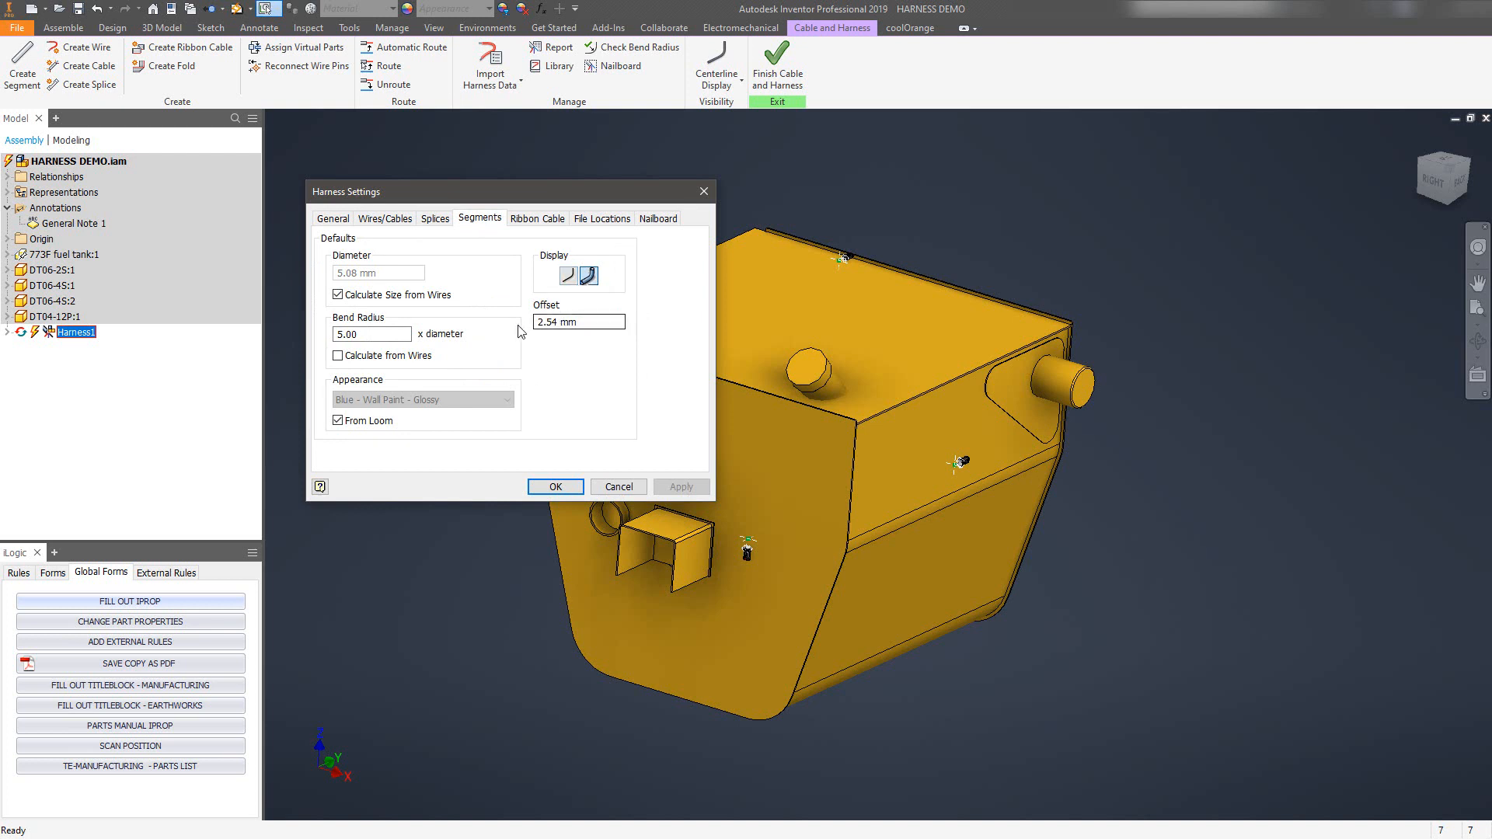
text(10)
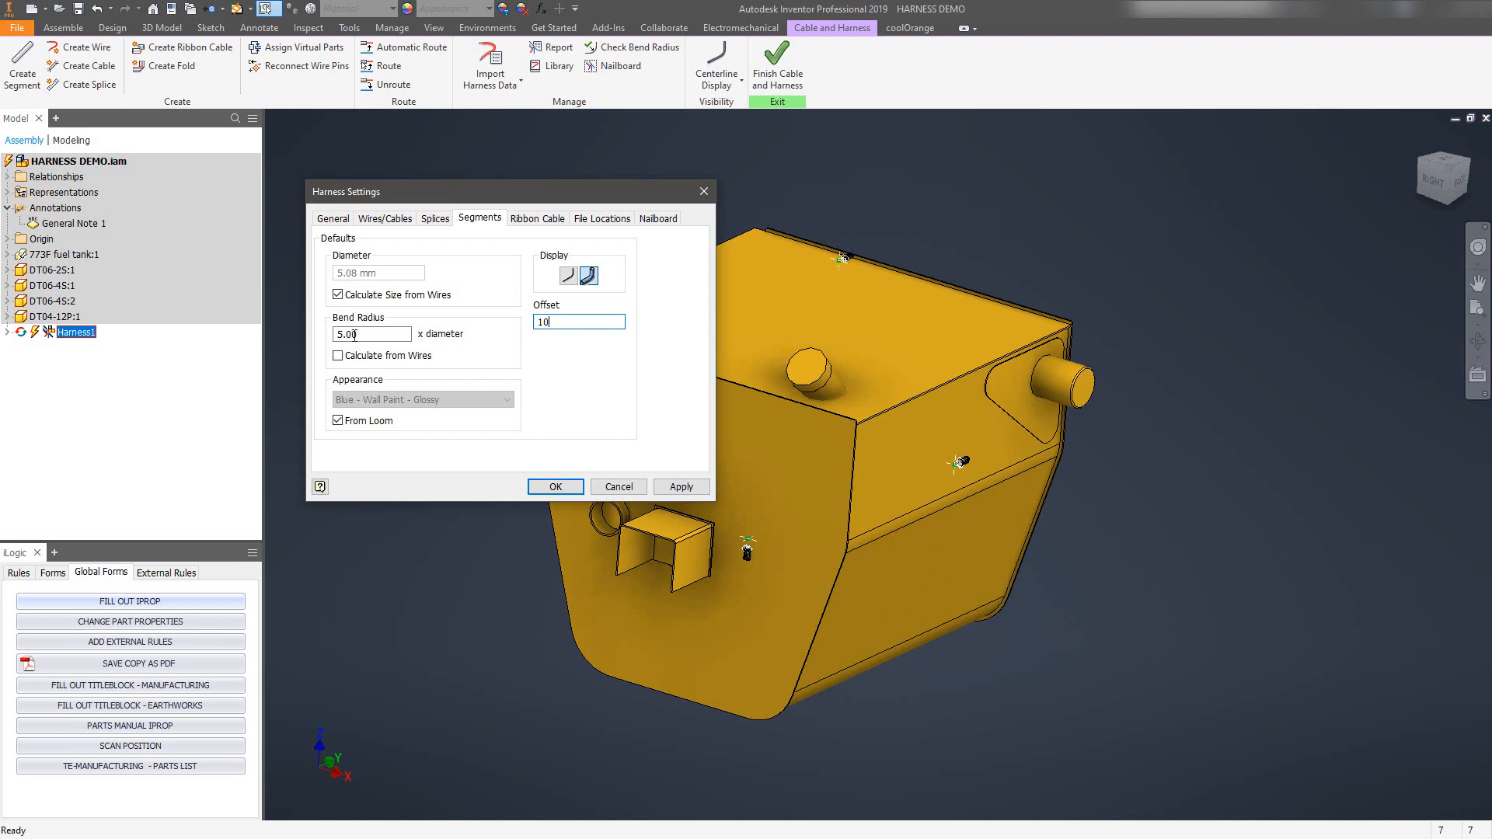
Stop taking the segment appearance from the loom and set it to Violet
click(338, 422)
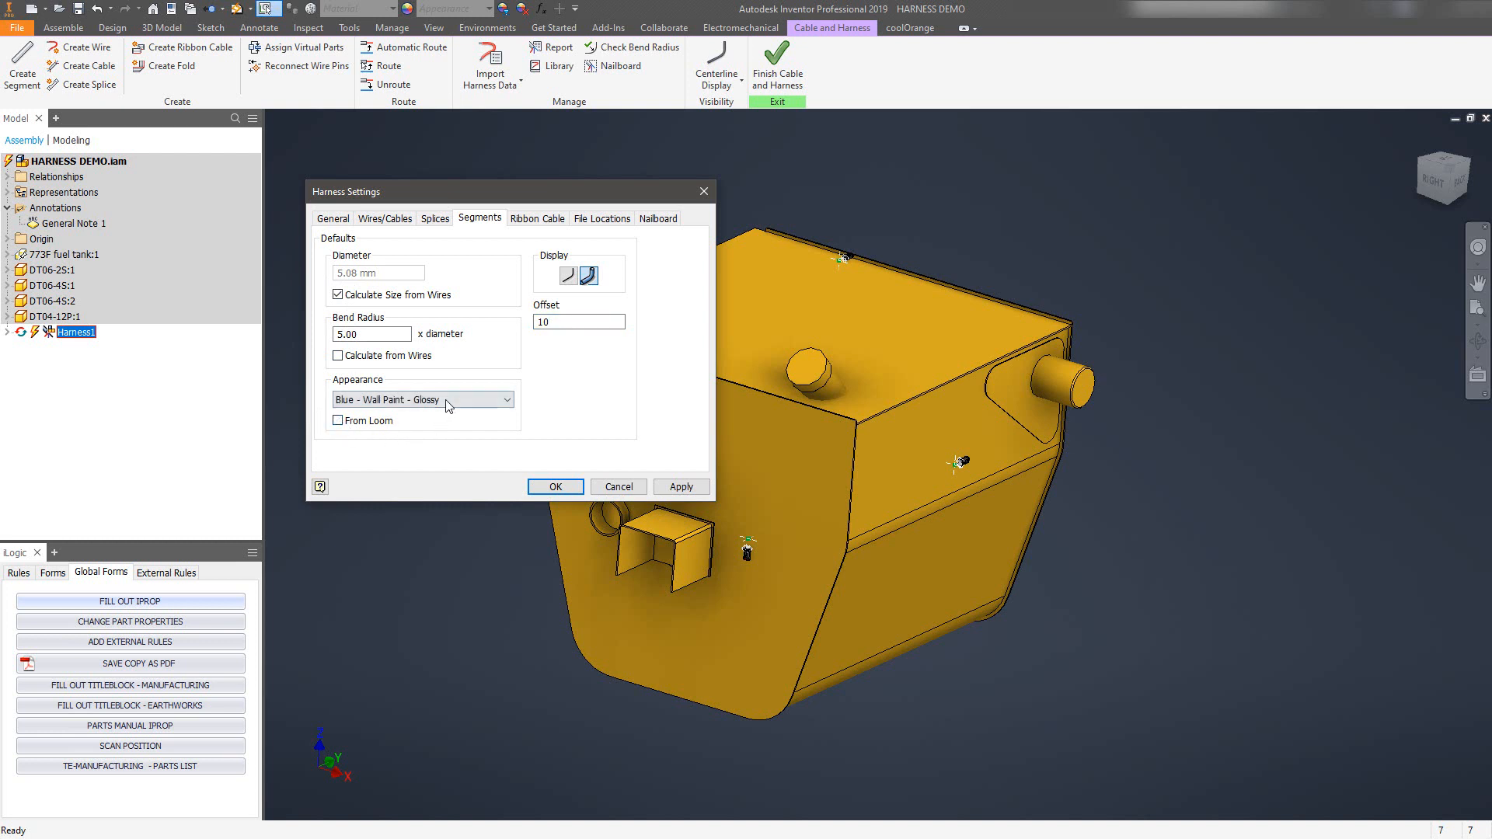
click(448, 406)
scroll(426, 654, down, 3)
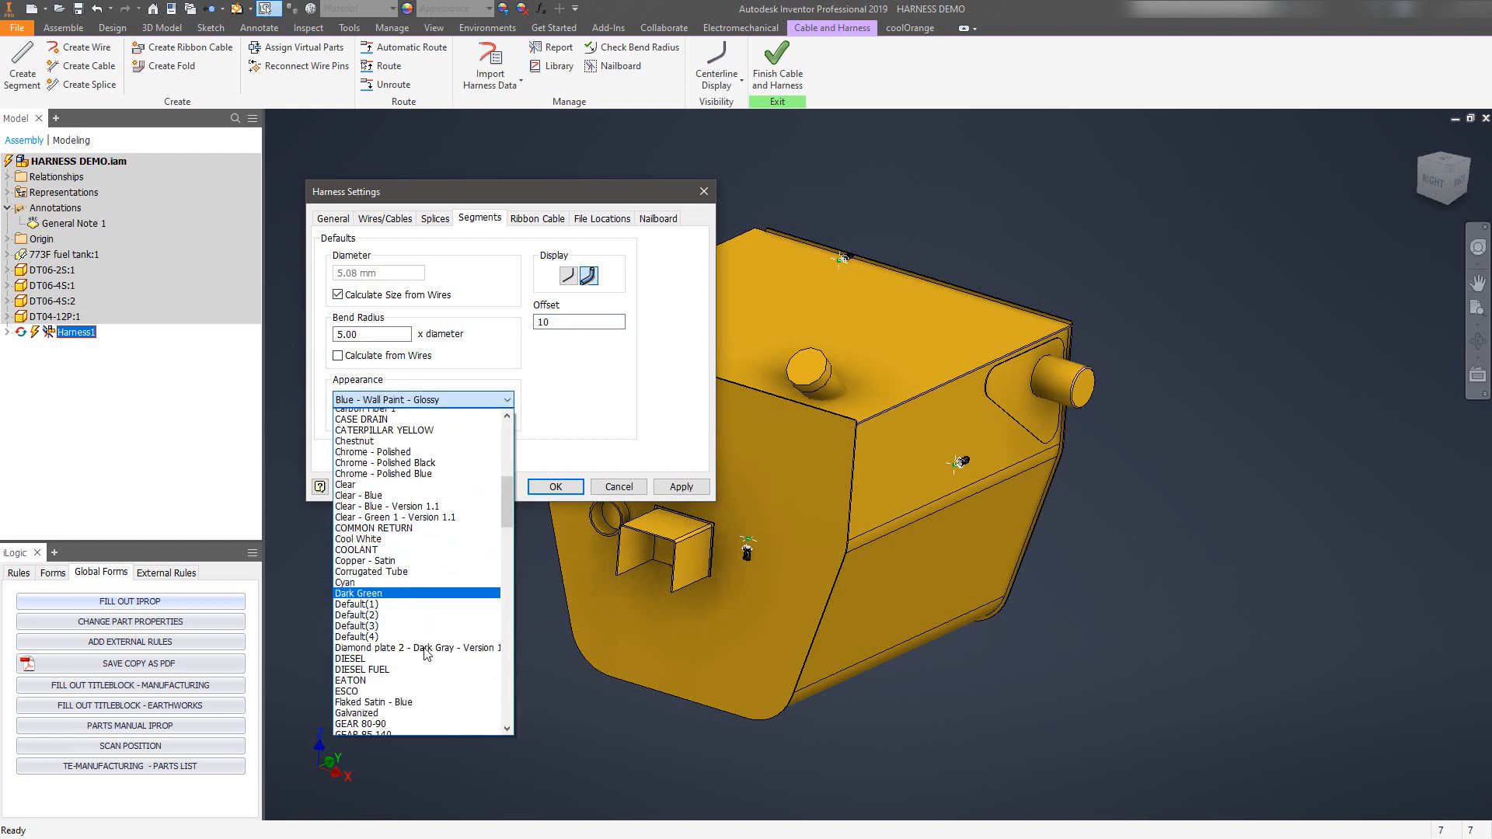
scroll(426, 654, down, 6)
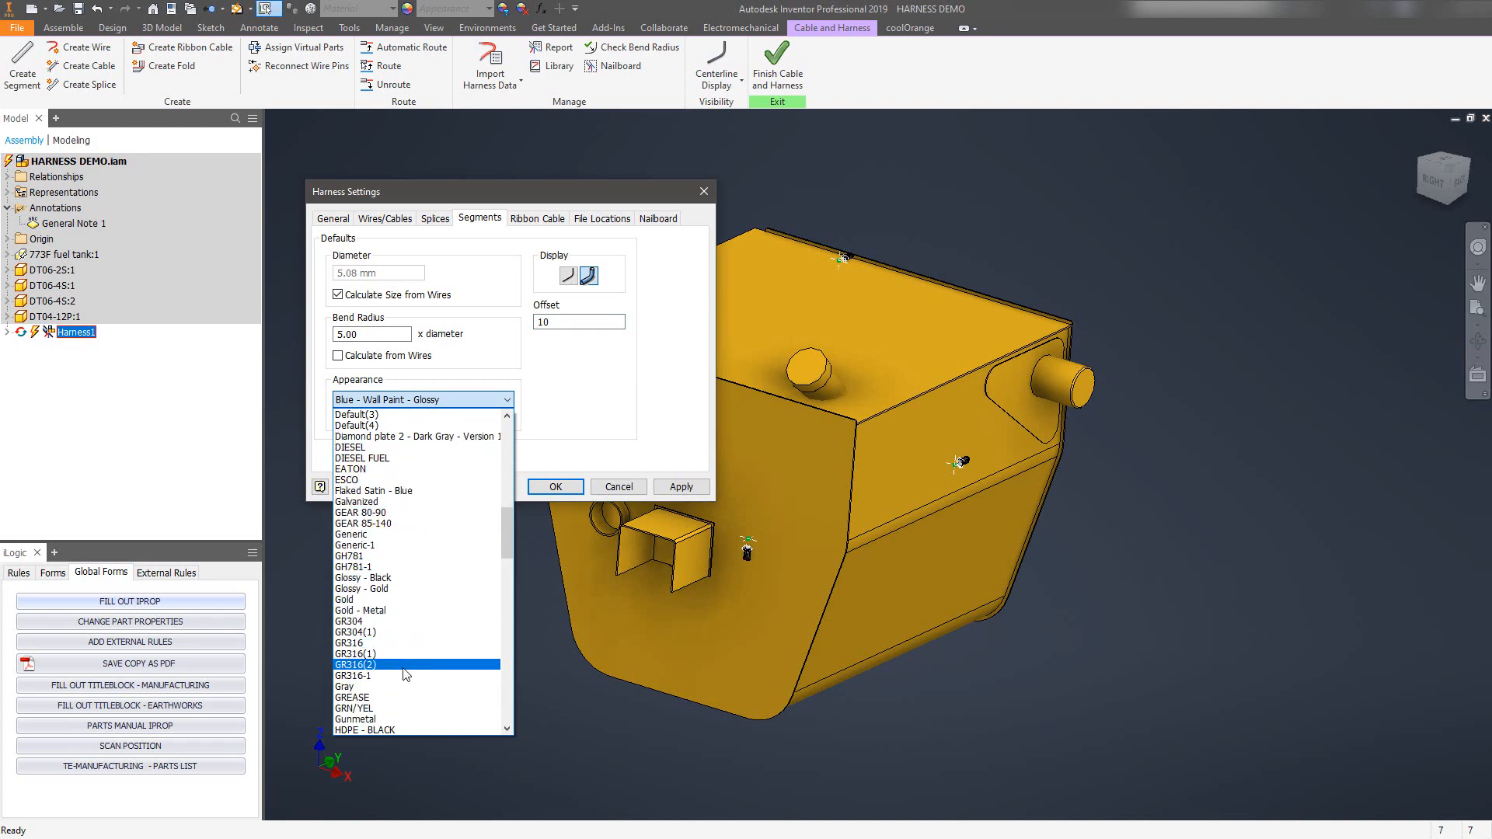
scroll(497, 544, up, 6)
drag(507, 519, 510, 702)
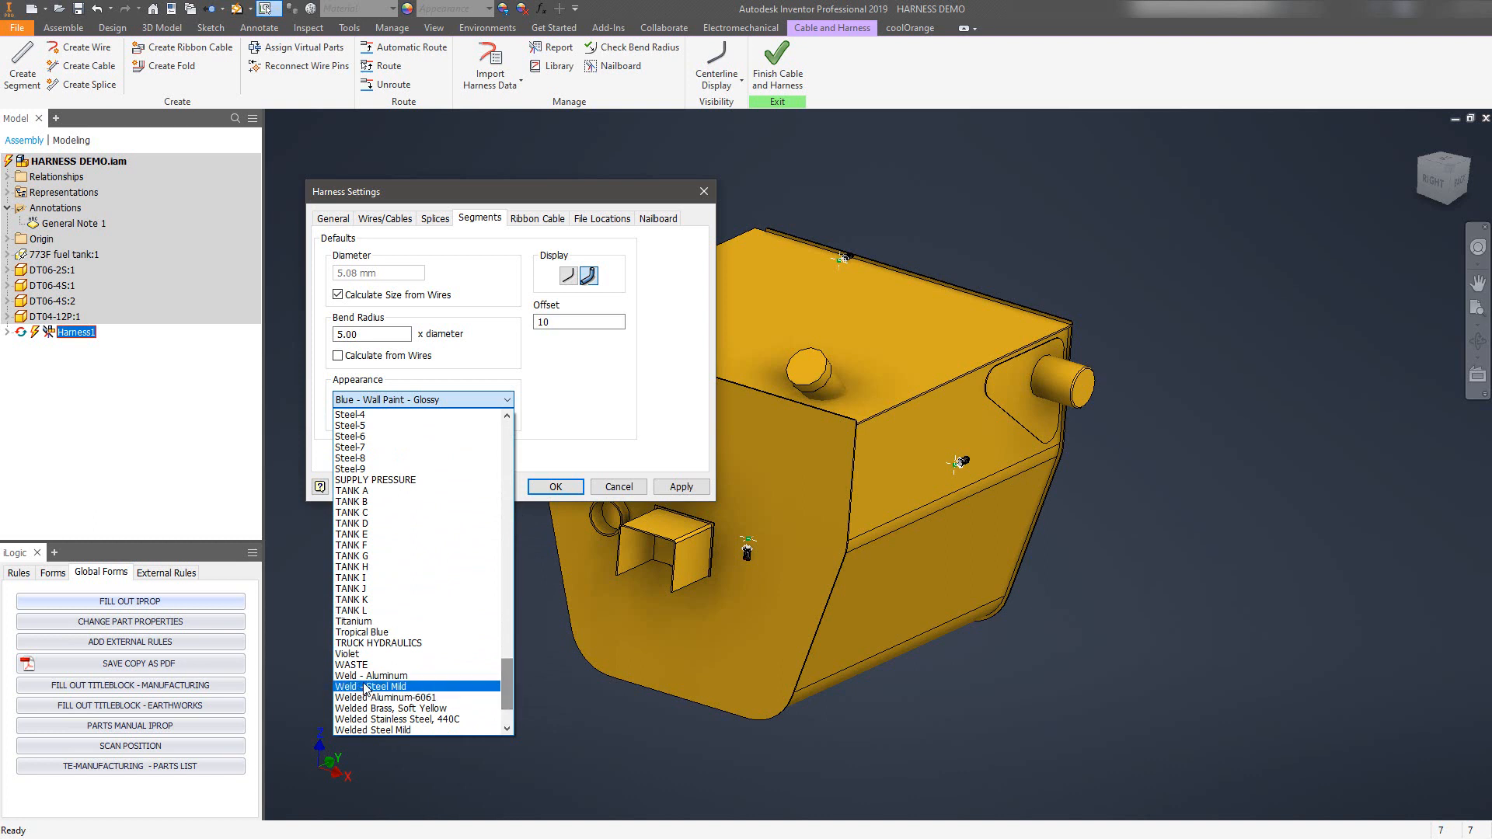
click(347, 655)
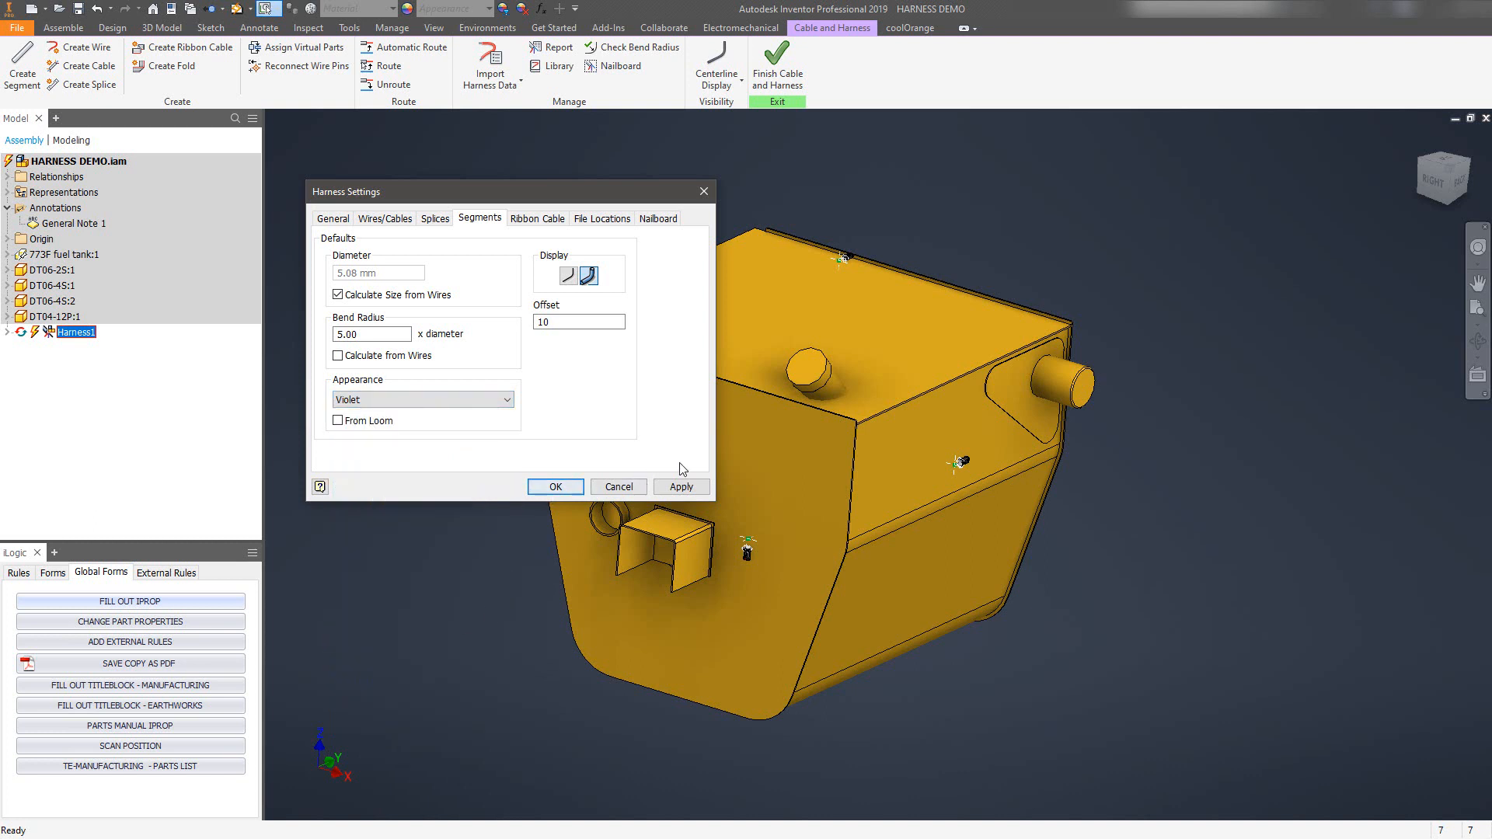
Stop using the project's design data location and select Cable&HarnessTELibrary.iwl from the WIRING SETTINGS folder as the Cable & Harness library
click(544, 220)
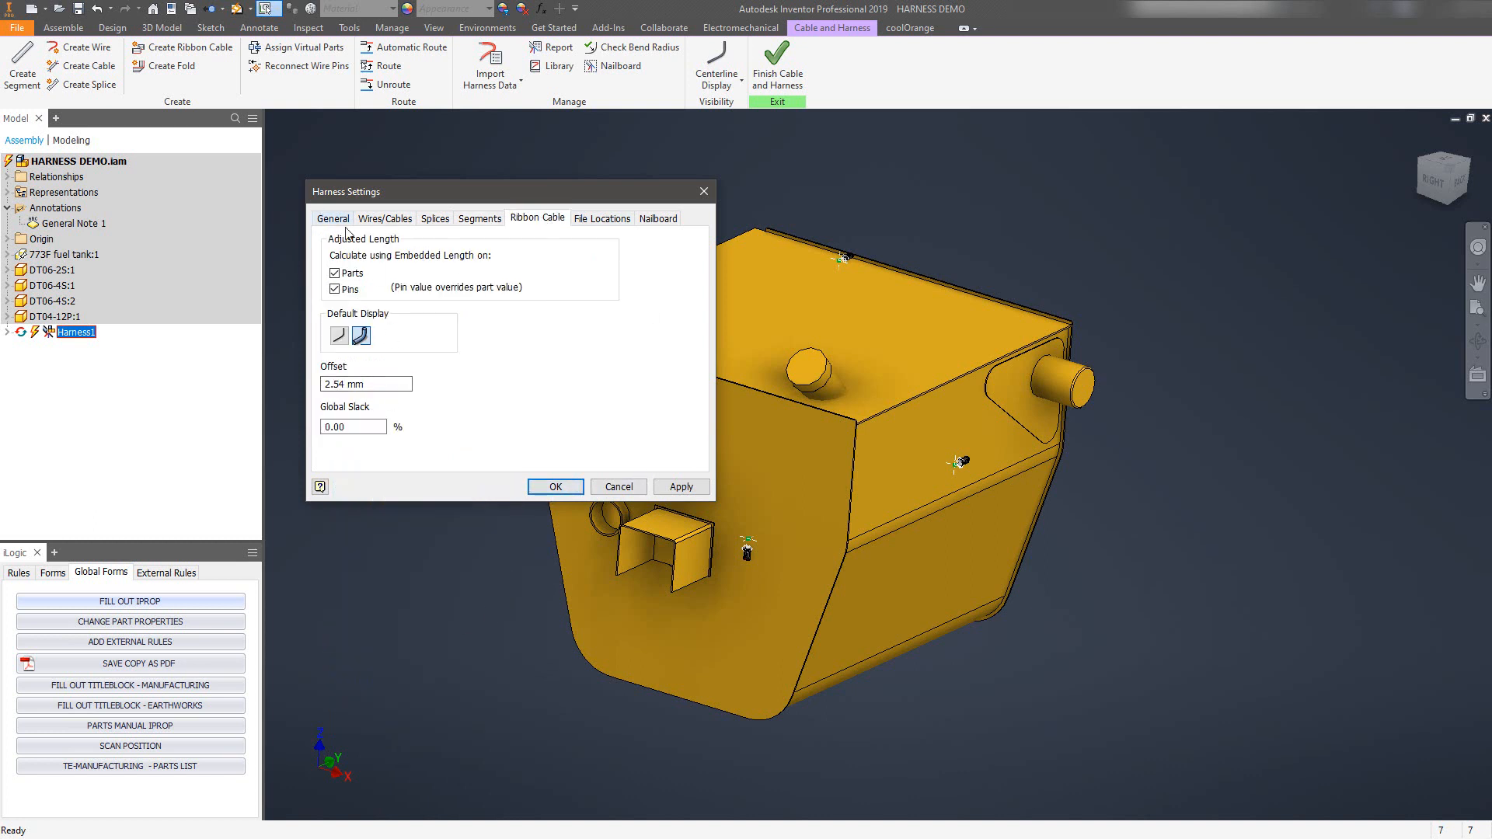
click(603, 221)
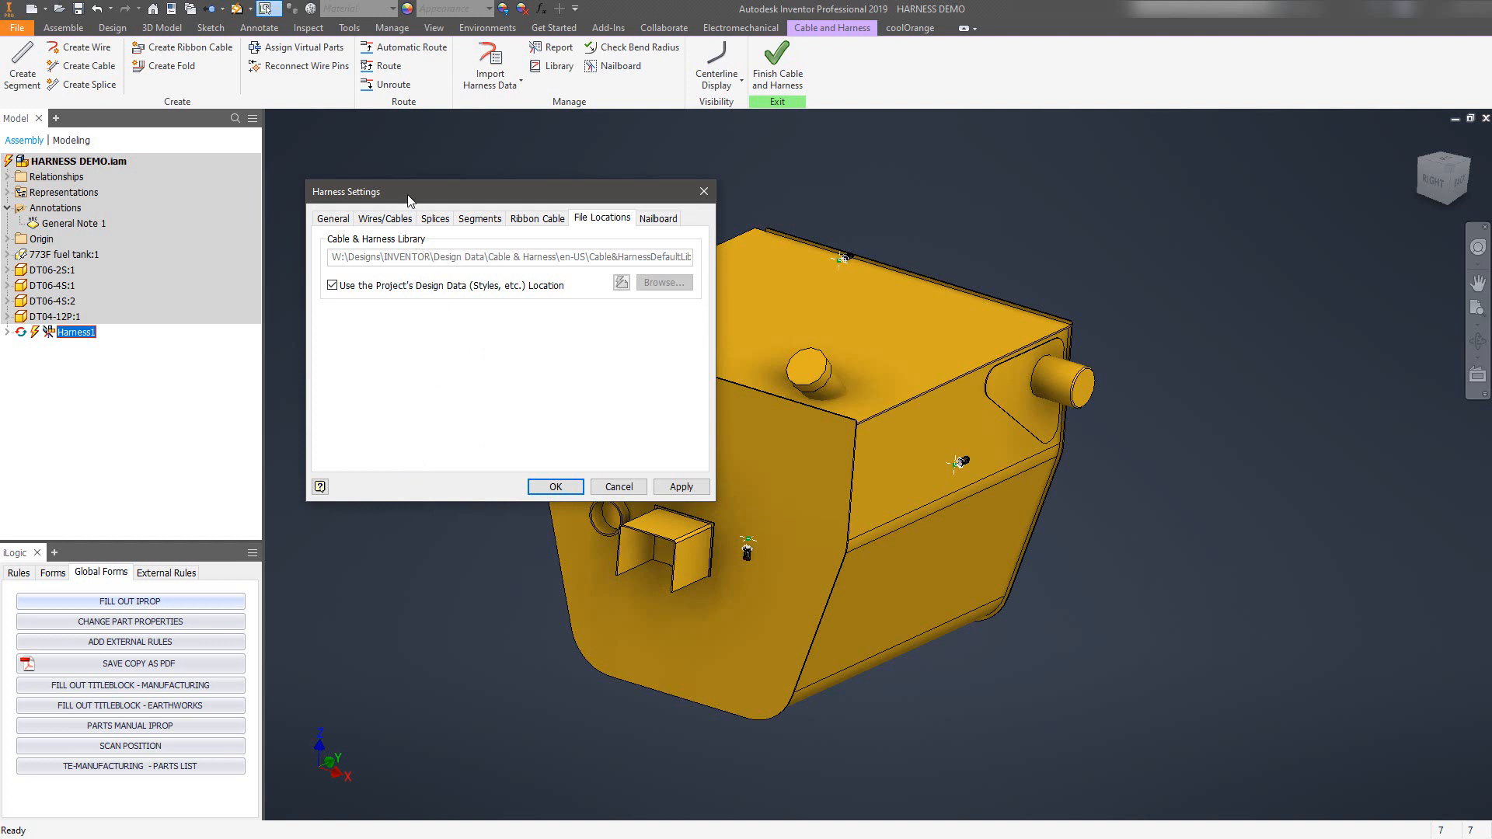
drag(408, 201, 389, 159)
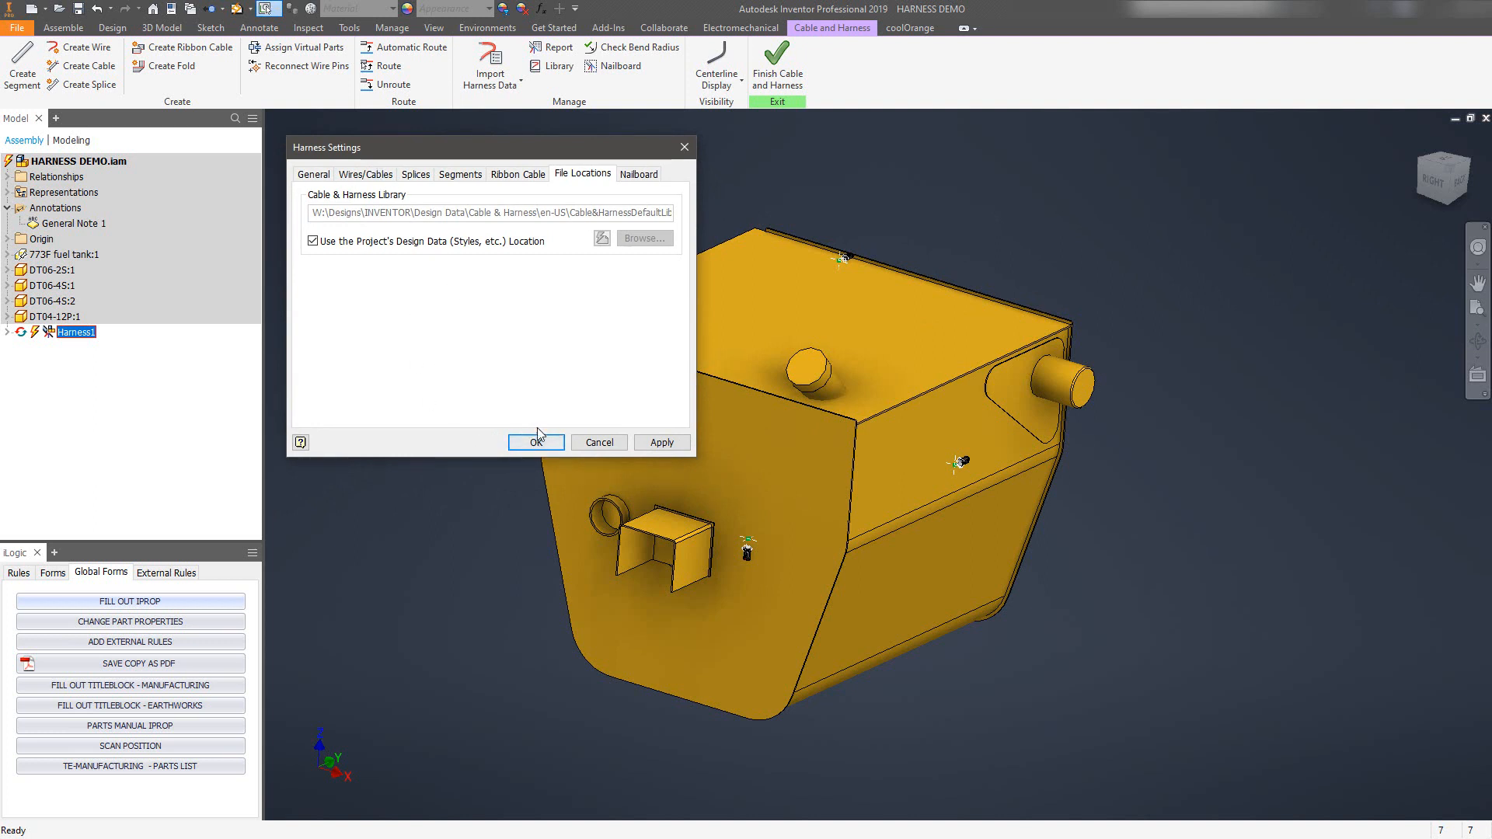
click(313, 242)
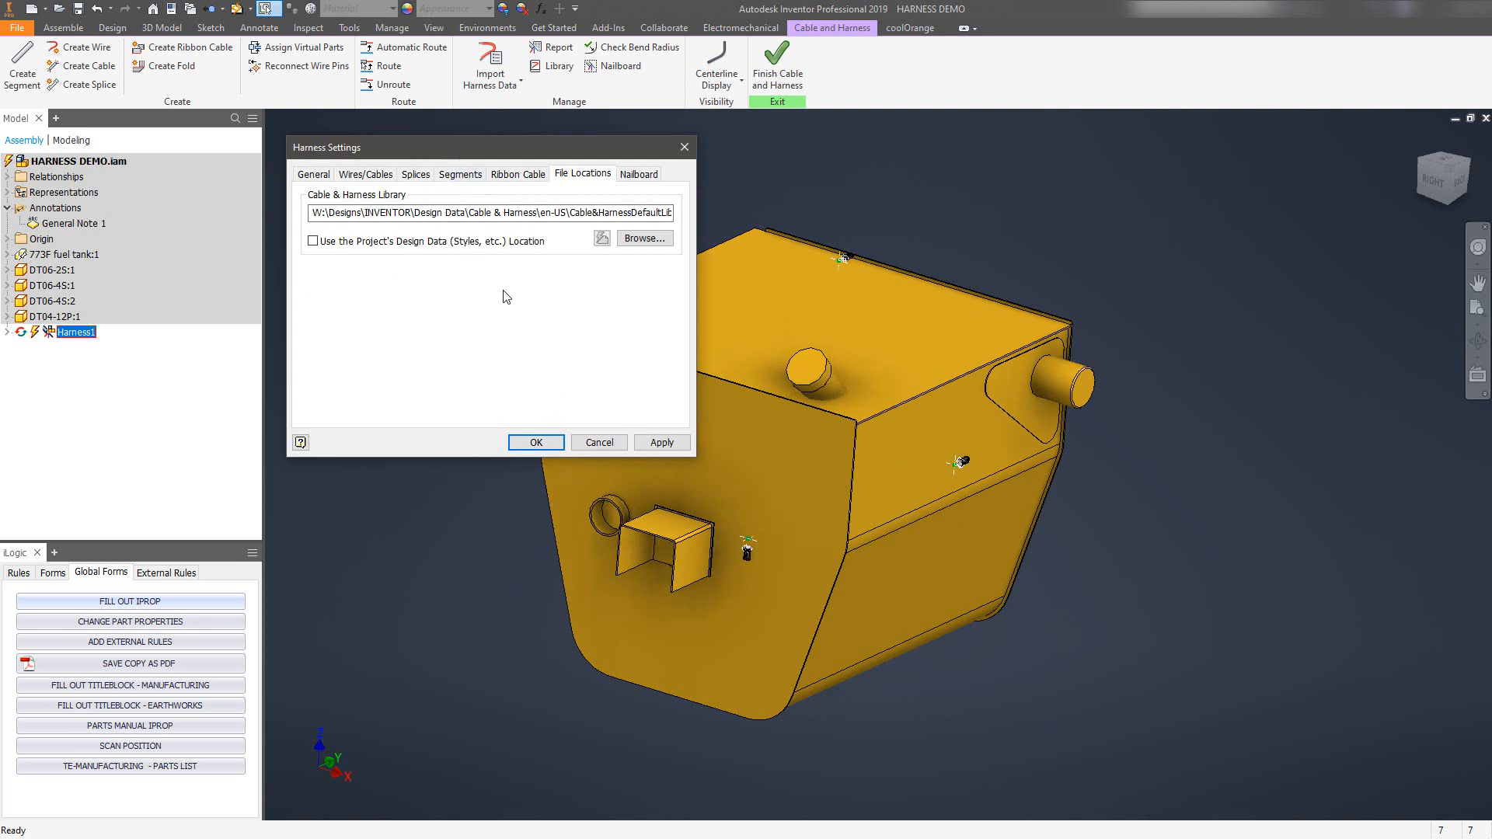
click(642, 241)
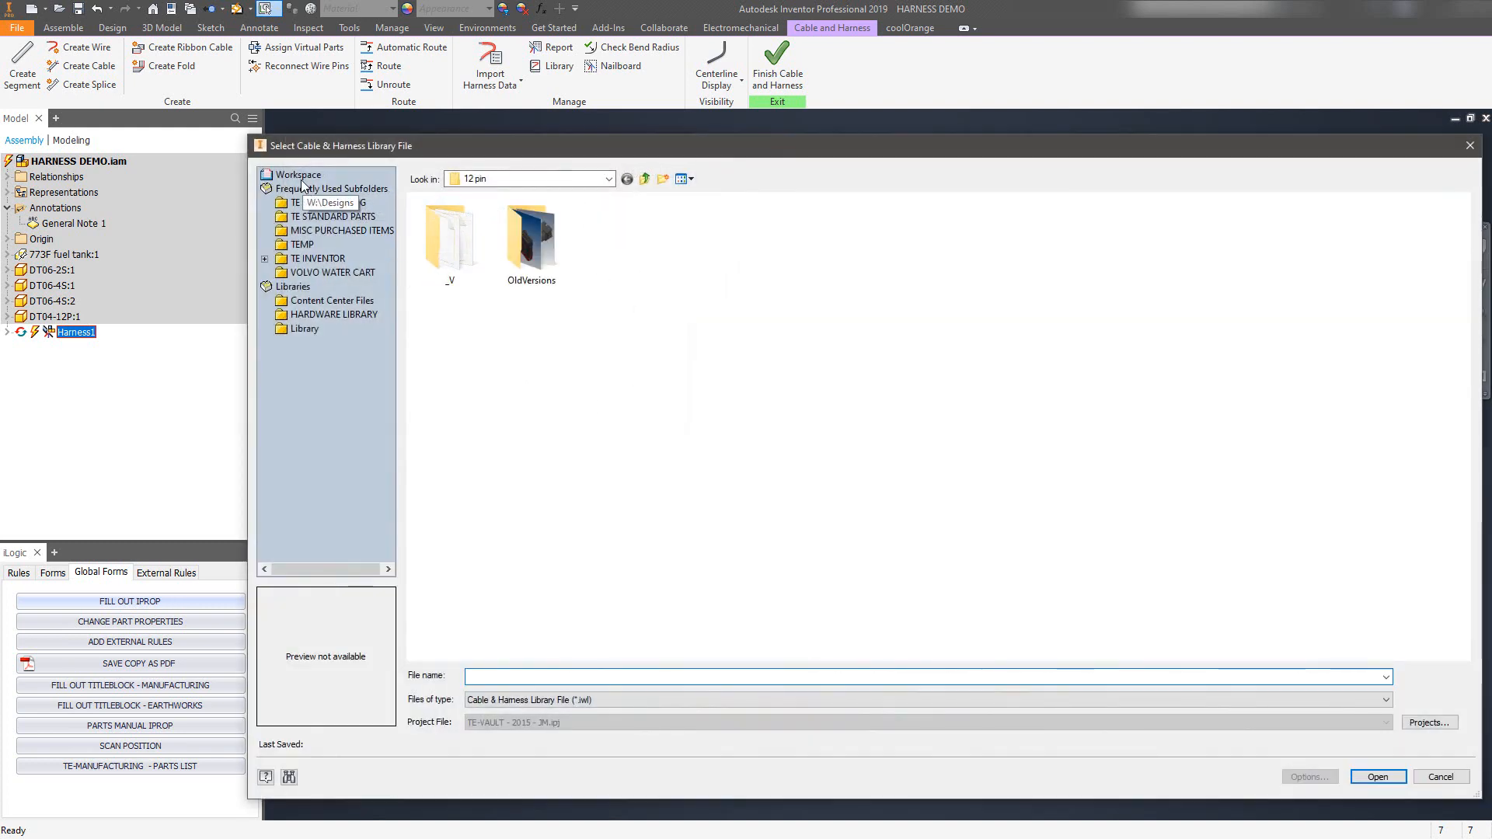
click(301, 178)
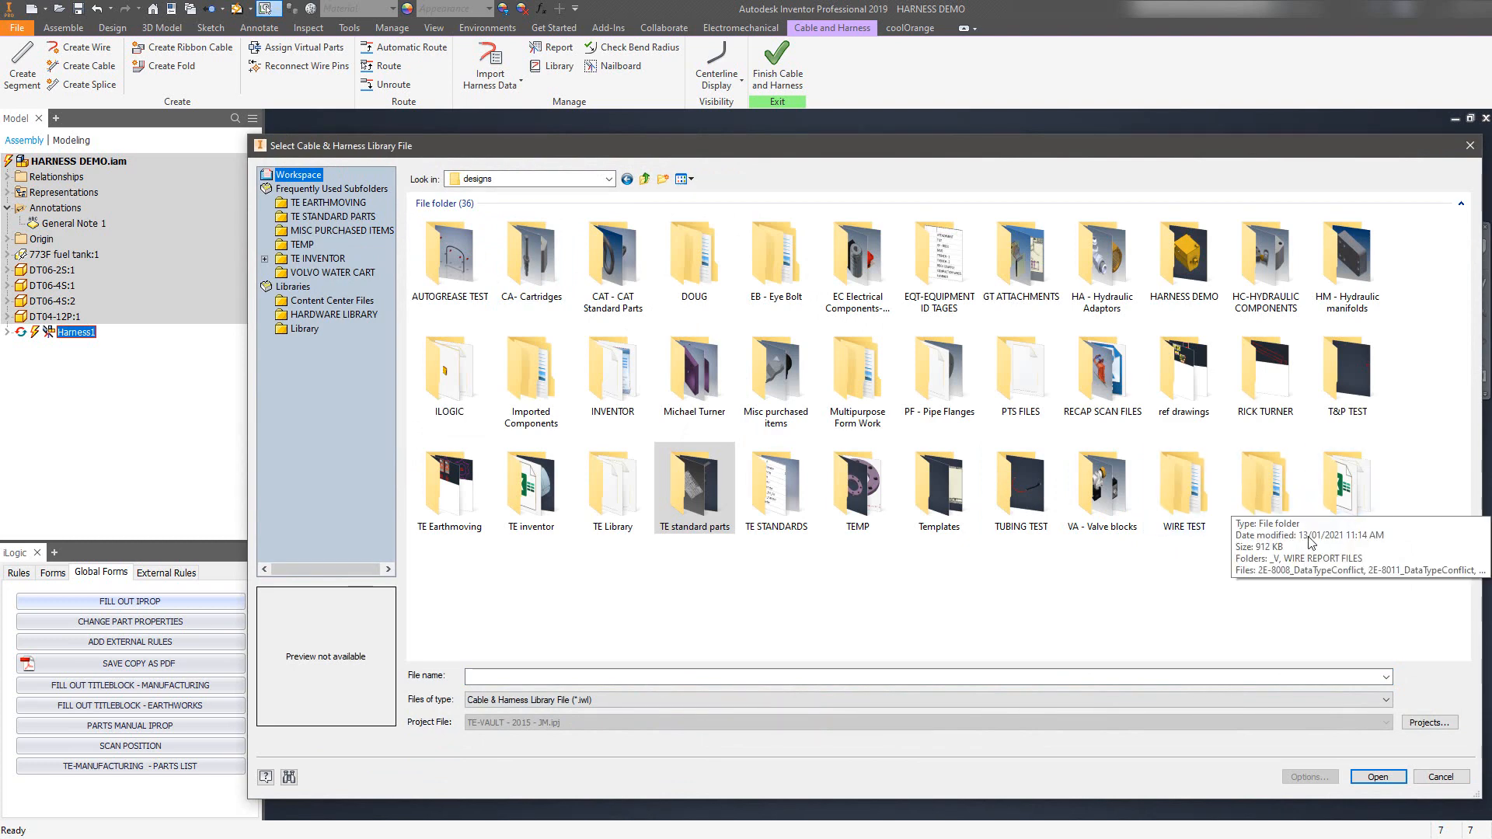
double_click(1347, 500)
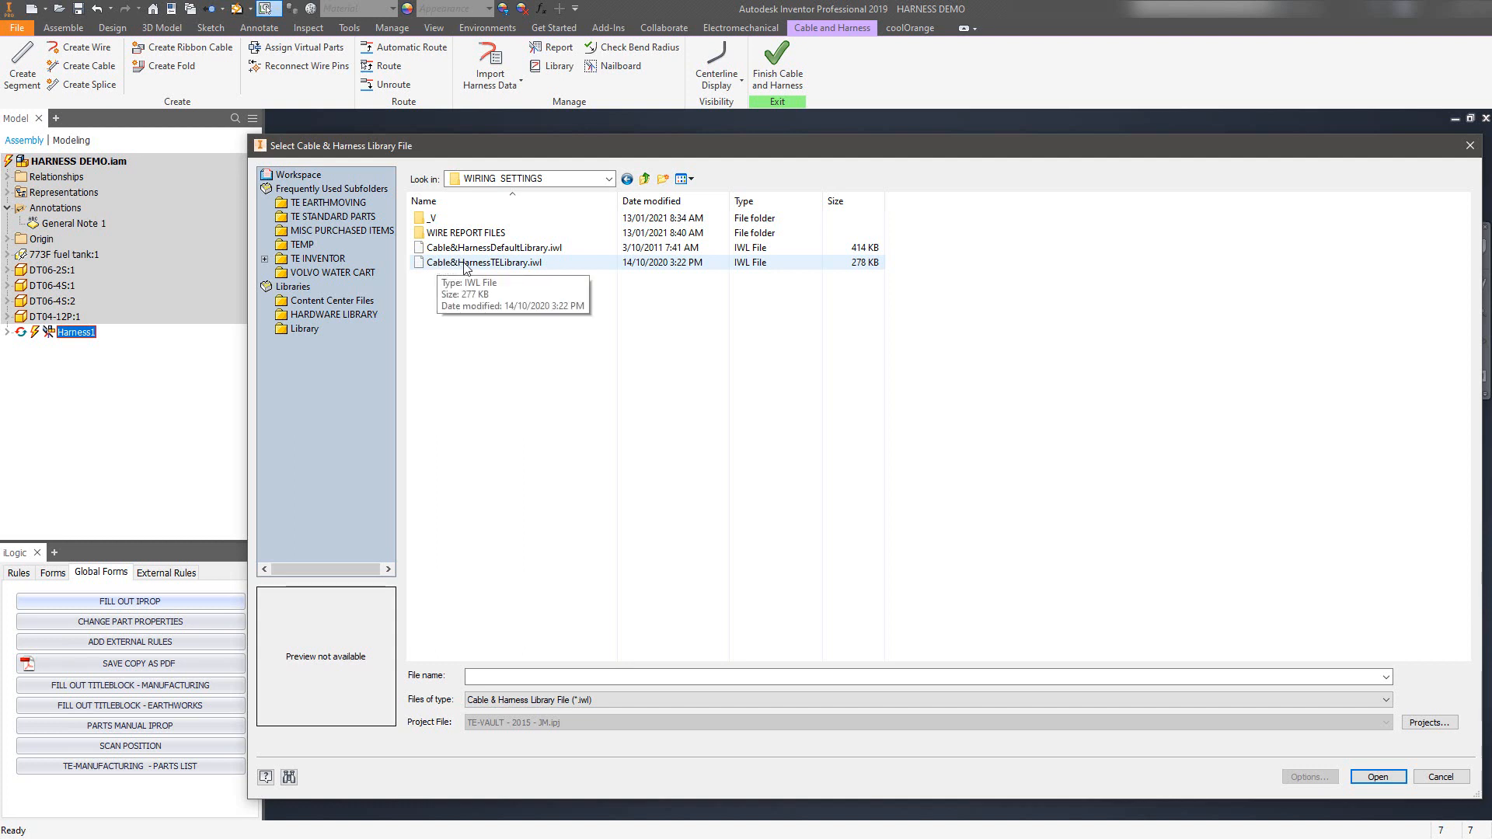
click(497, 264)
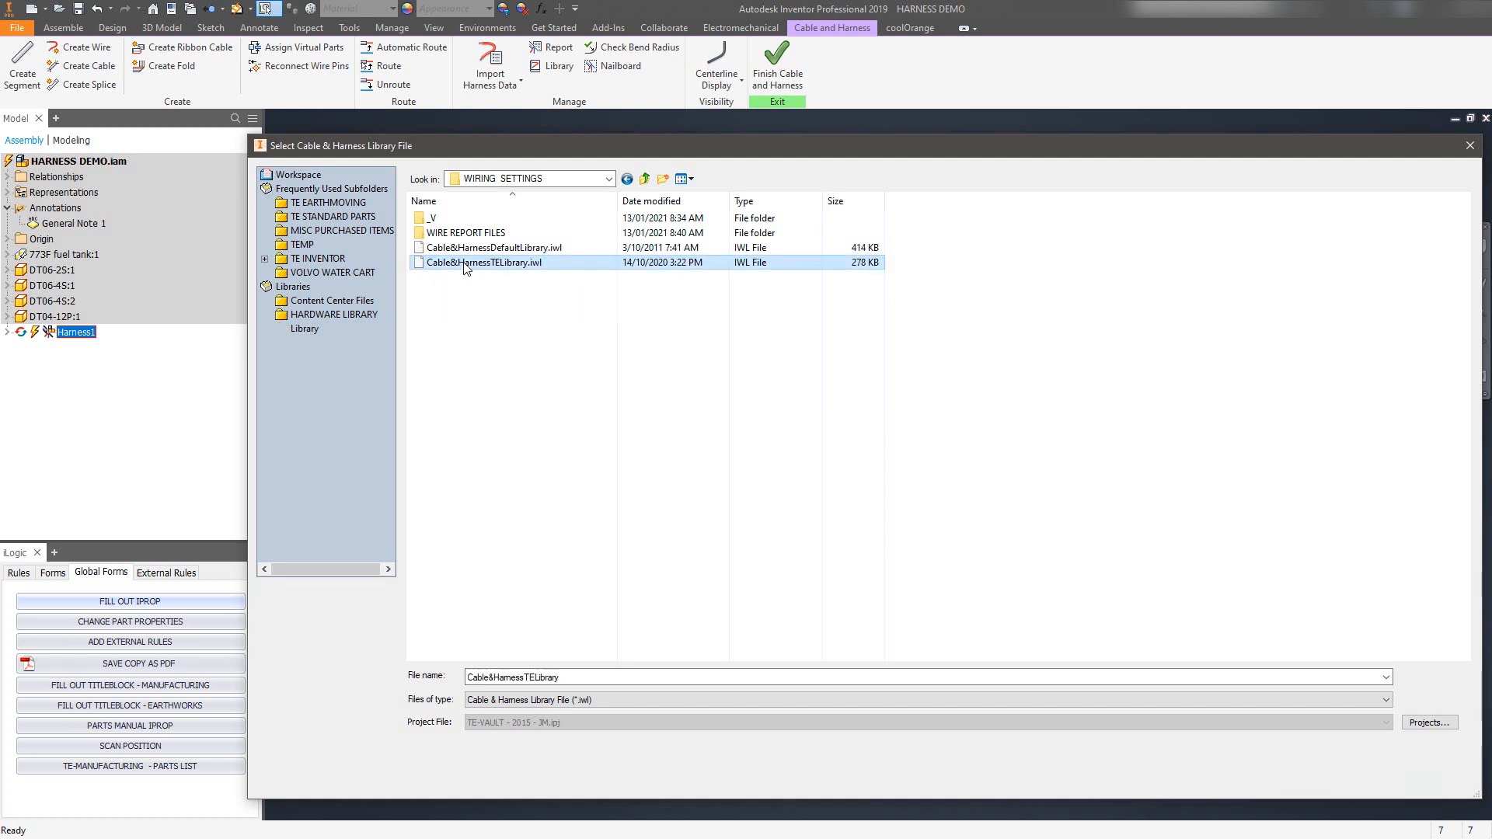
click(1371, 784)
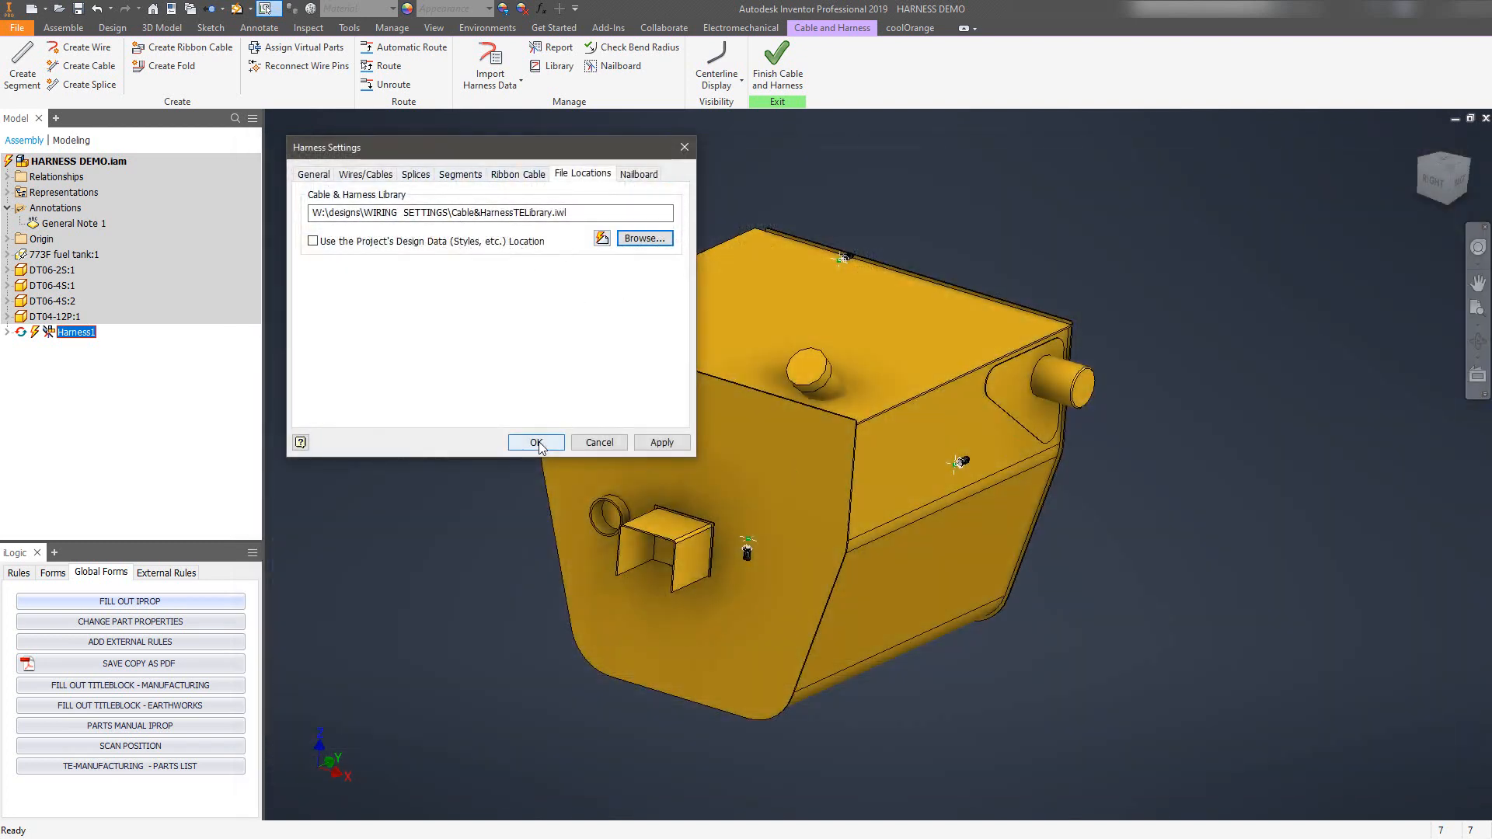
click(593, 443)
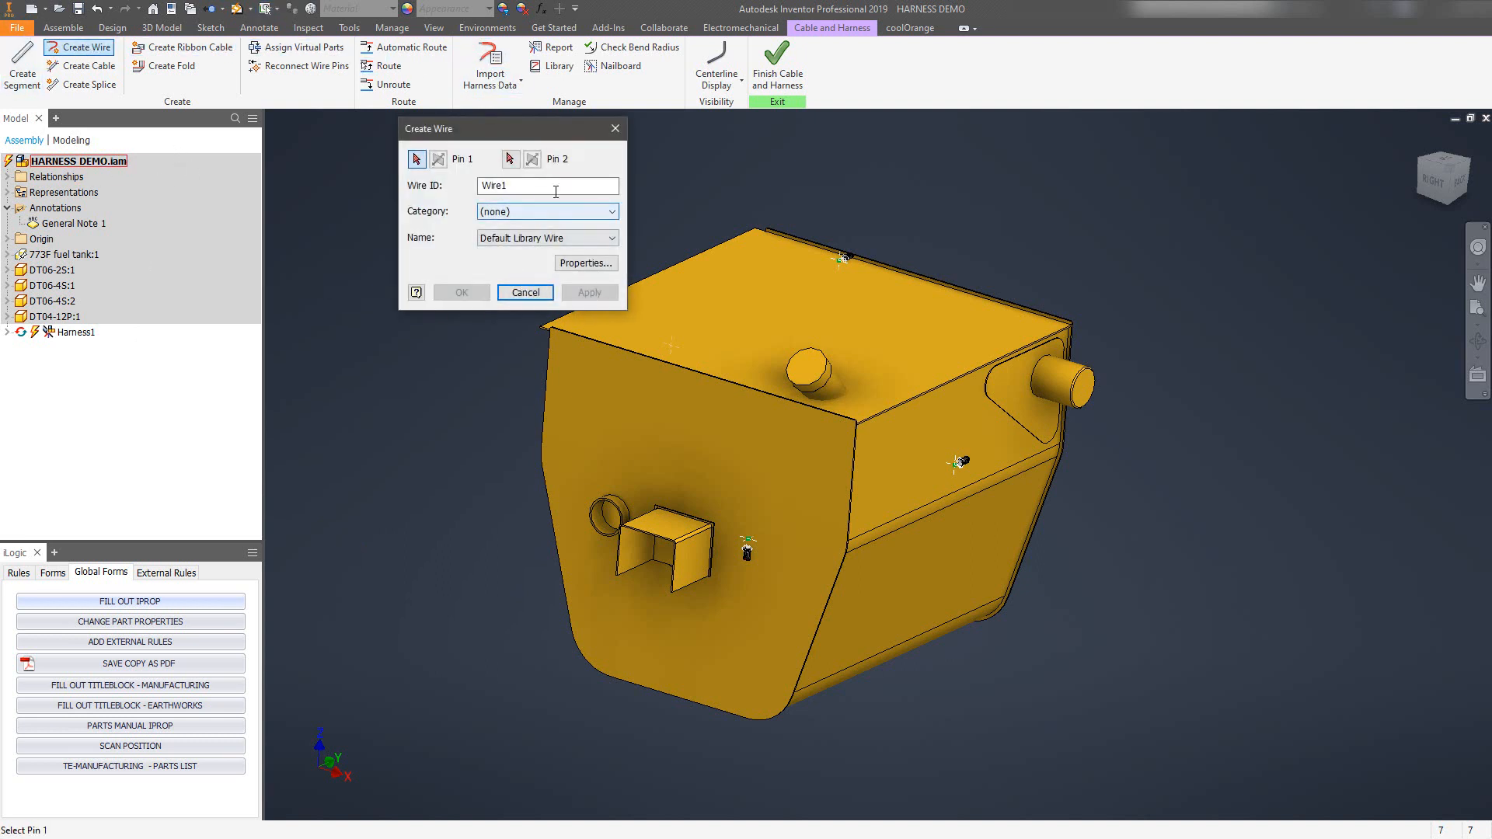
Check which library wires the TE category offers for a new wire, and leave wire creation without making one
click(559, 208)
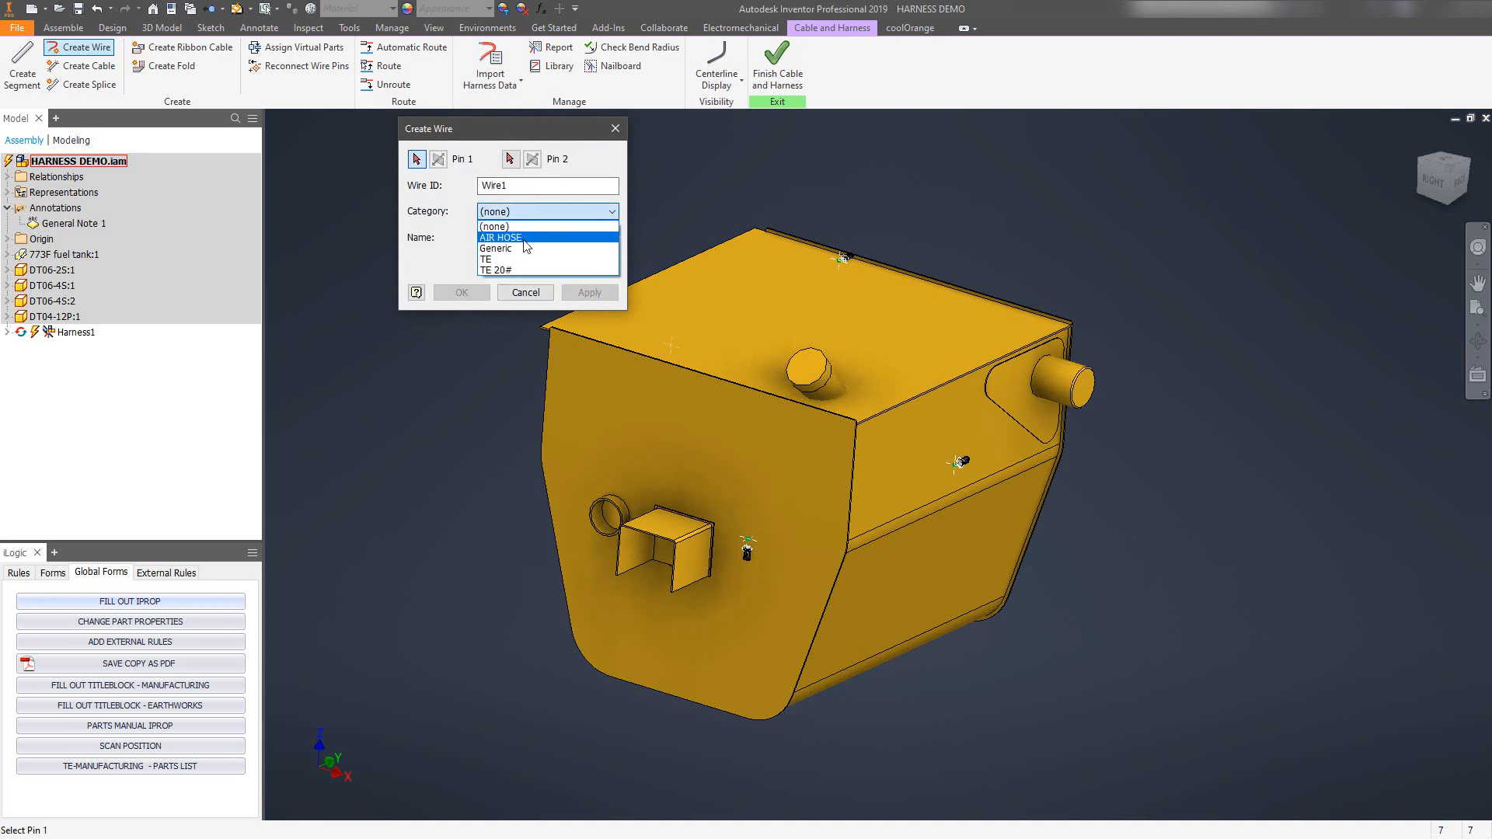
click(504, 261)
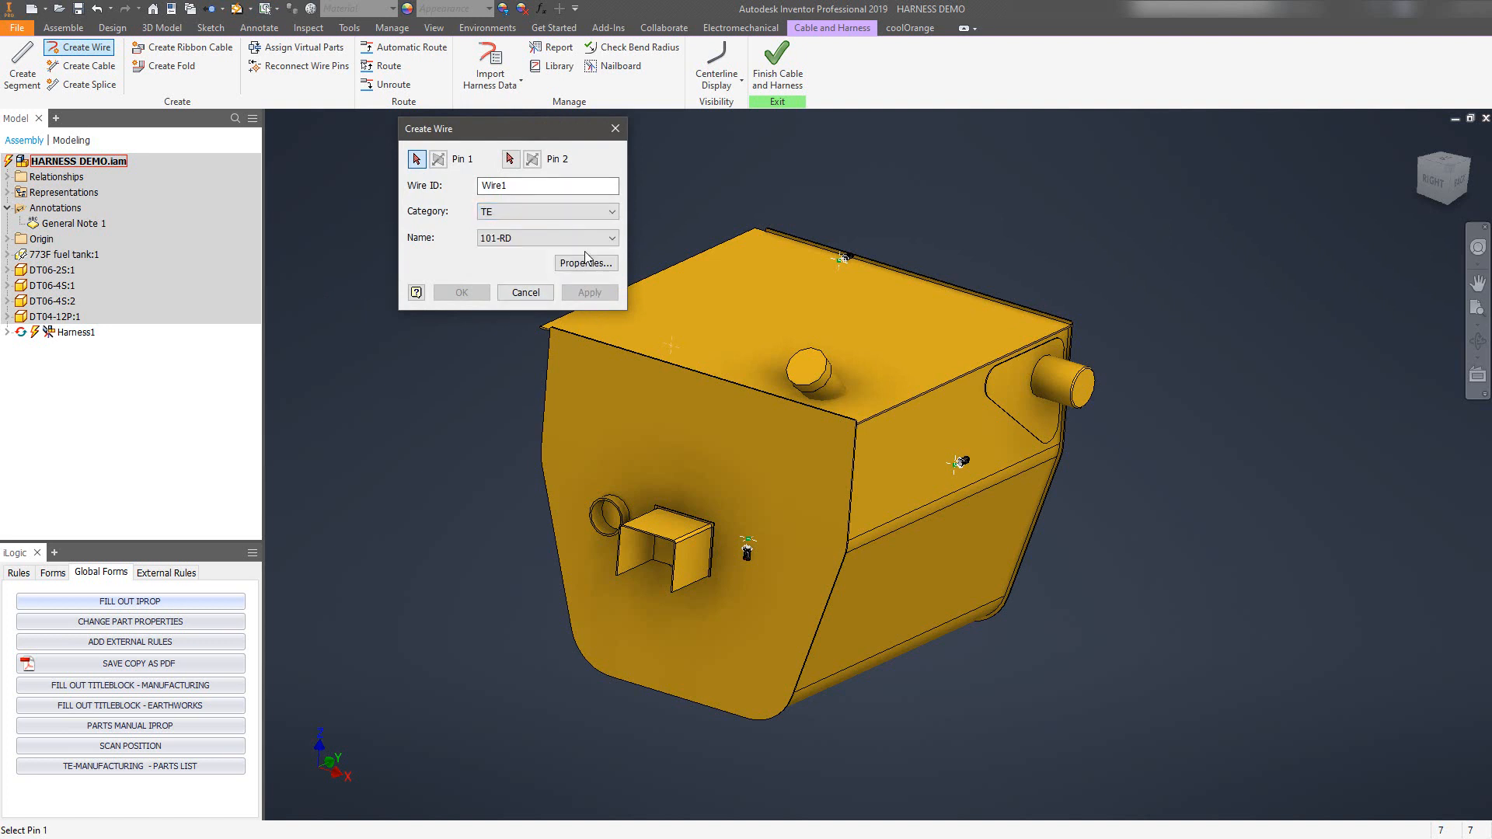
click(555, 235)
drag(613, 275, 612, 360)
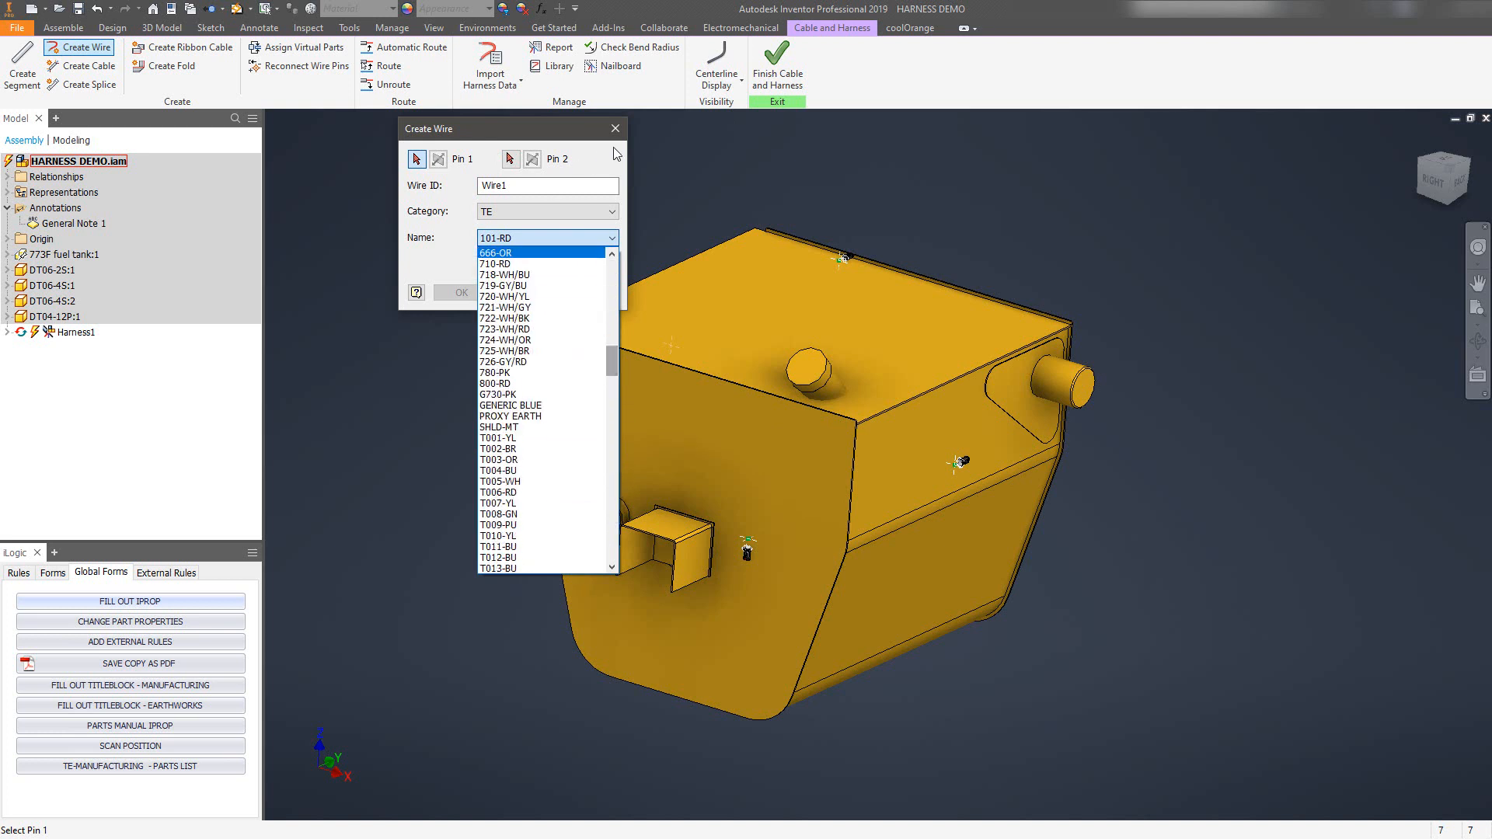
click(627, 126)
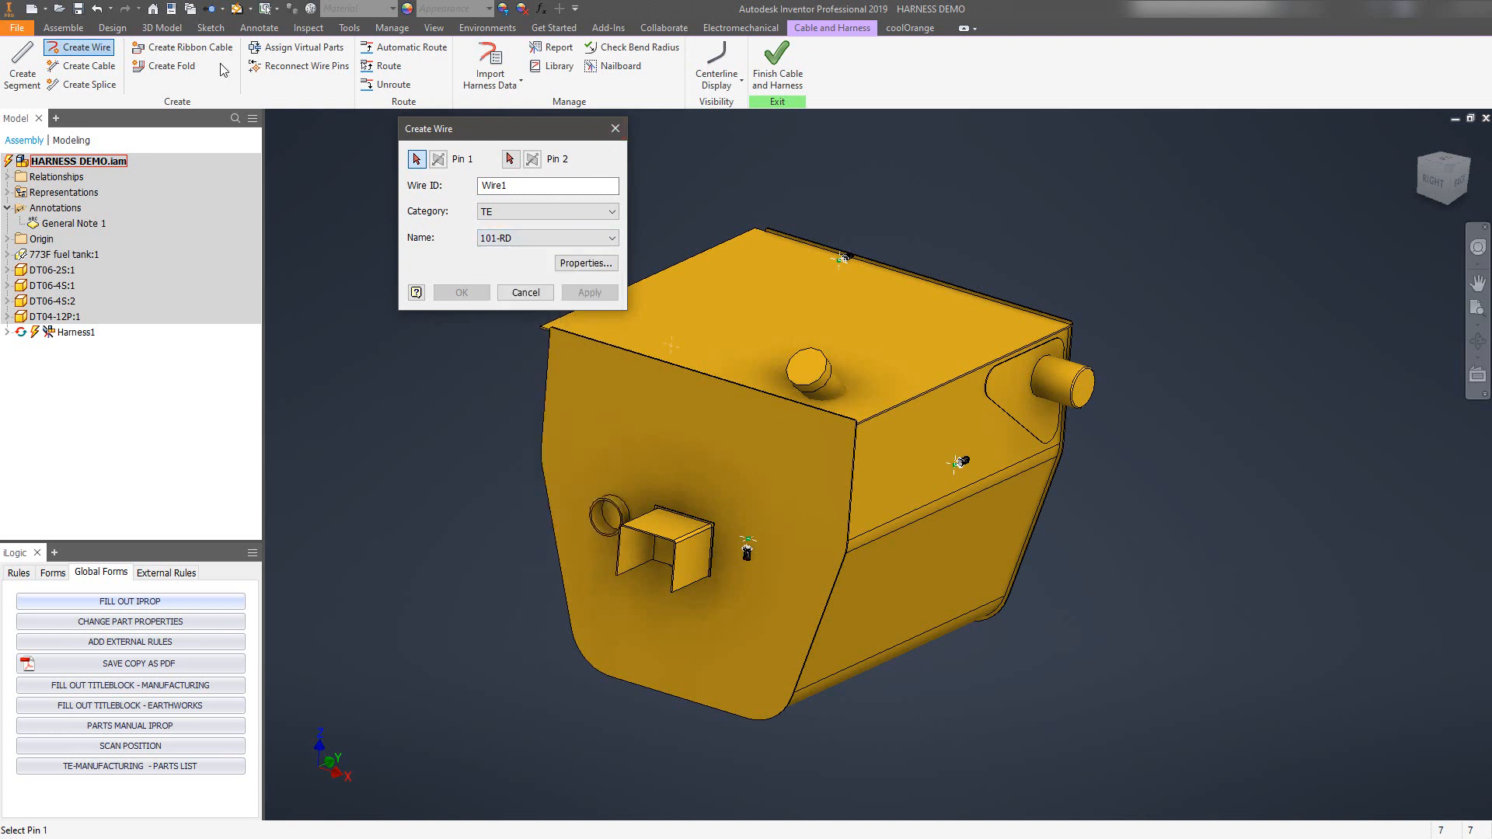
click(615, 129)
Open the Cable & Harness library and make a copy of wire 117-GR in the TE category
click(556, 67)
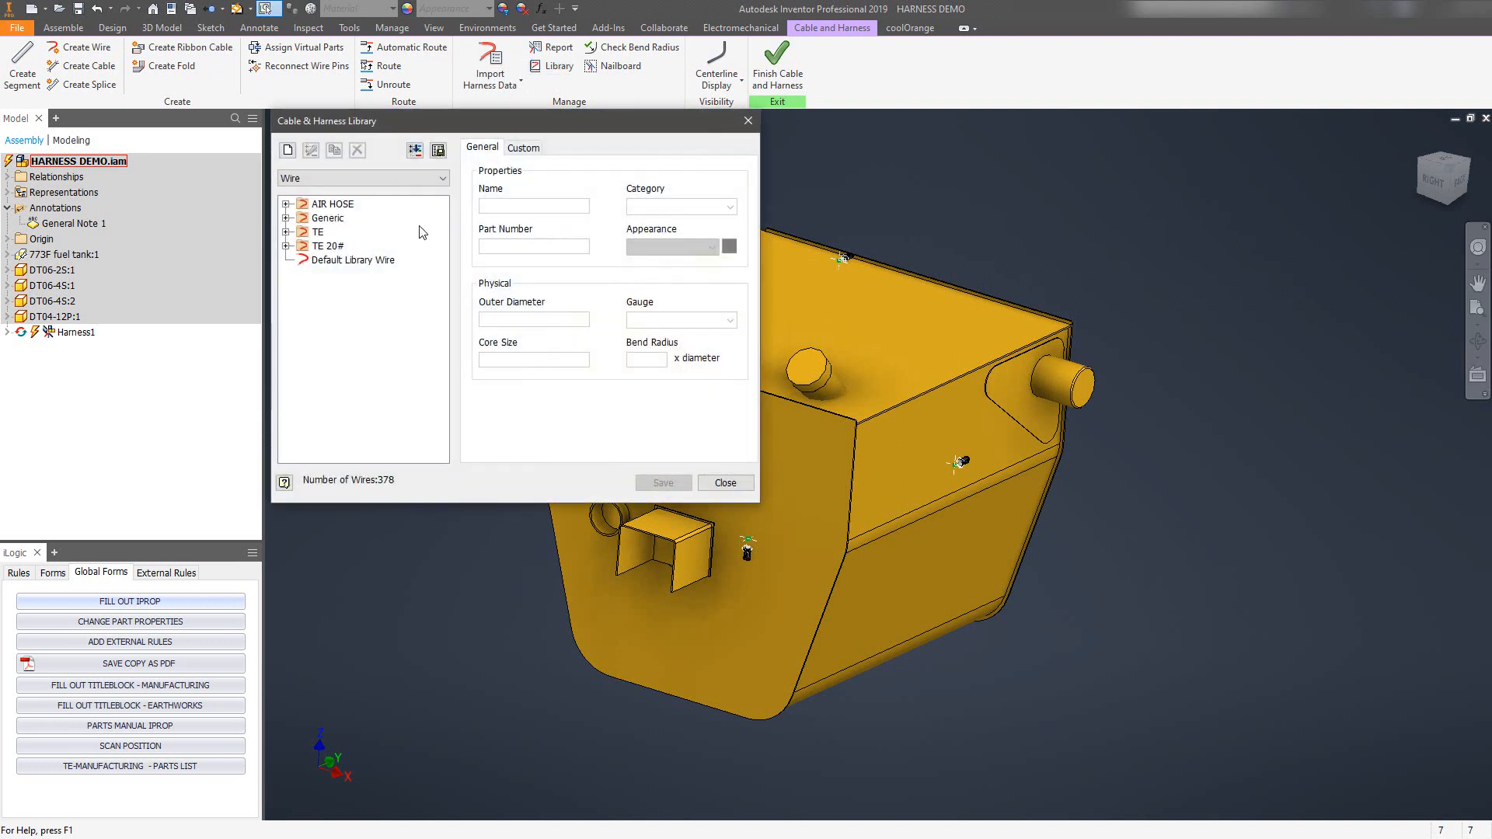
click(286, 231)
click(342, 276)
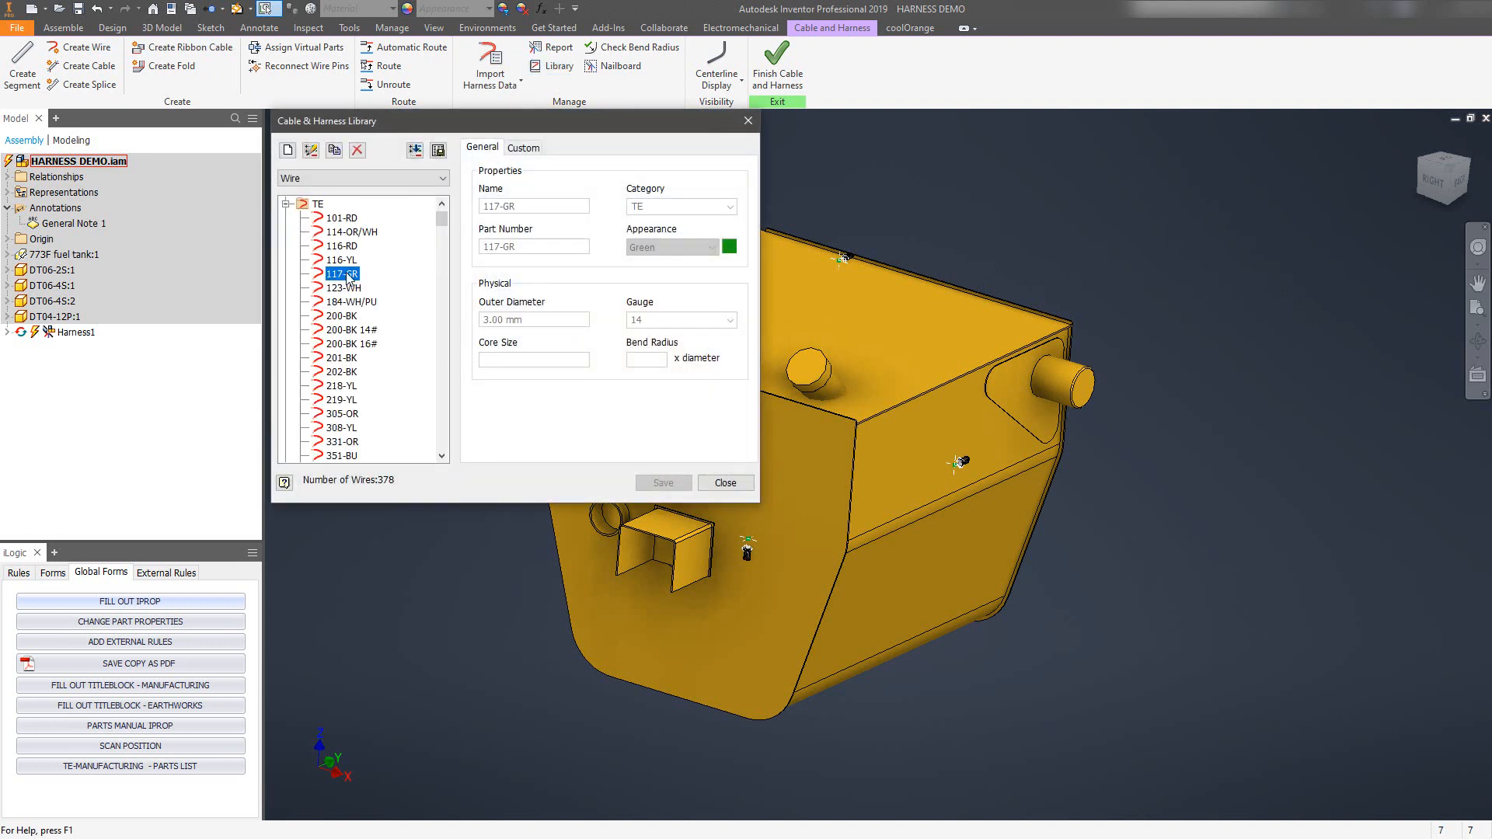
right_click(348, 276)
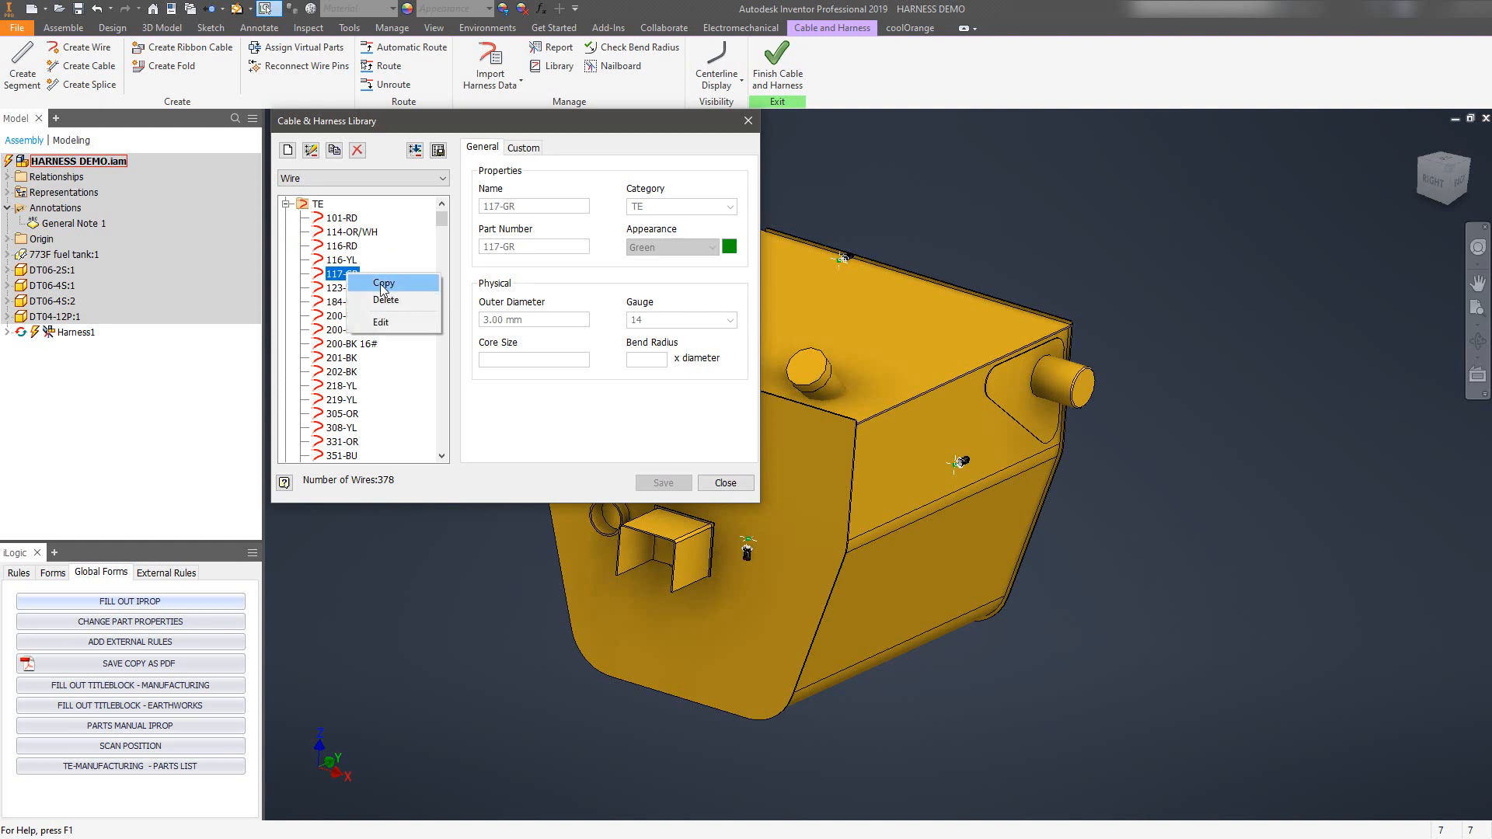
click(383, 286)
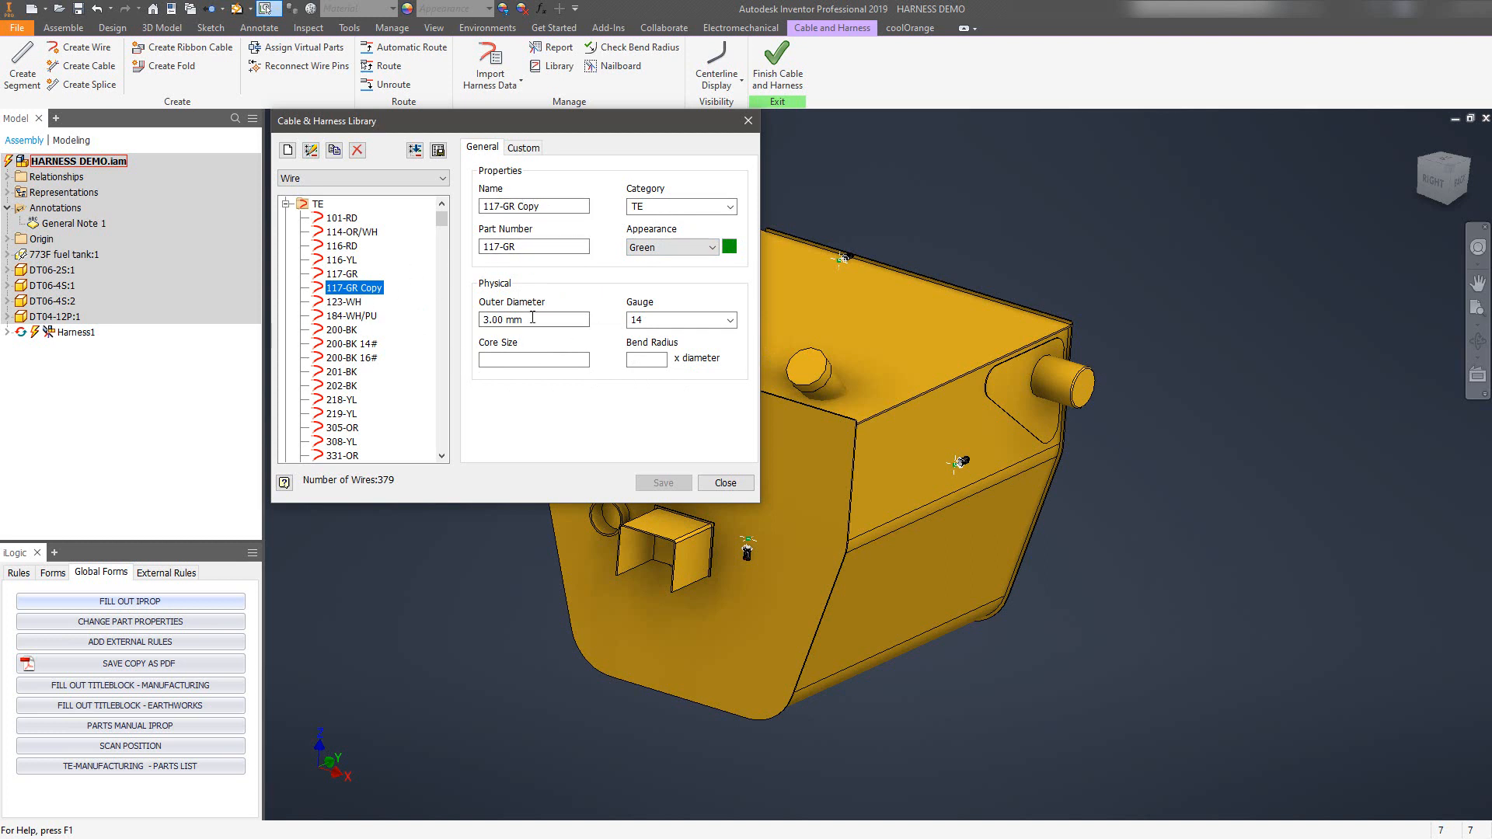
Delete the 117-GR Copy wire from the TE category and close the Cable & Harness library
ctrl+click(343, 303)
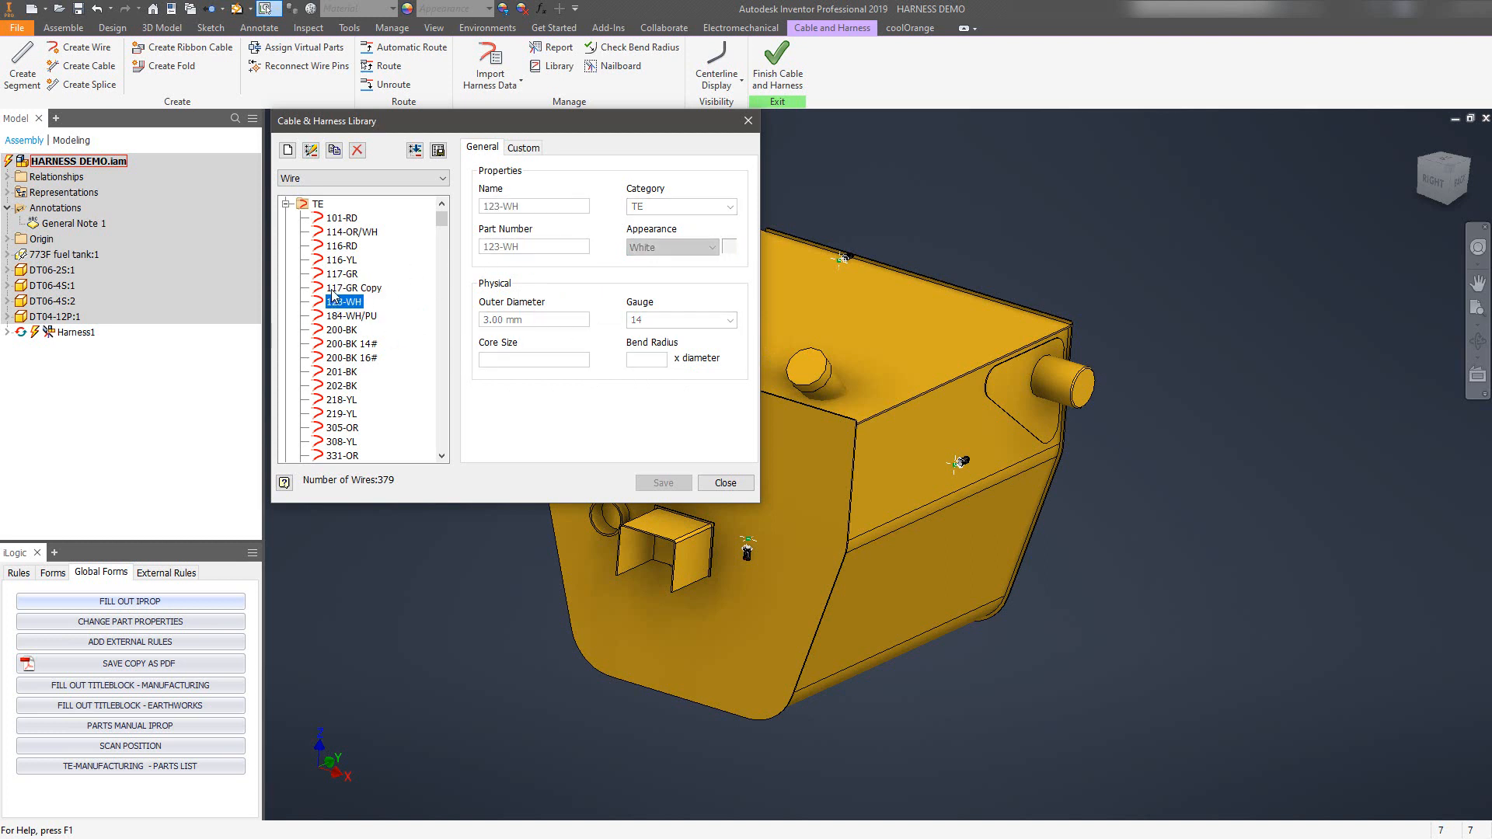
click(332, 290)
click(357, 150)
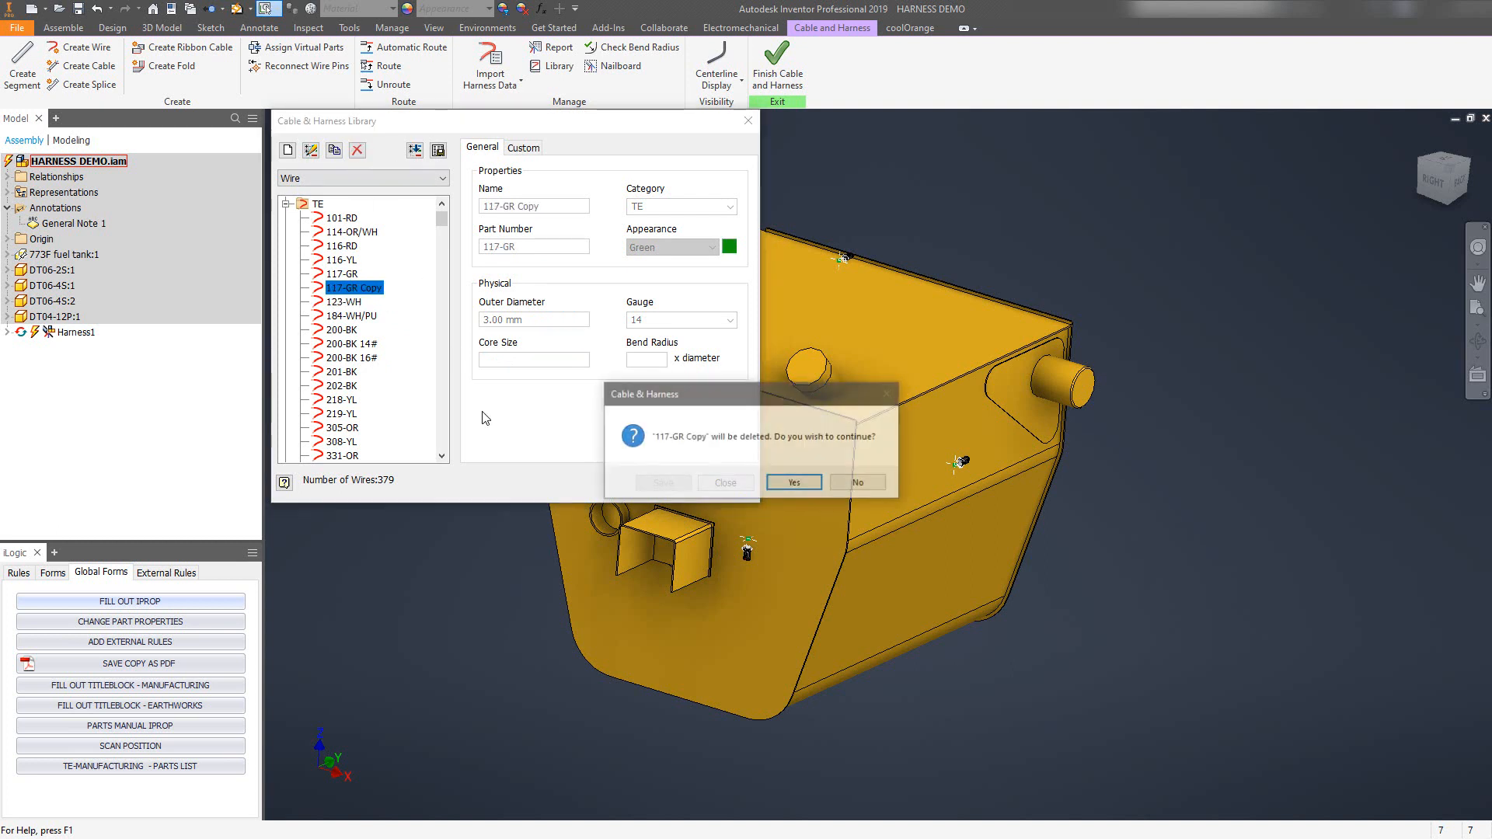
click(794, 483)
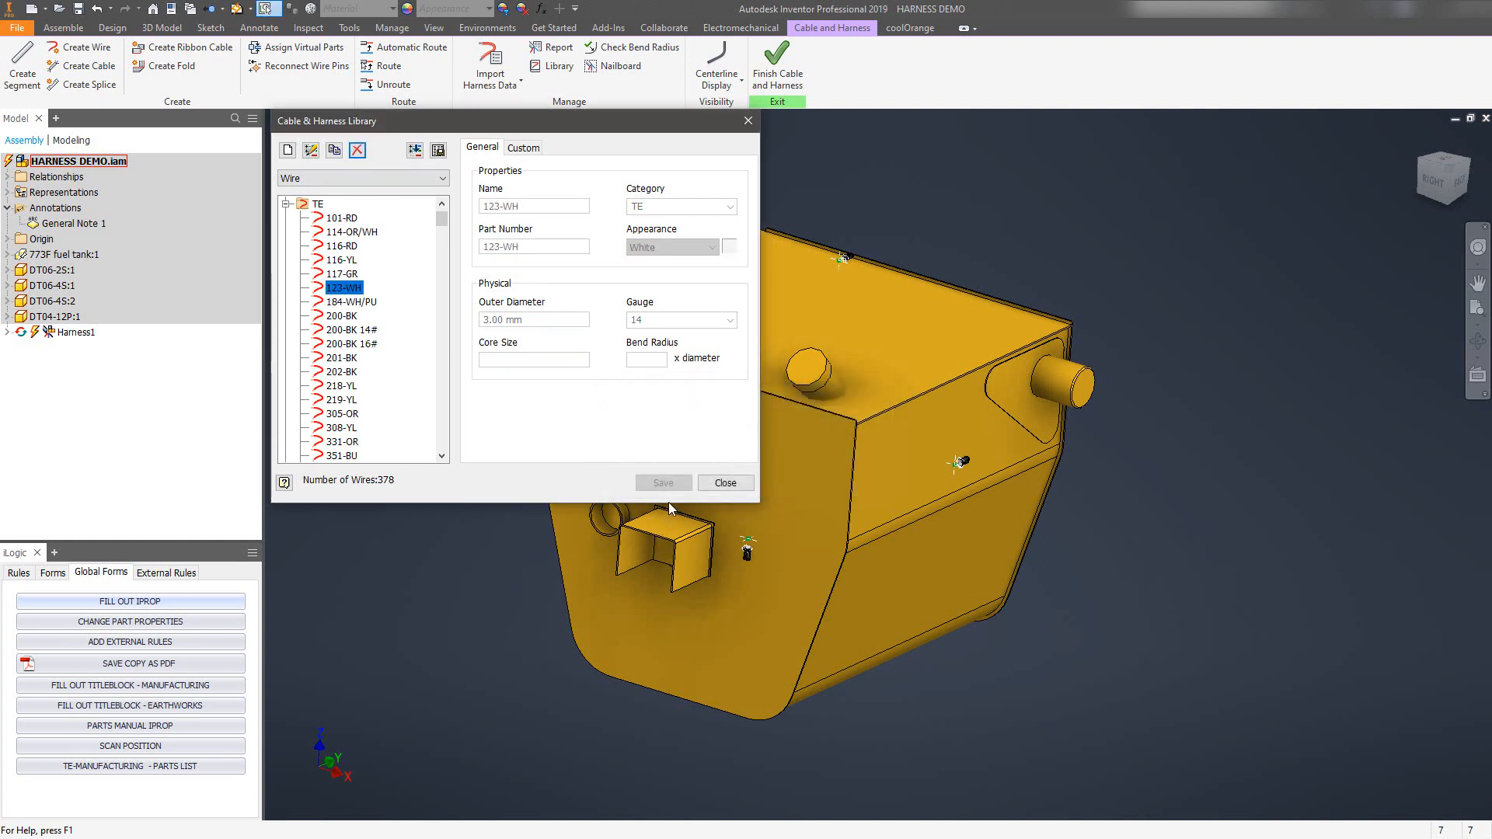
click(727, 489)
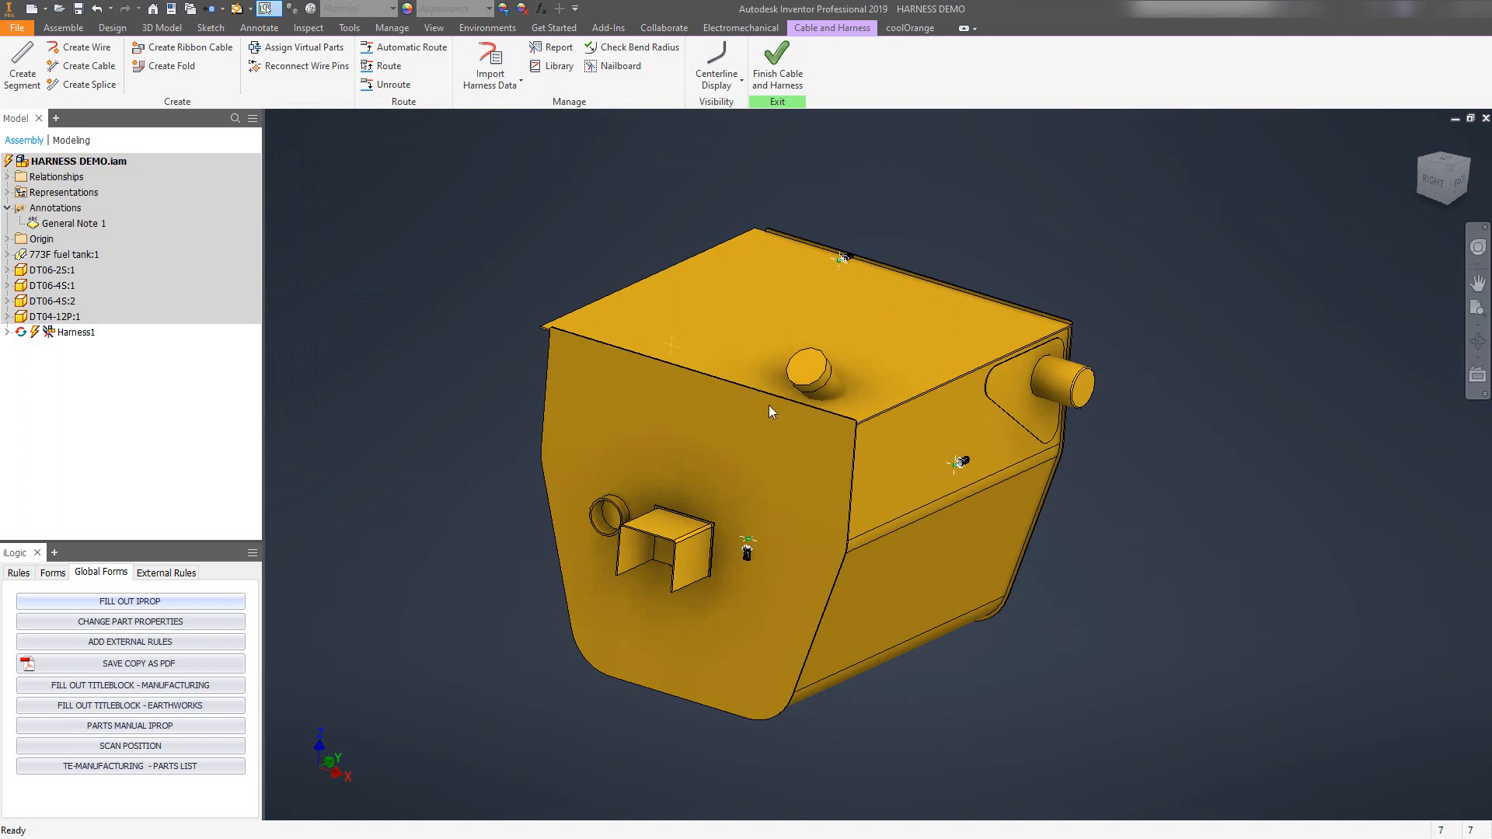
Switch to DEMO HARNESS.dwg in AutoCAD Electrical and review the wiring from CON2 and CON3 to CON4 and the layer properties
shift+middle_drag(847, 441, 583, 398)
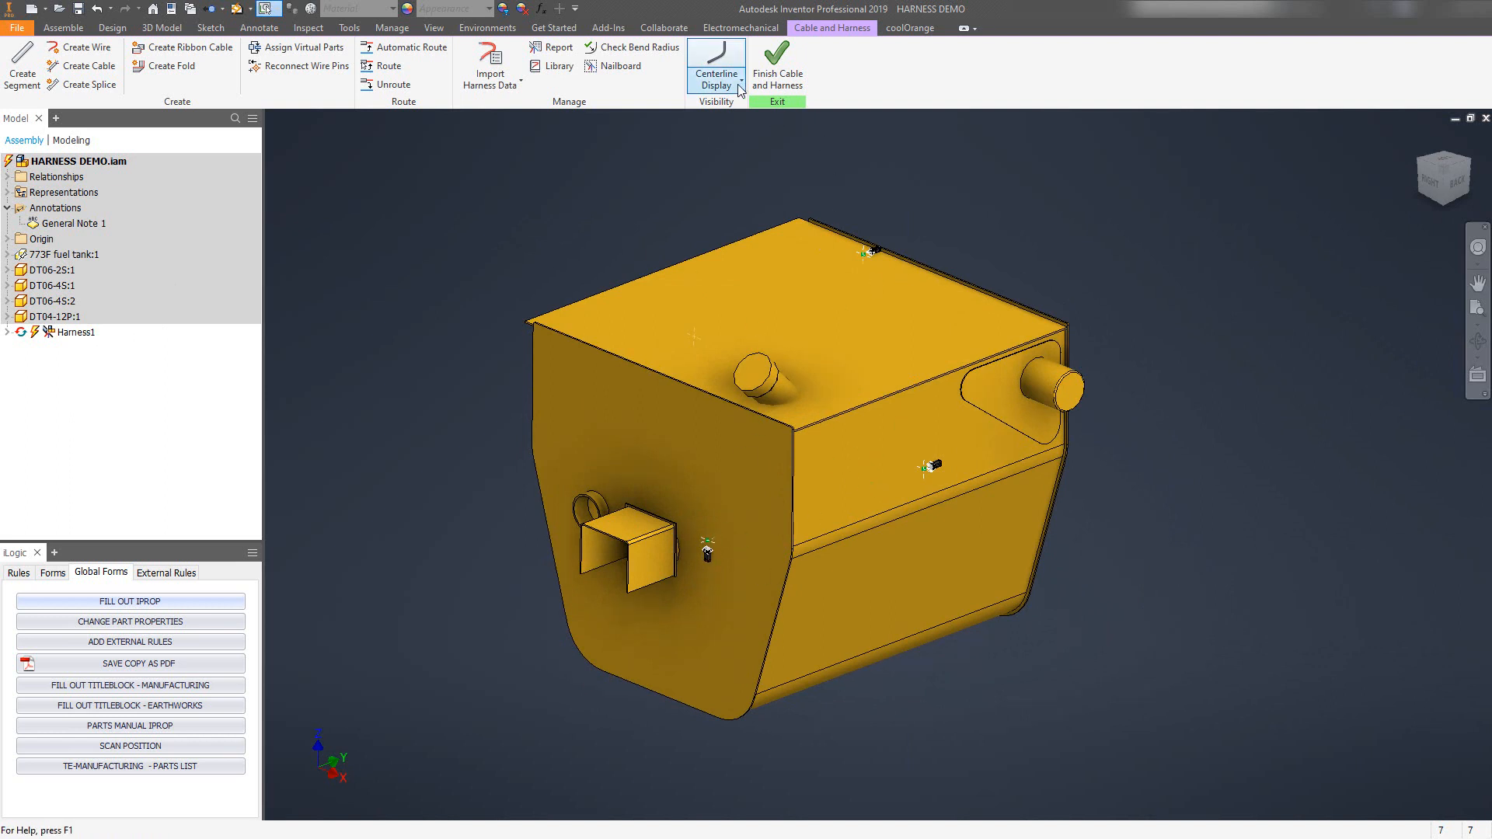
key(F4)
drag(737, 502, 809, 526)
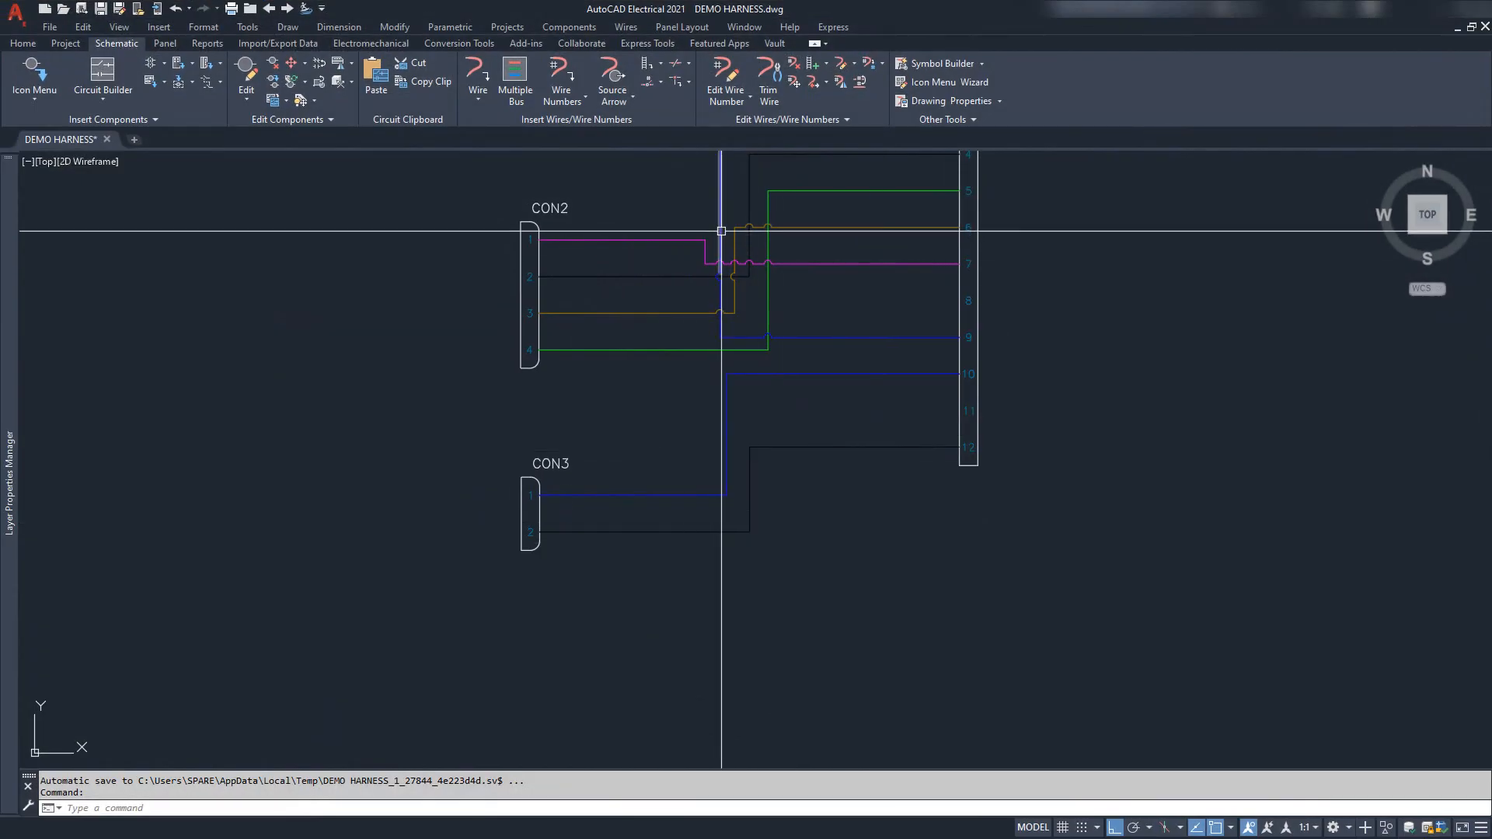
middle_drag(715, 310, 728, 467)
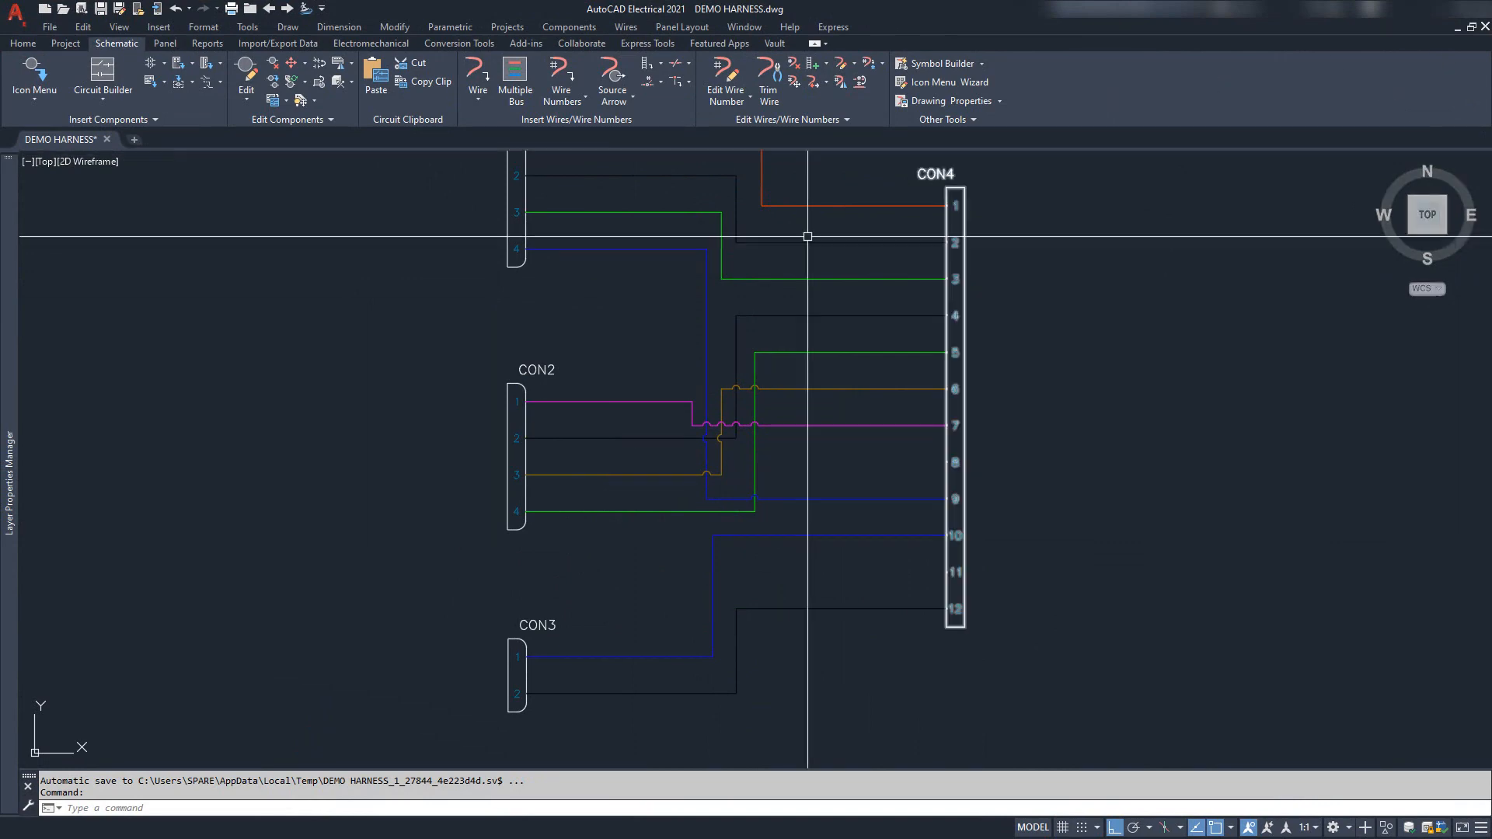
middle_drag(840, 312, 884, 417)
mouse_move(9, 482)
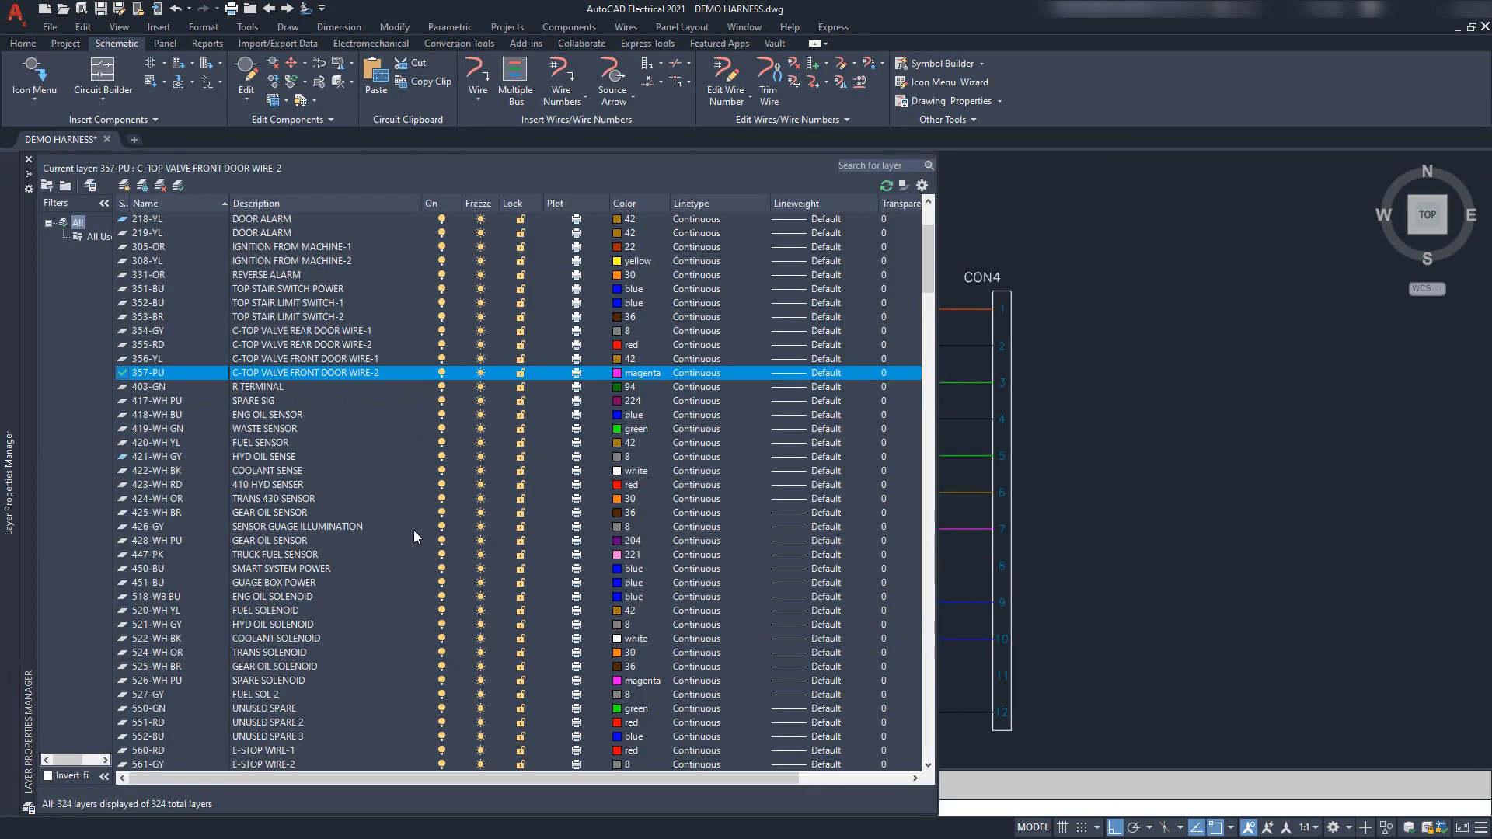